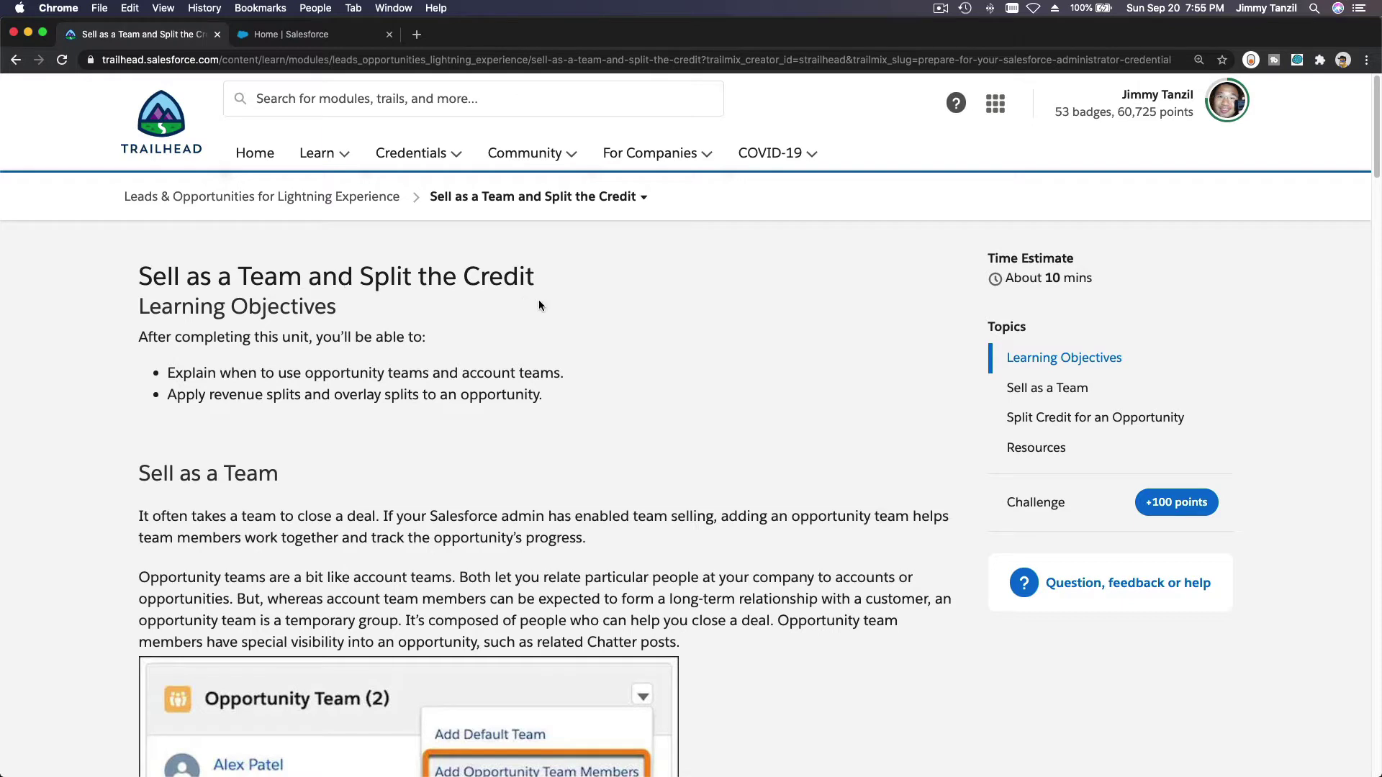
scroll(589, 315, down, 5)
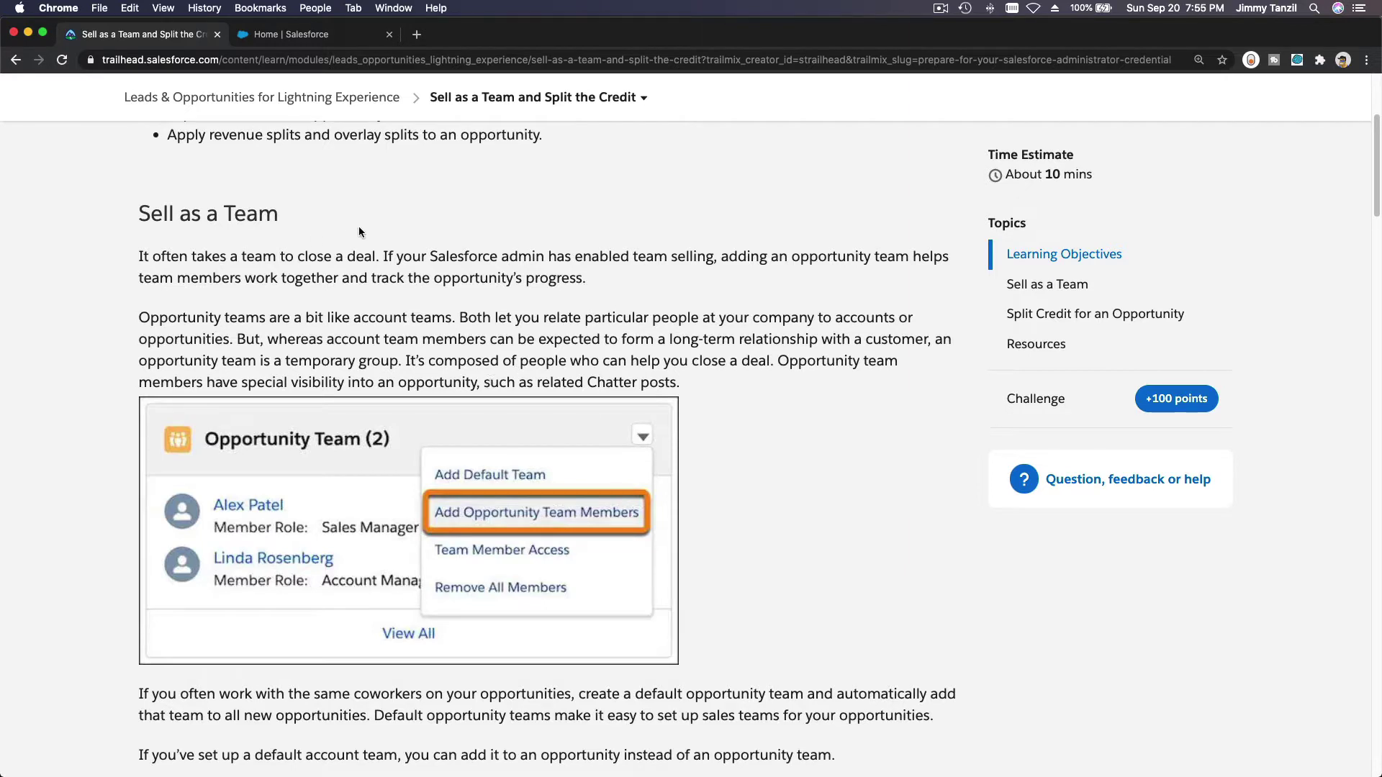
Read the opening of the Sell as a Team and Split the Credit unit, then go to Setup Home
click(307, 40)
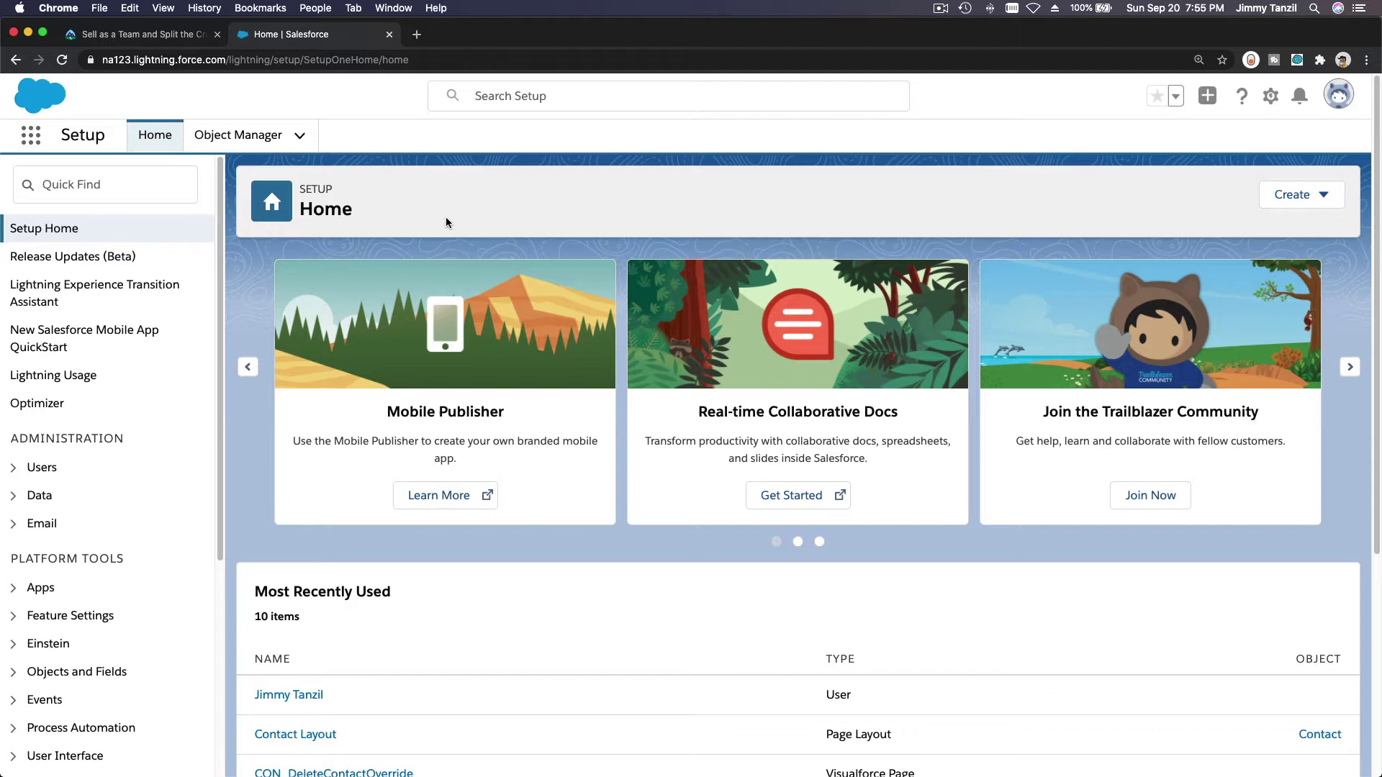
Find Opportunity Team Settings via a 'Team' Quick Find search, and save with Enable Team Selling checked
click(127, 182)
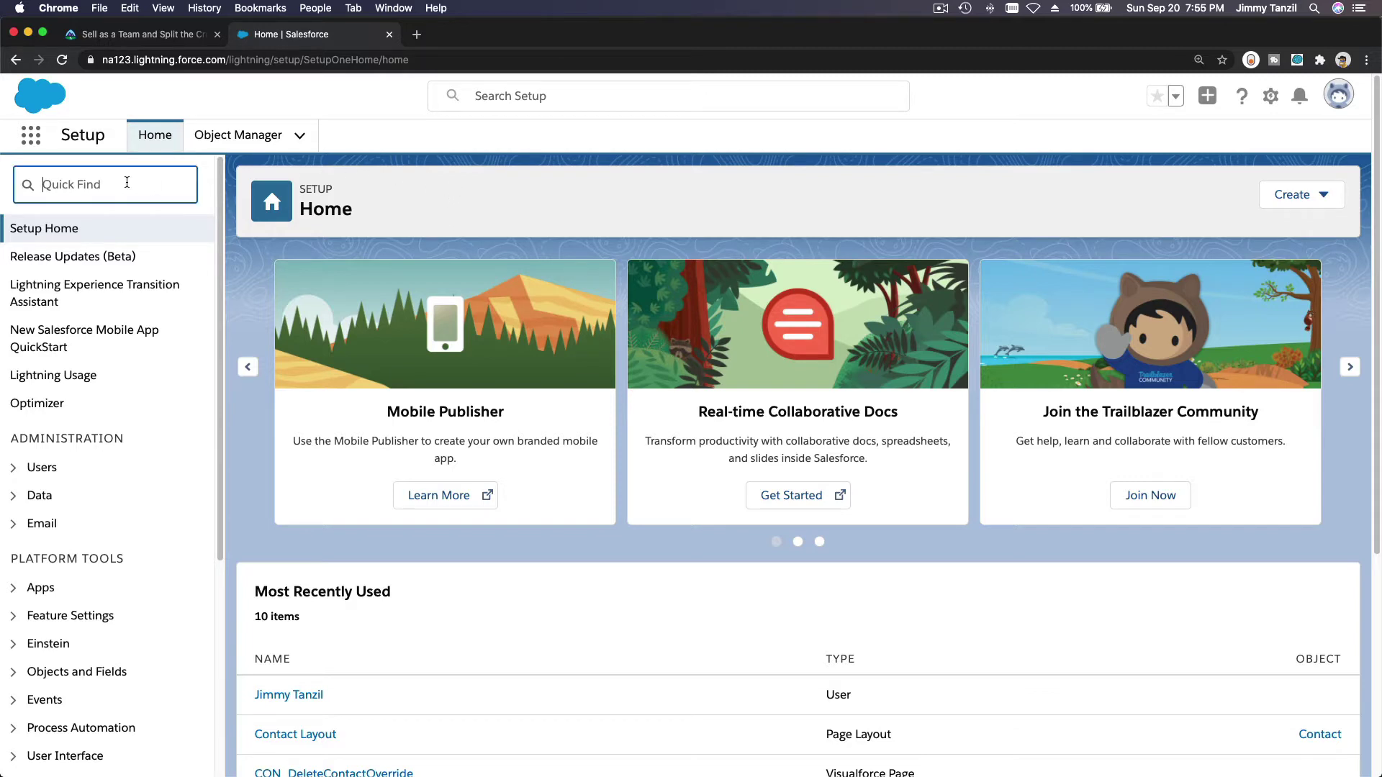
text(Te)
text(am)
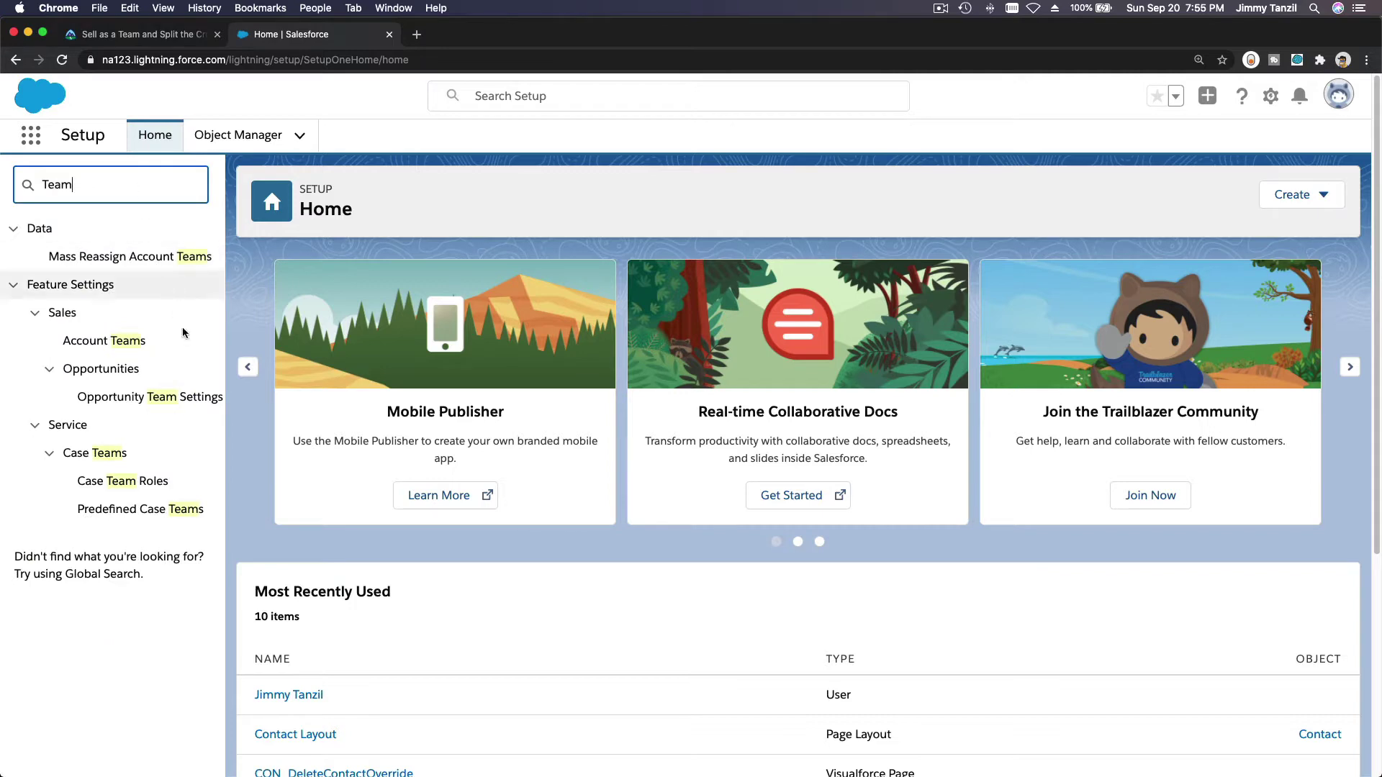
click(173, 402)
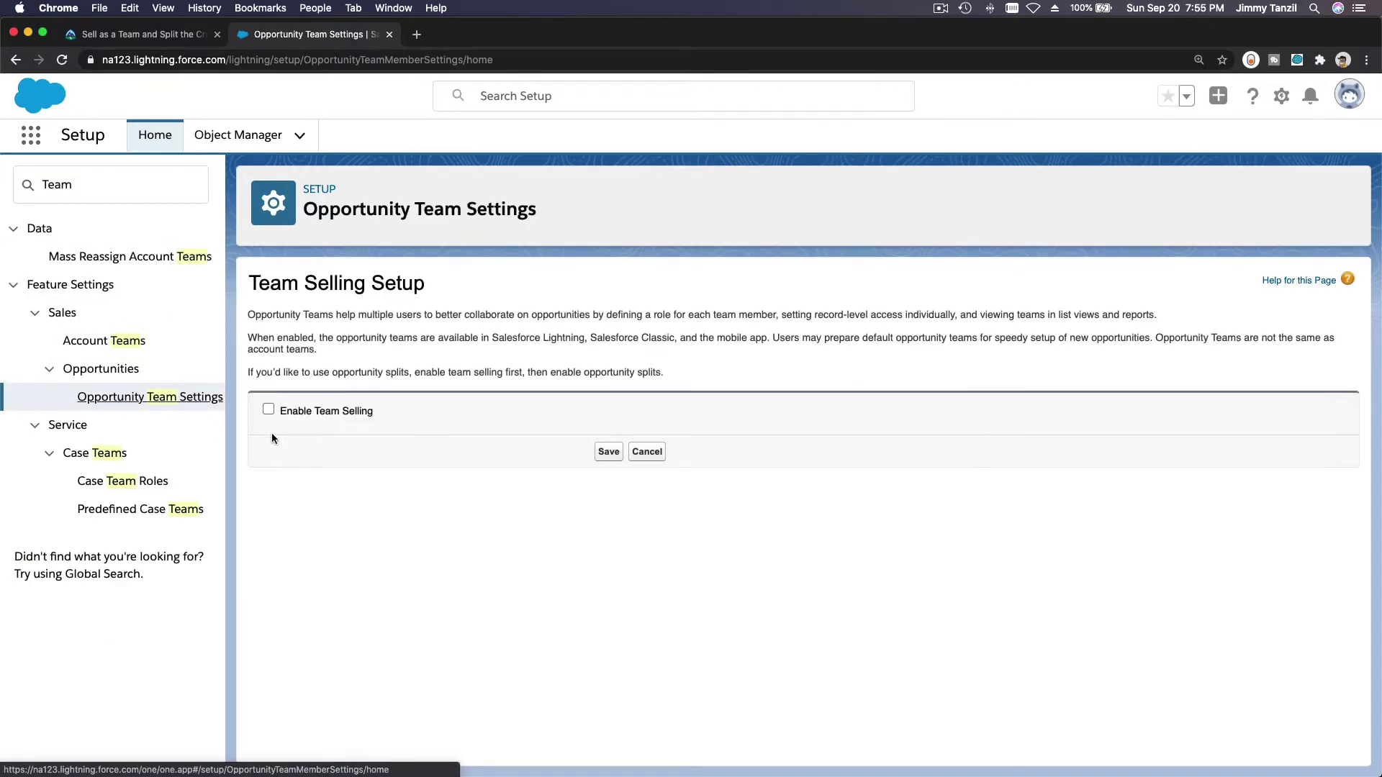
click(269, 411)
click(607, 451)
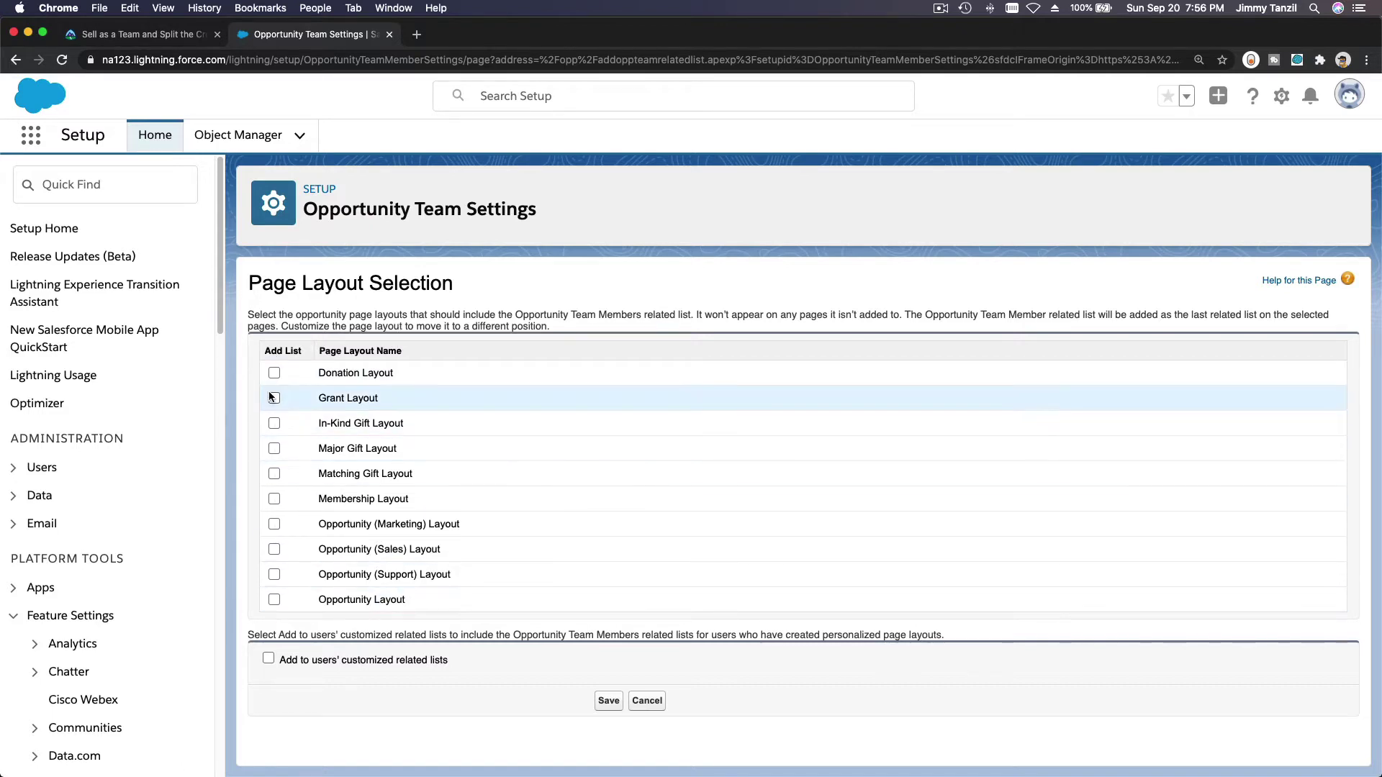
Add the Opportunity Team Members list to all ten opportunity layouts, Donation through Opportunity Layout, and save
click(273, 372)
click(273, 398)
click(274, 423)
click(273, 449)
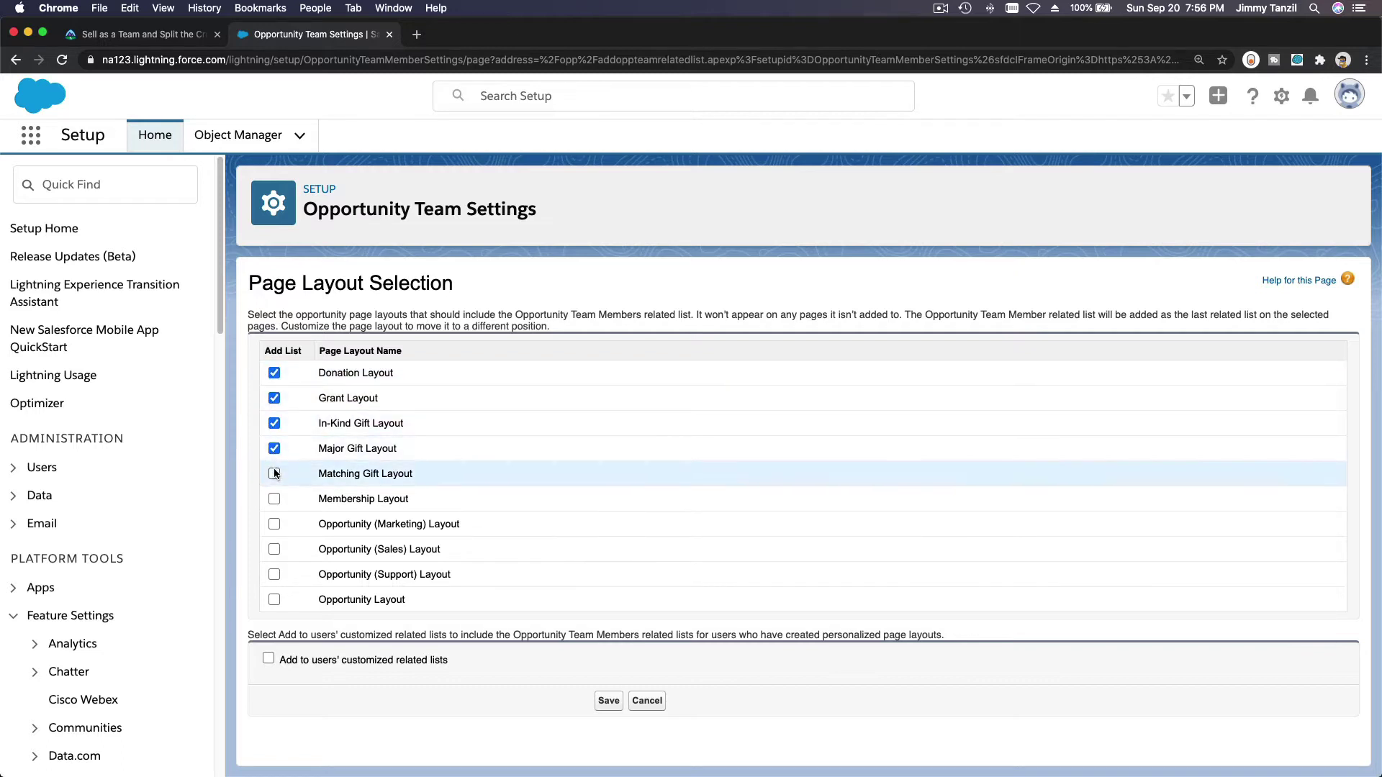
click(273, 473)
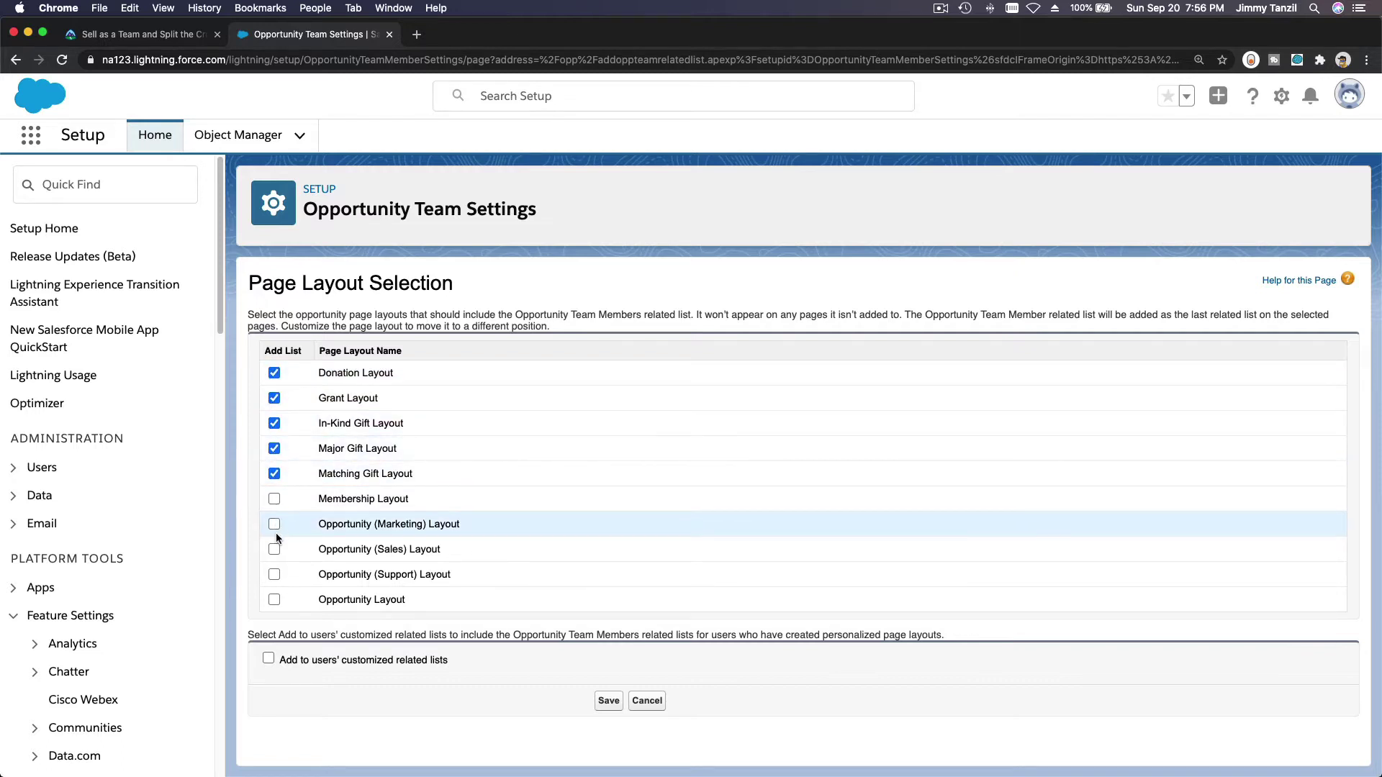
click(274, 500)
click(273, 524)
click(274, 549)
click(274, 575)
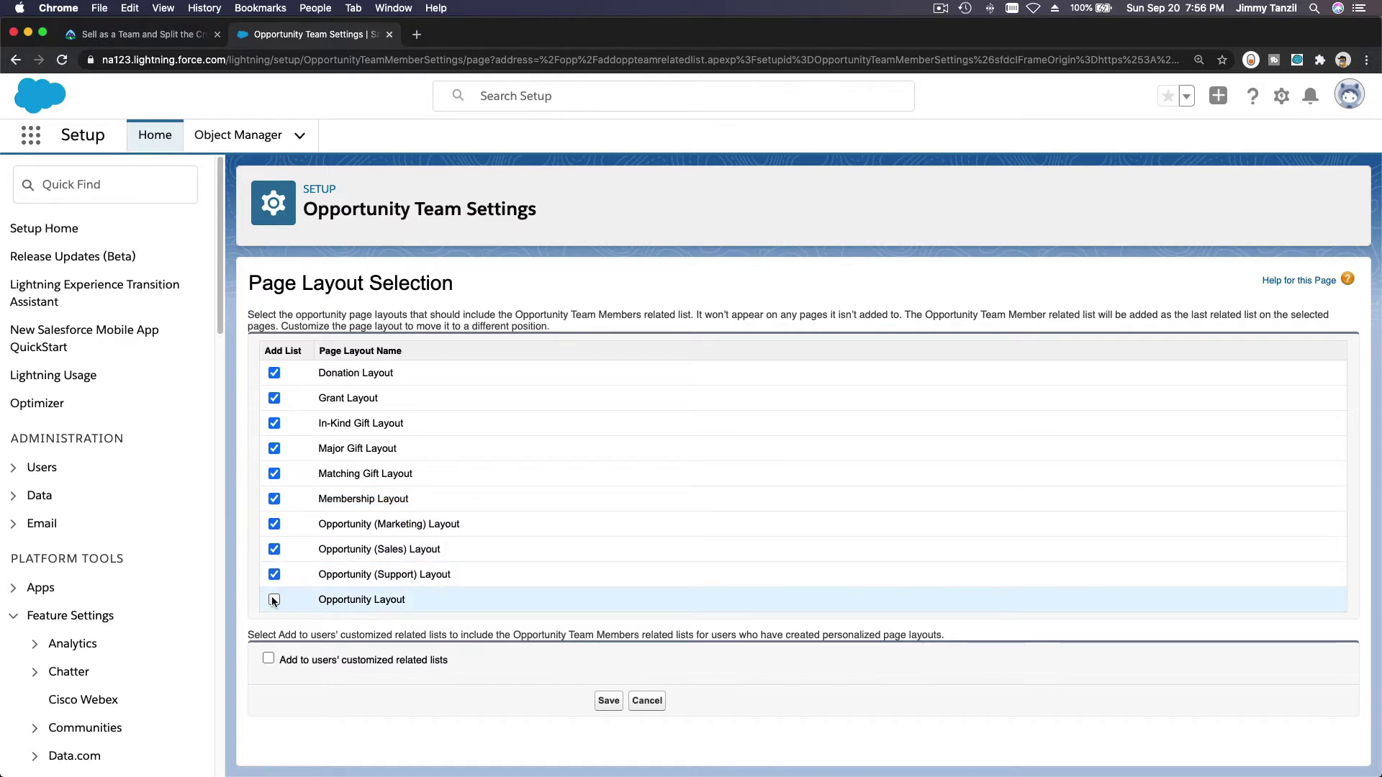
click(274, 599)
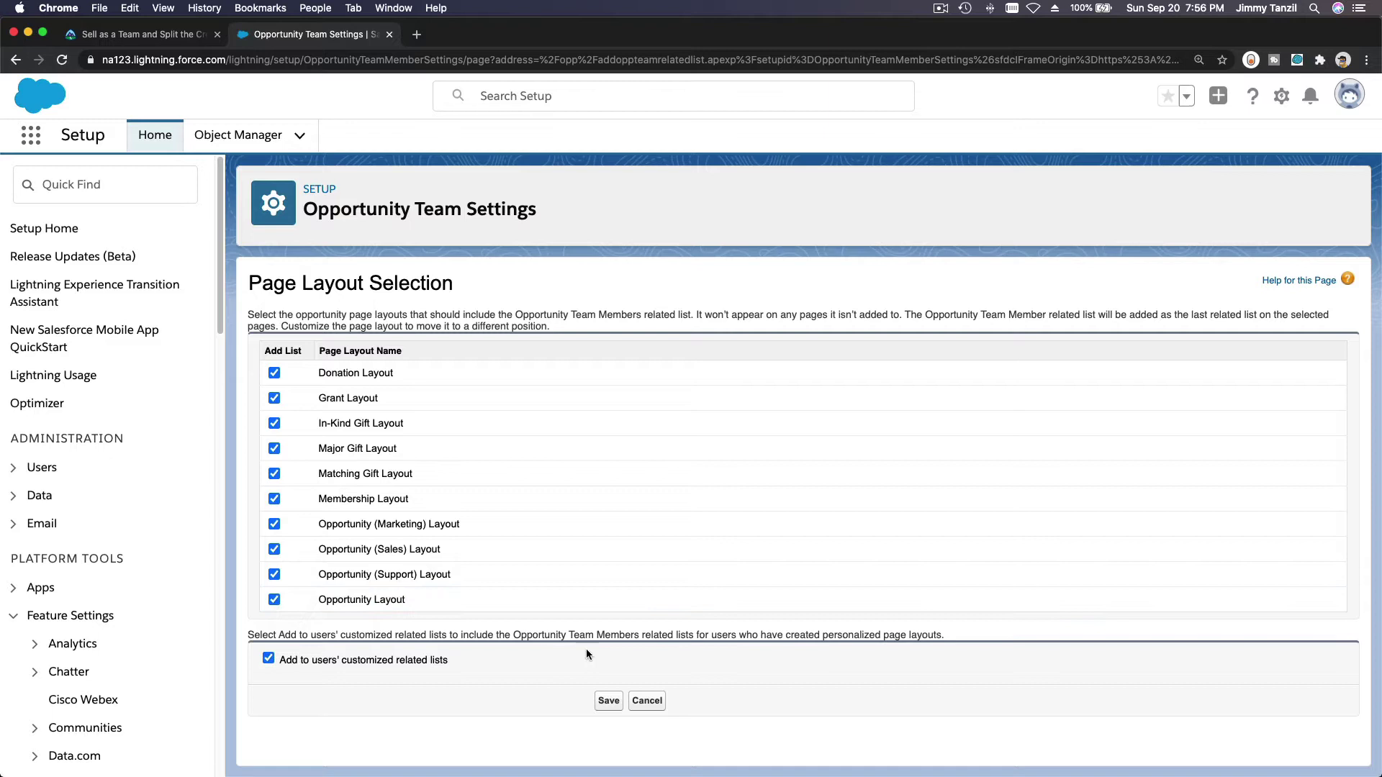
click(608, 701)
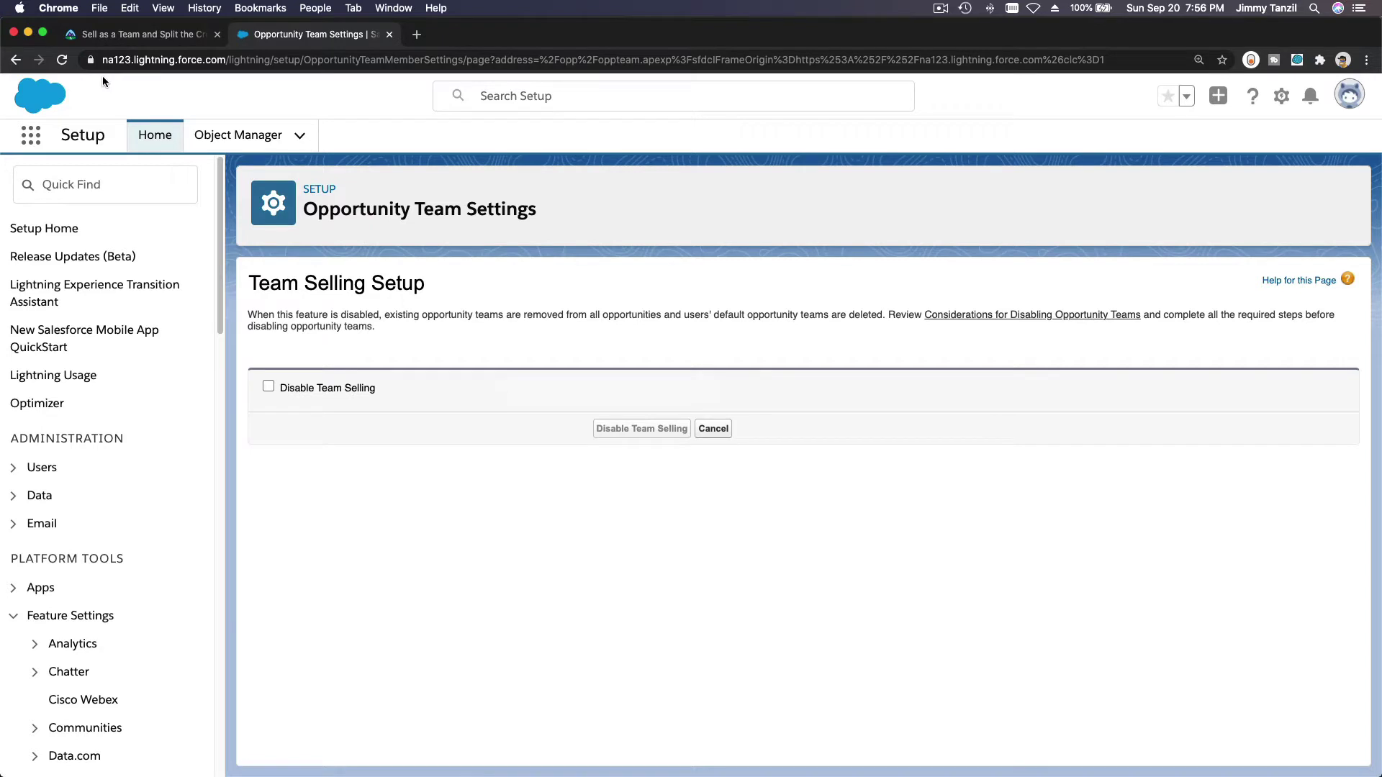
Open the Sales app from the App Launcher and return to the Trailhead unit
click(27, 134)
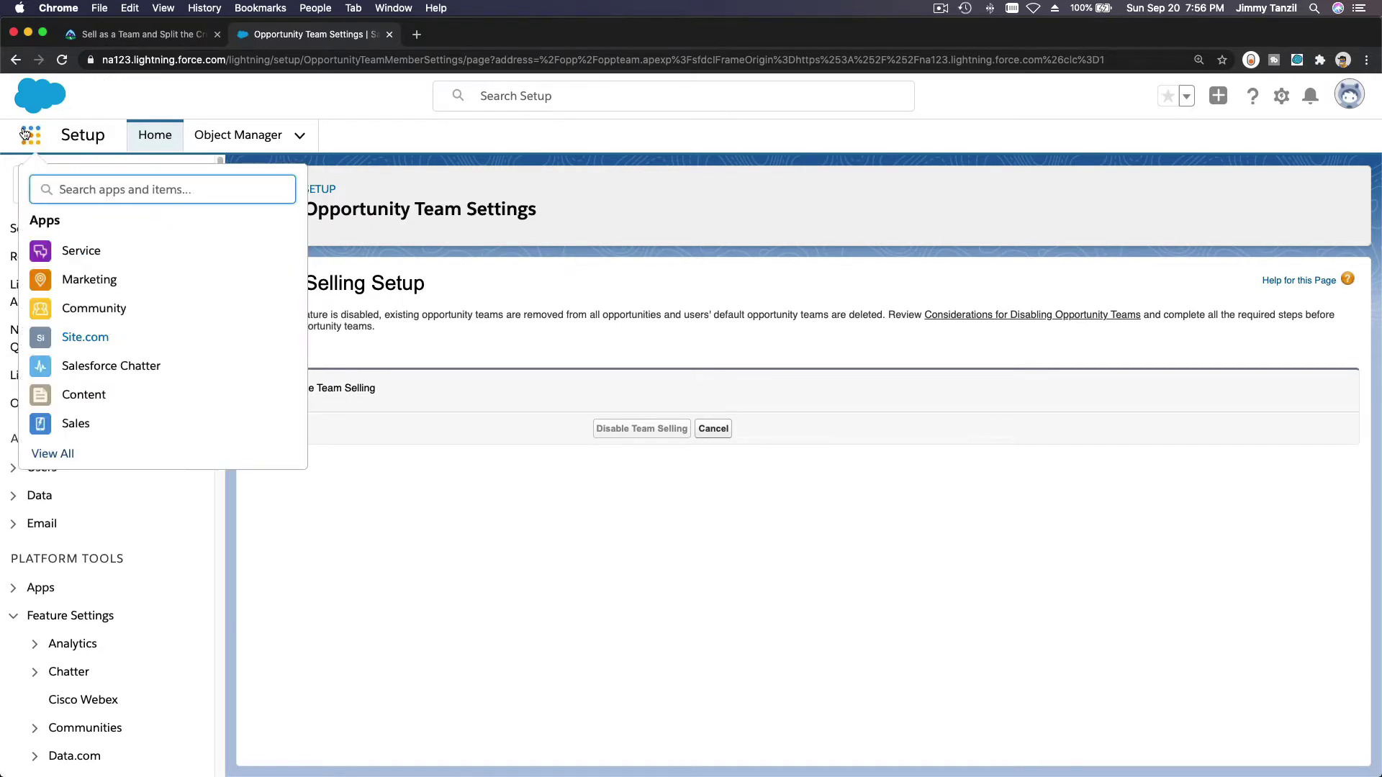
click(78, 424)
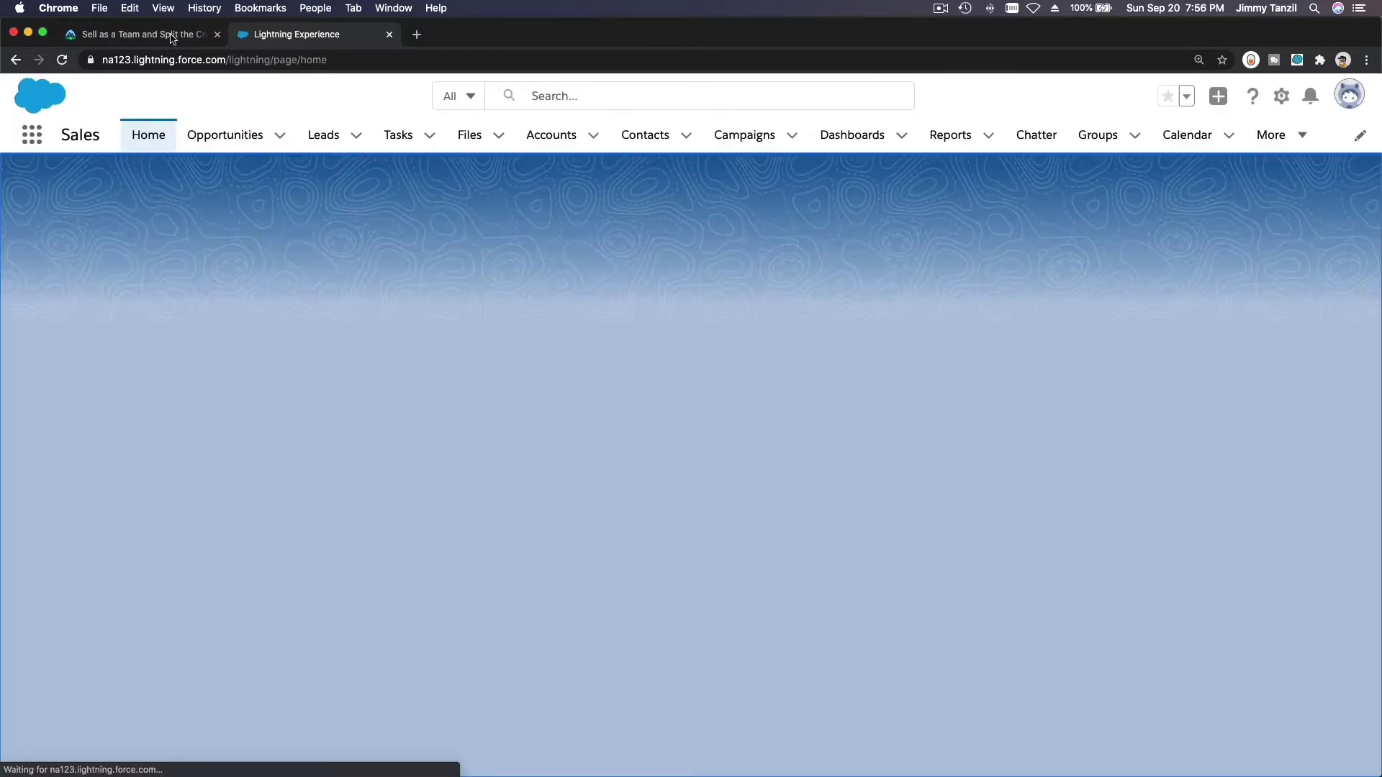
click(171, 37)
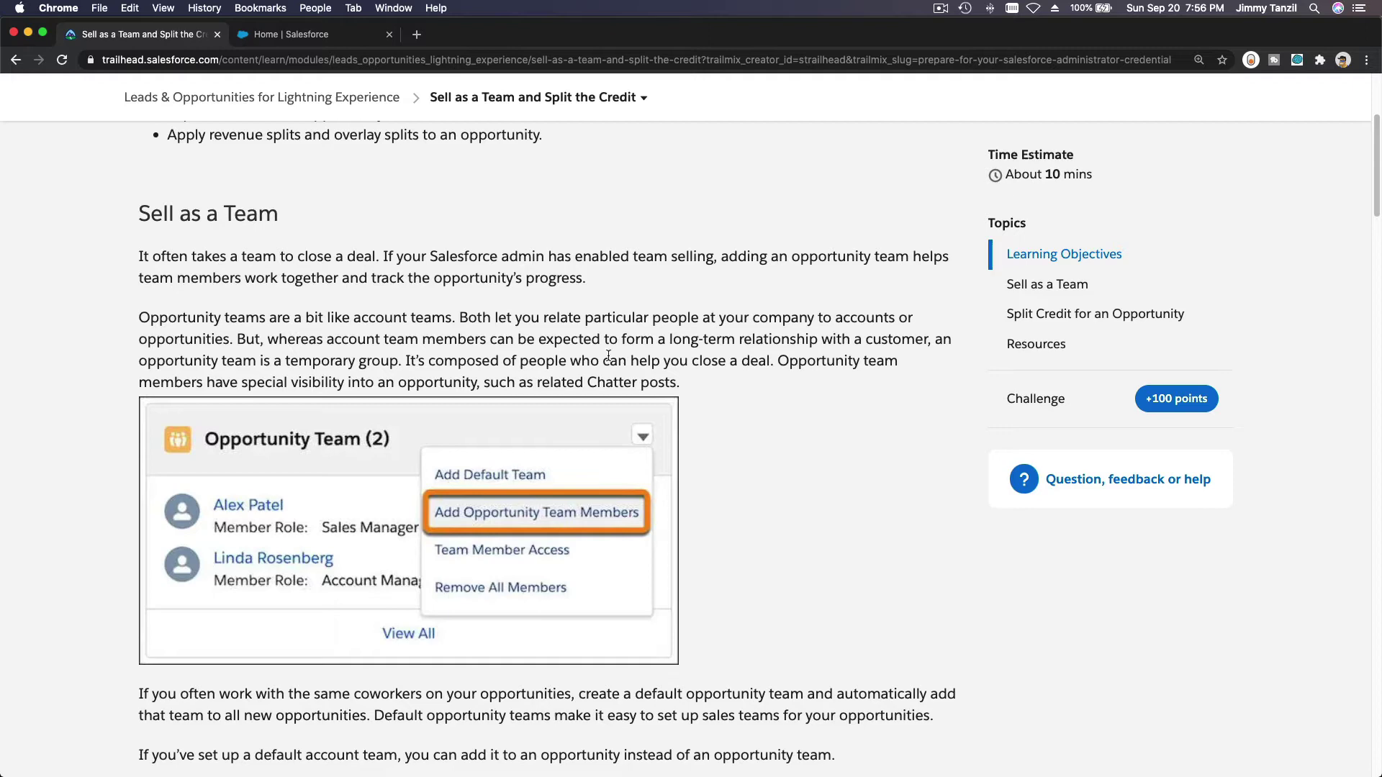
scroll(609, 356, down, 5)
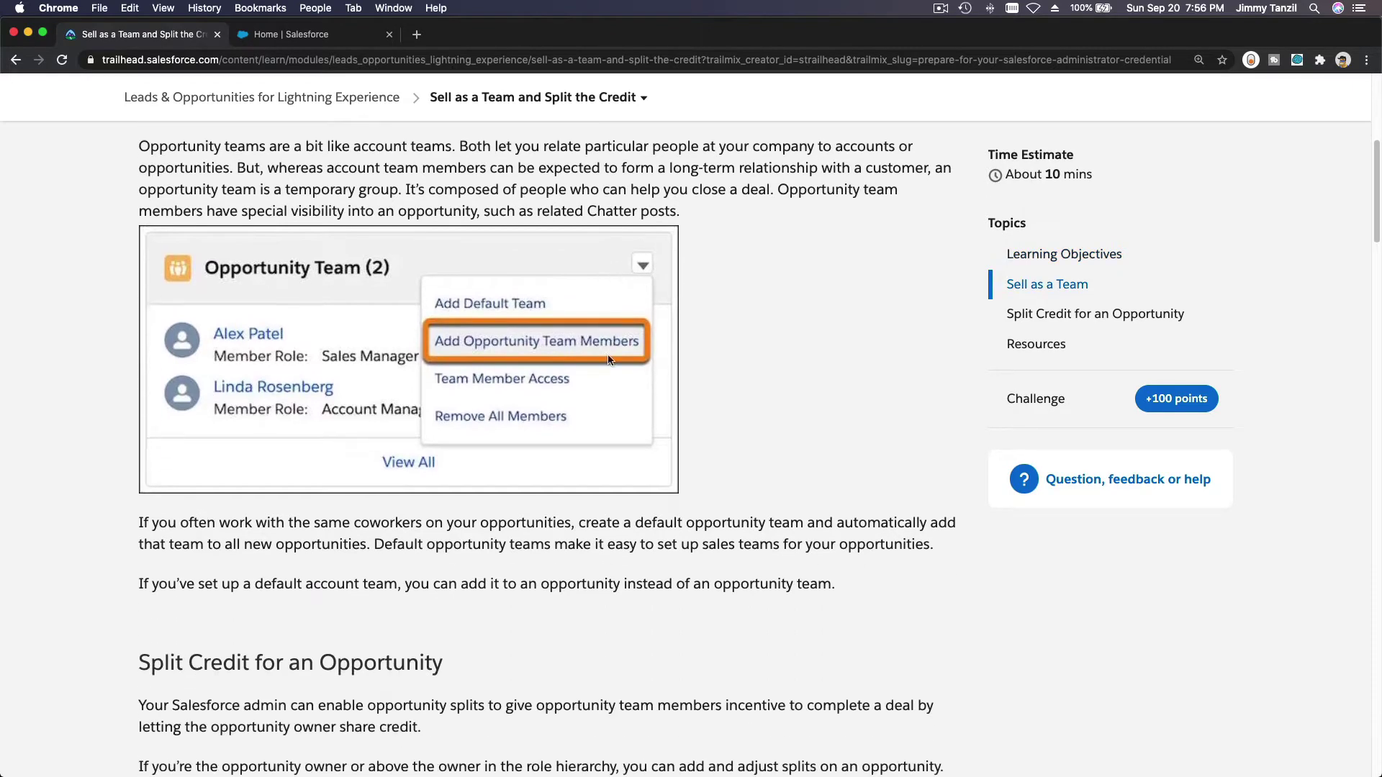
scroll(608, 359, down, 2)
scroll(608, 360, down, 1)
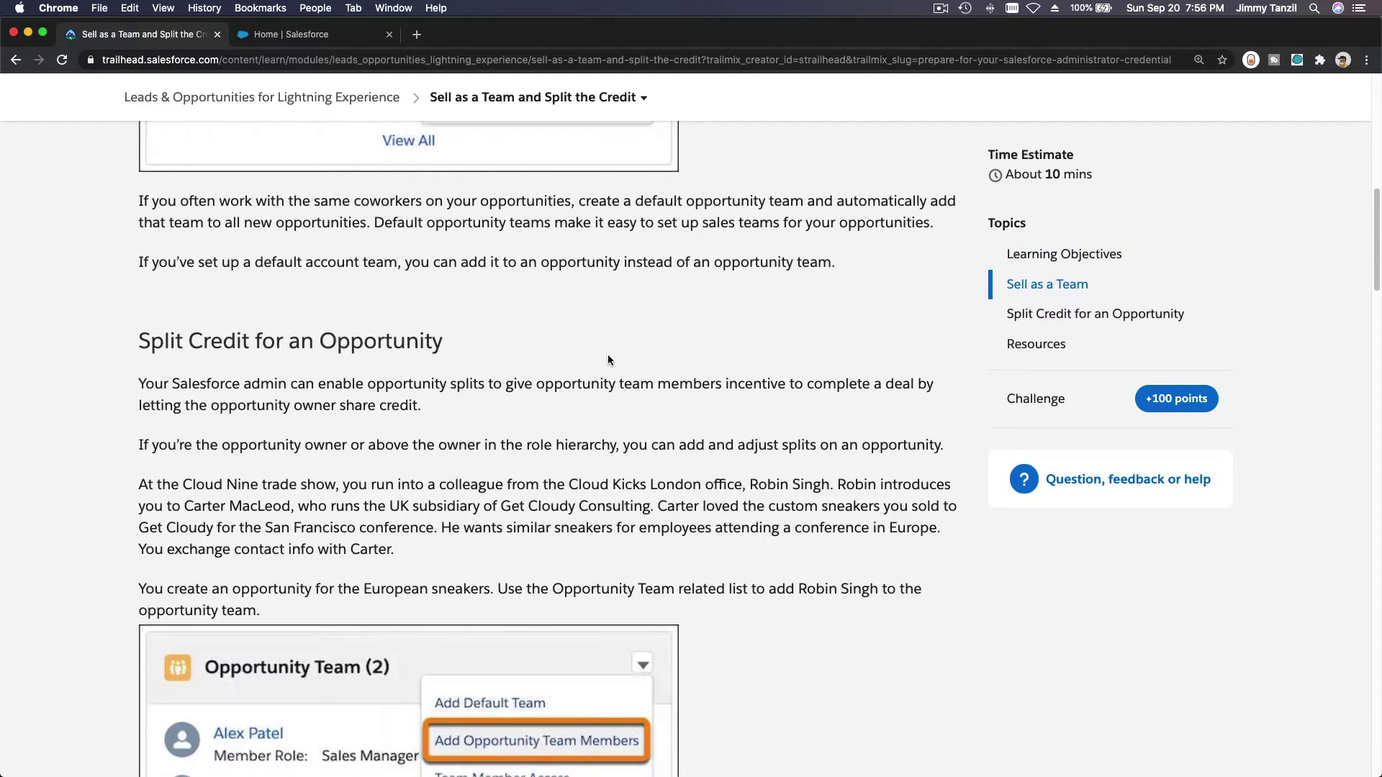
scroll(608, 359, up, 1)
scroll(608, 360, up, 1)
scroll(608, 360, up, 5)
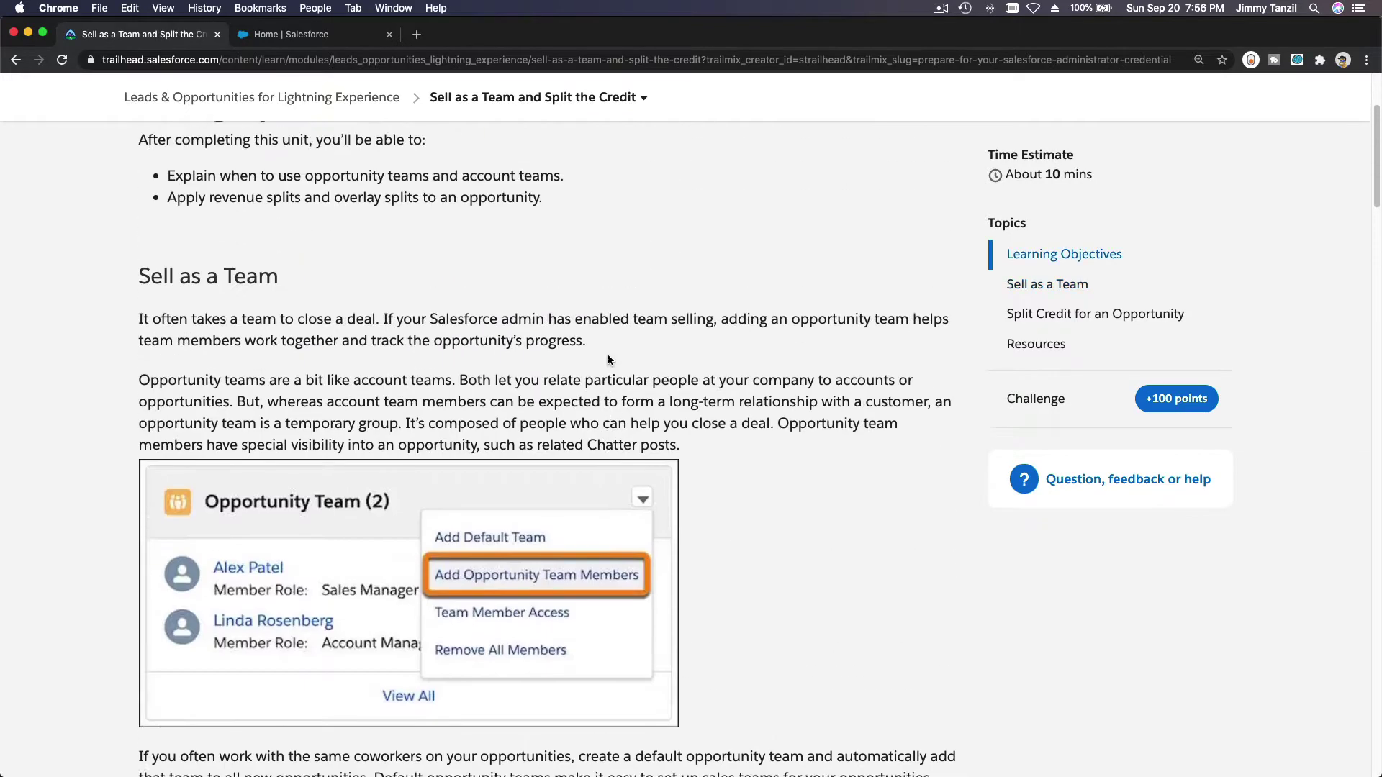
scroll(608, 356, down, 2)
scroll(607, 359, down, 3)
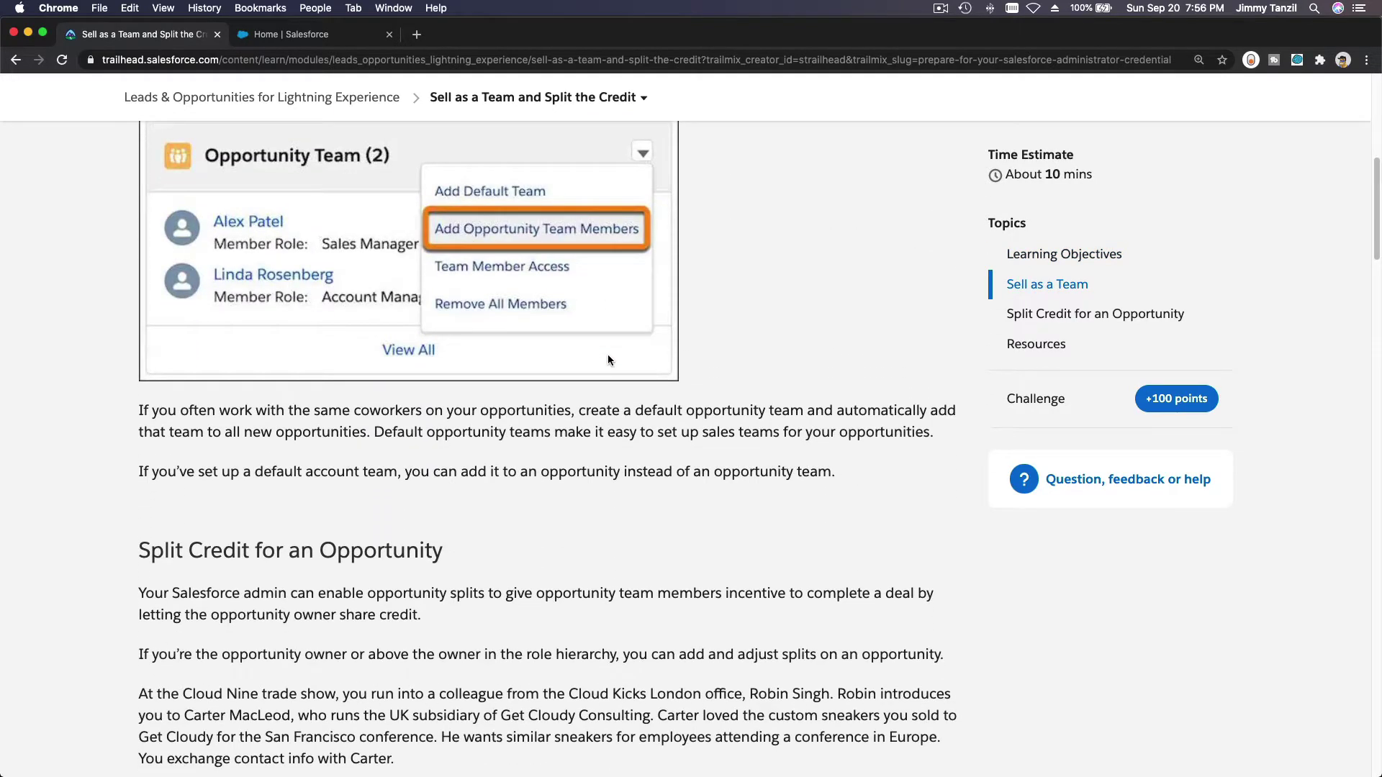
scroll(607, 360, up, 1)
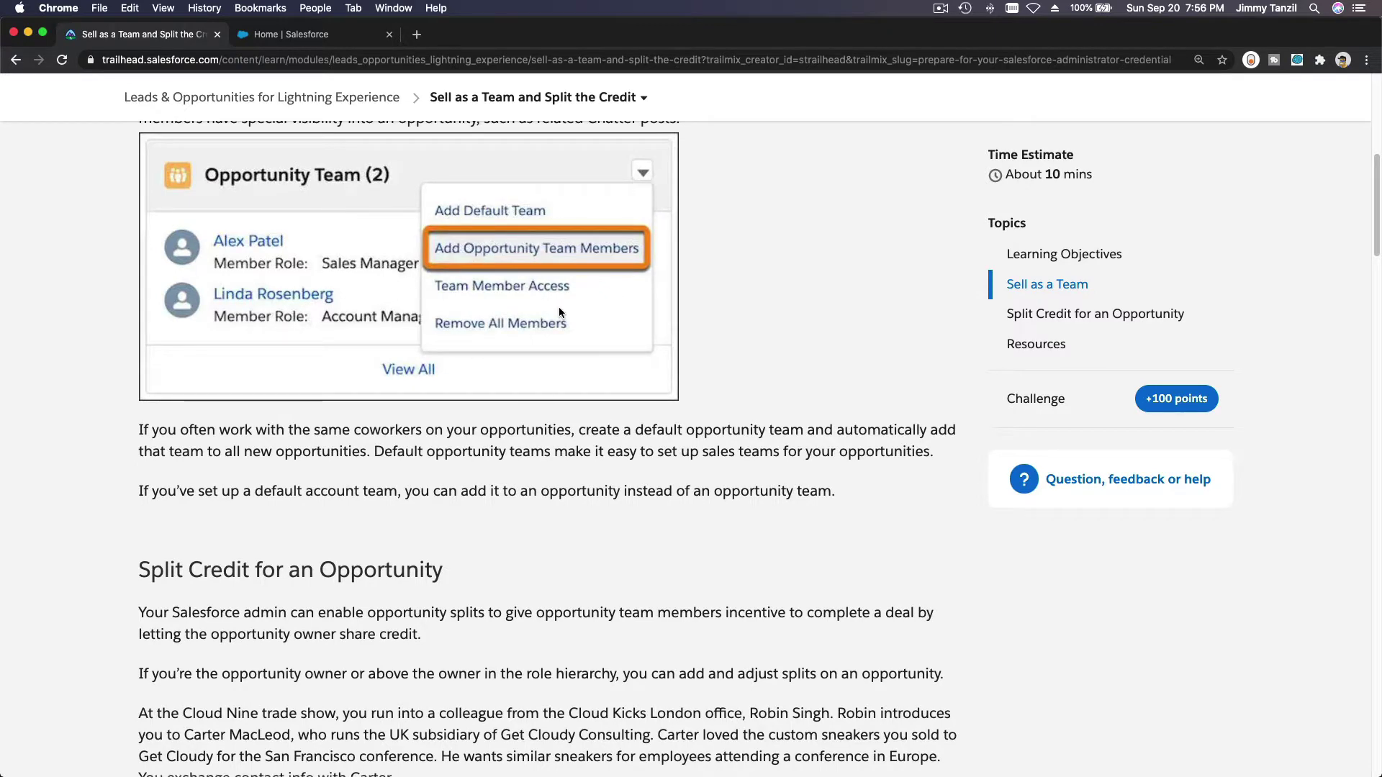
scroll(559, 309, up, 2)
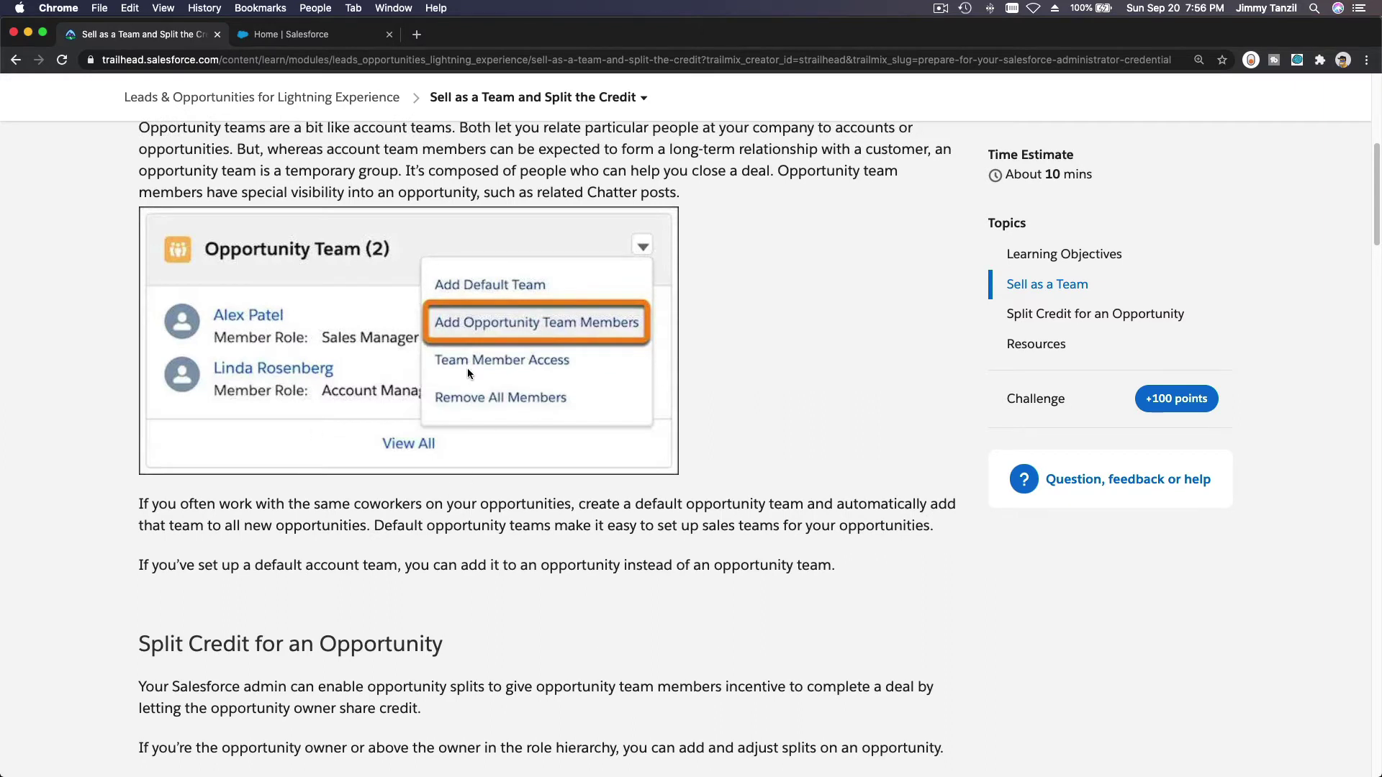
scroll(467, 369, down, 2)
scroll(468, 368, down, 2)
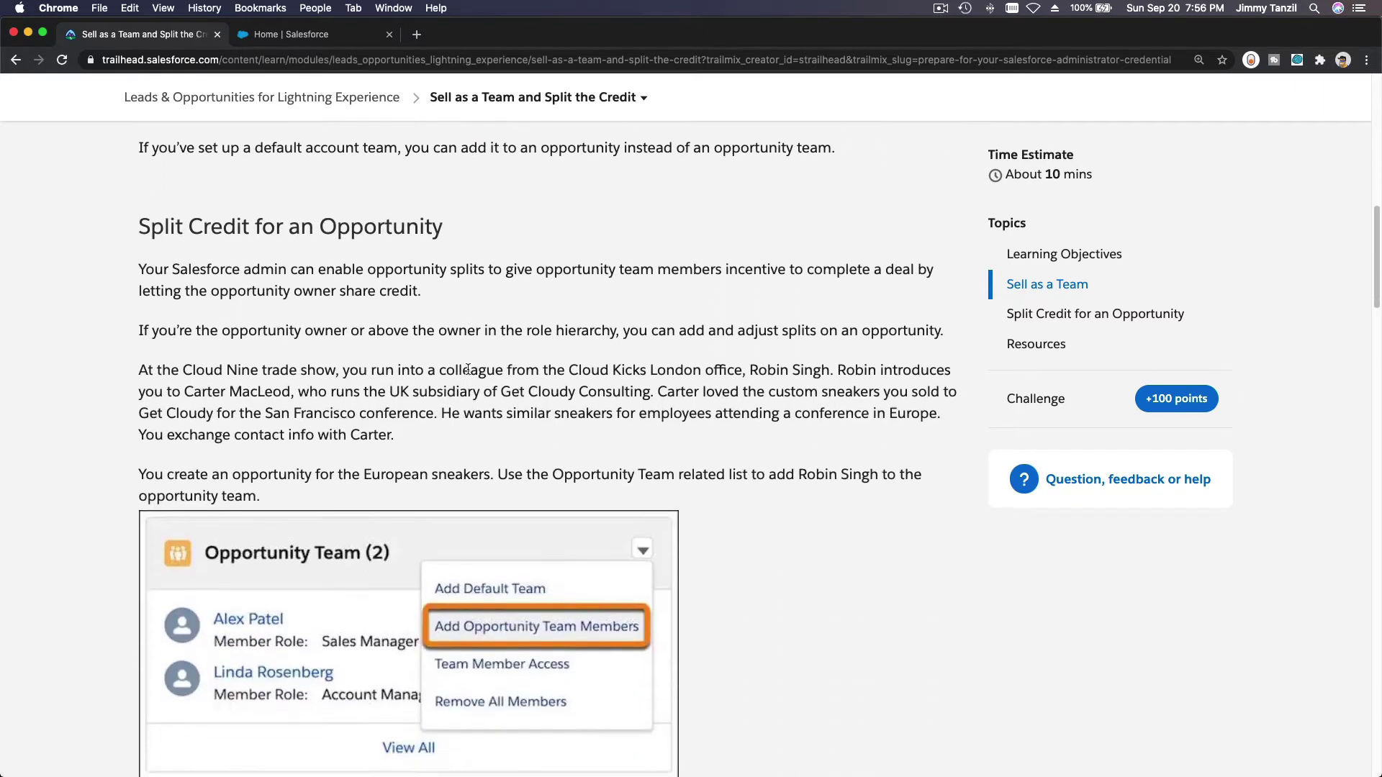
scroll(467, 369, down, 1)
scroll(531, 313, down, 1)
scroll(531, 312, down, 2)
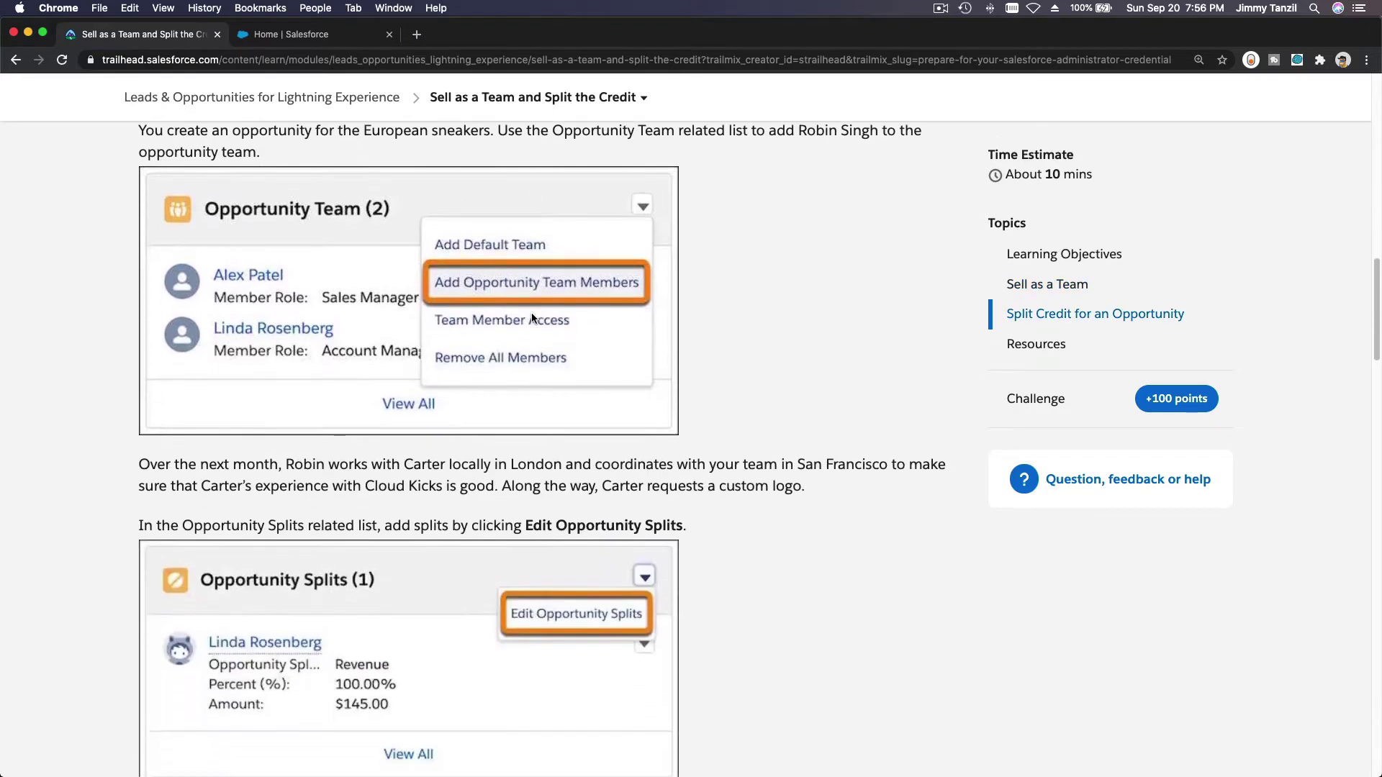
scroll(531, 313, down, 2)
scroll(531, 311, down, 1)
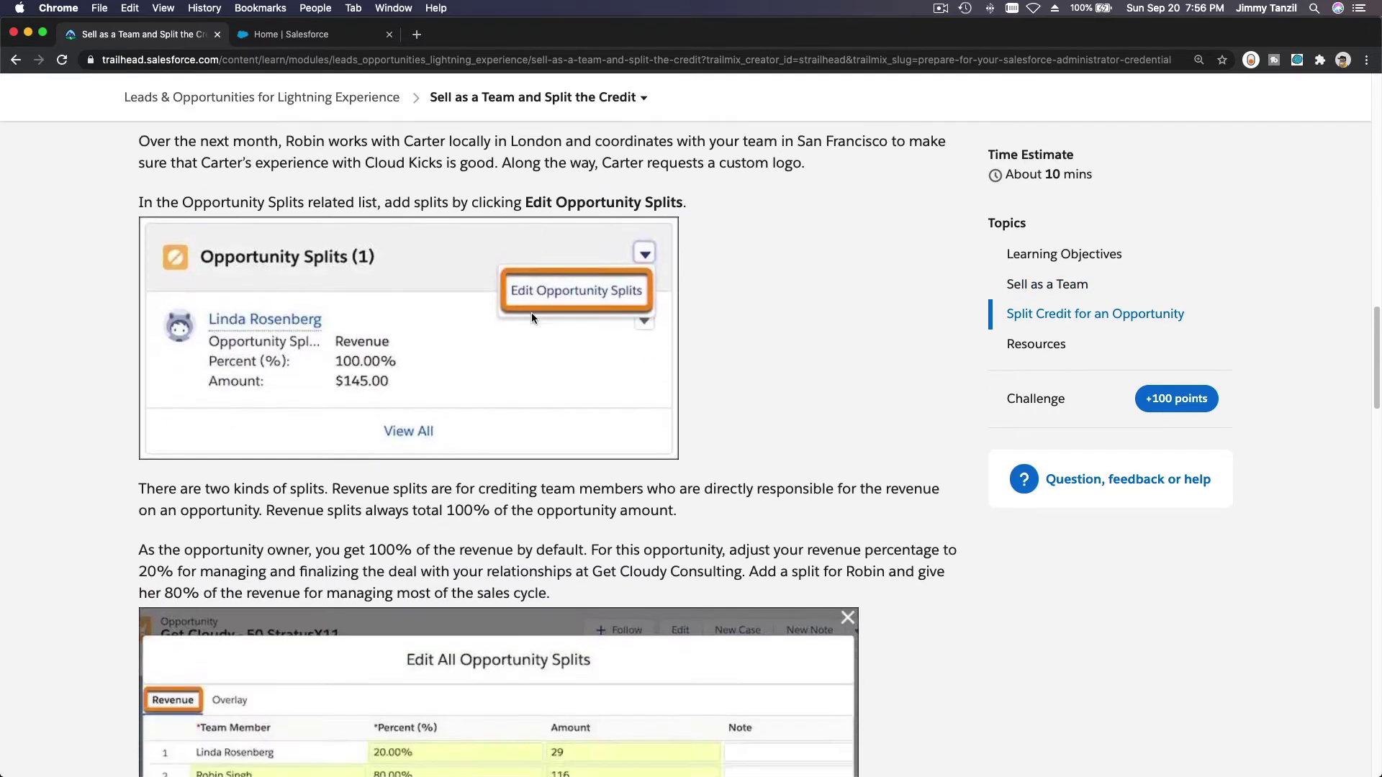
scroll(532, 311, down, 1)
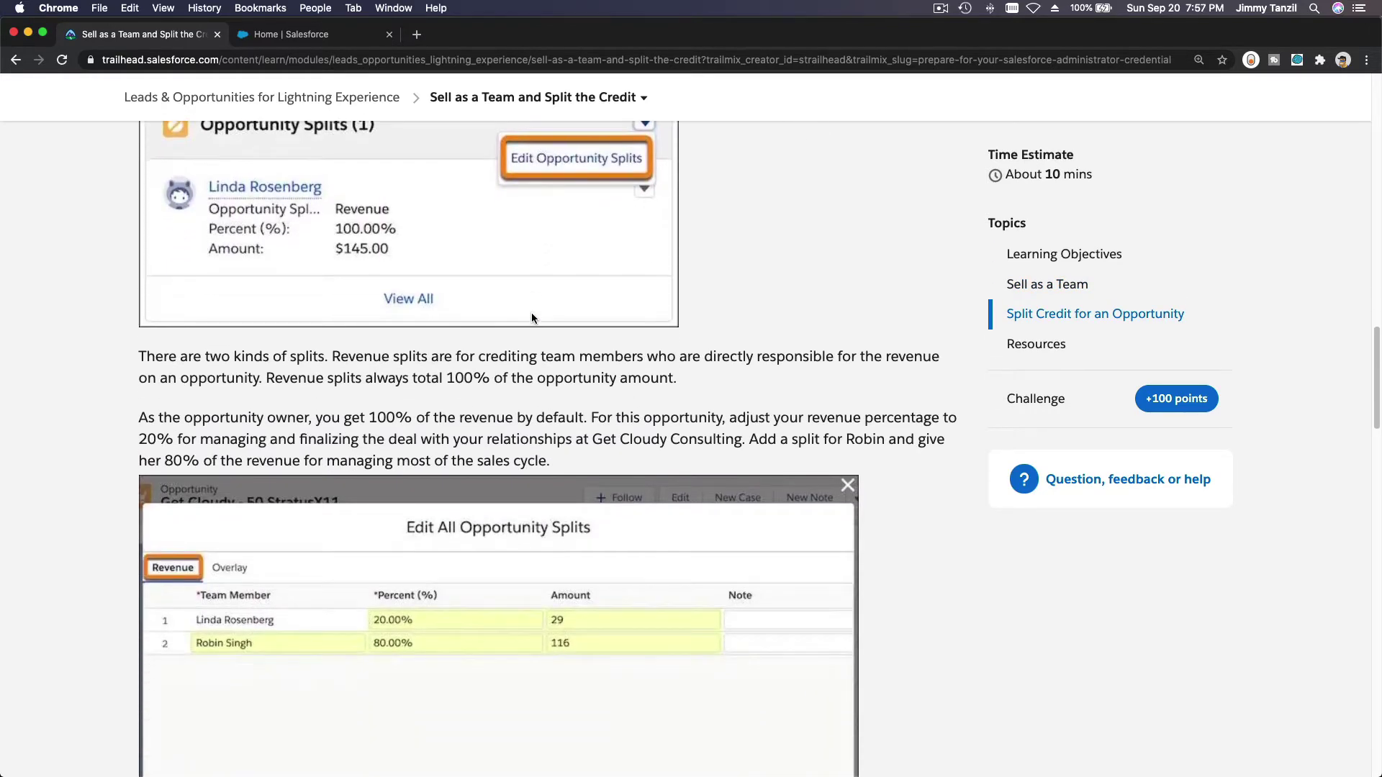
scroll(532, 318, down, 3)
scroll(531, 317, down, 1)
scroll(531, 319, down, 2)
scroll(532, 318, down, 4)
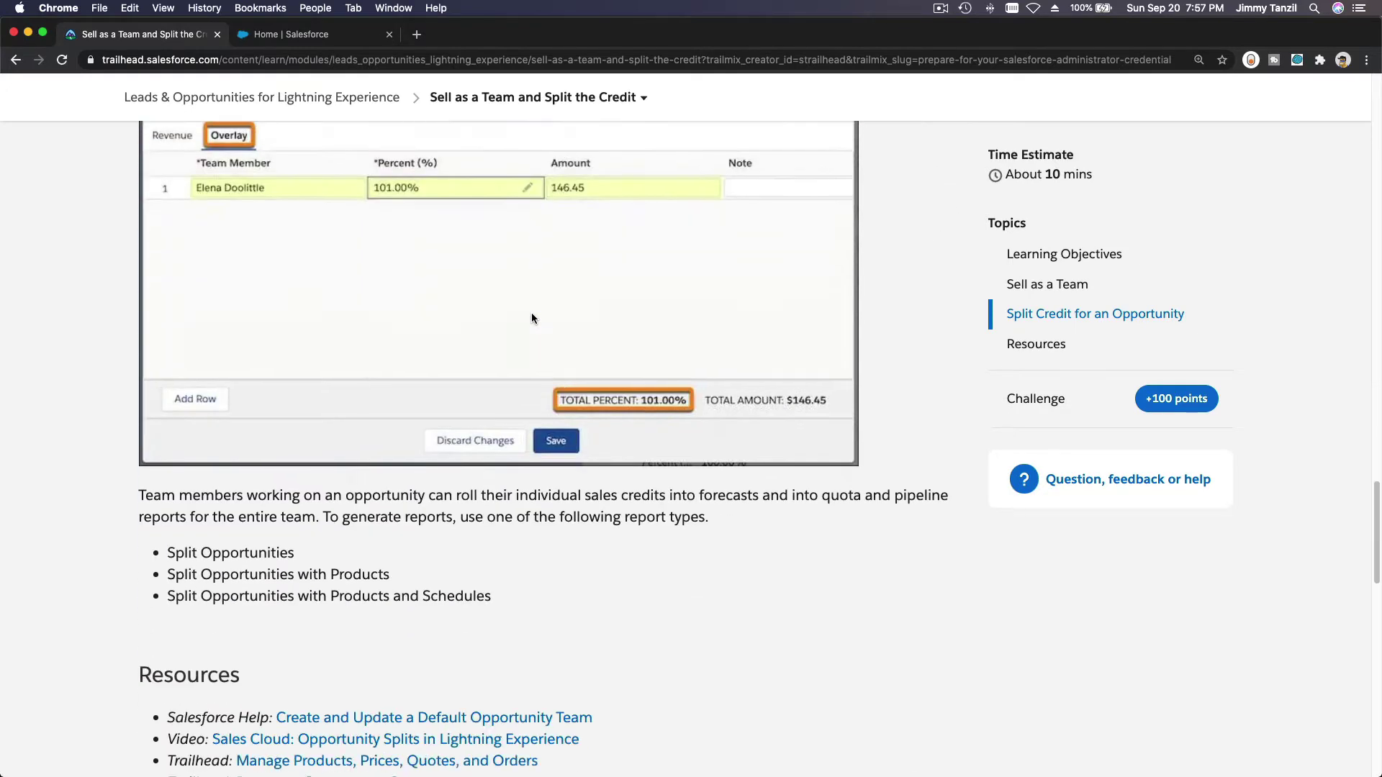
scroll(531, 318, down, 1)
scroll(532, 318, up, 4)
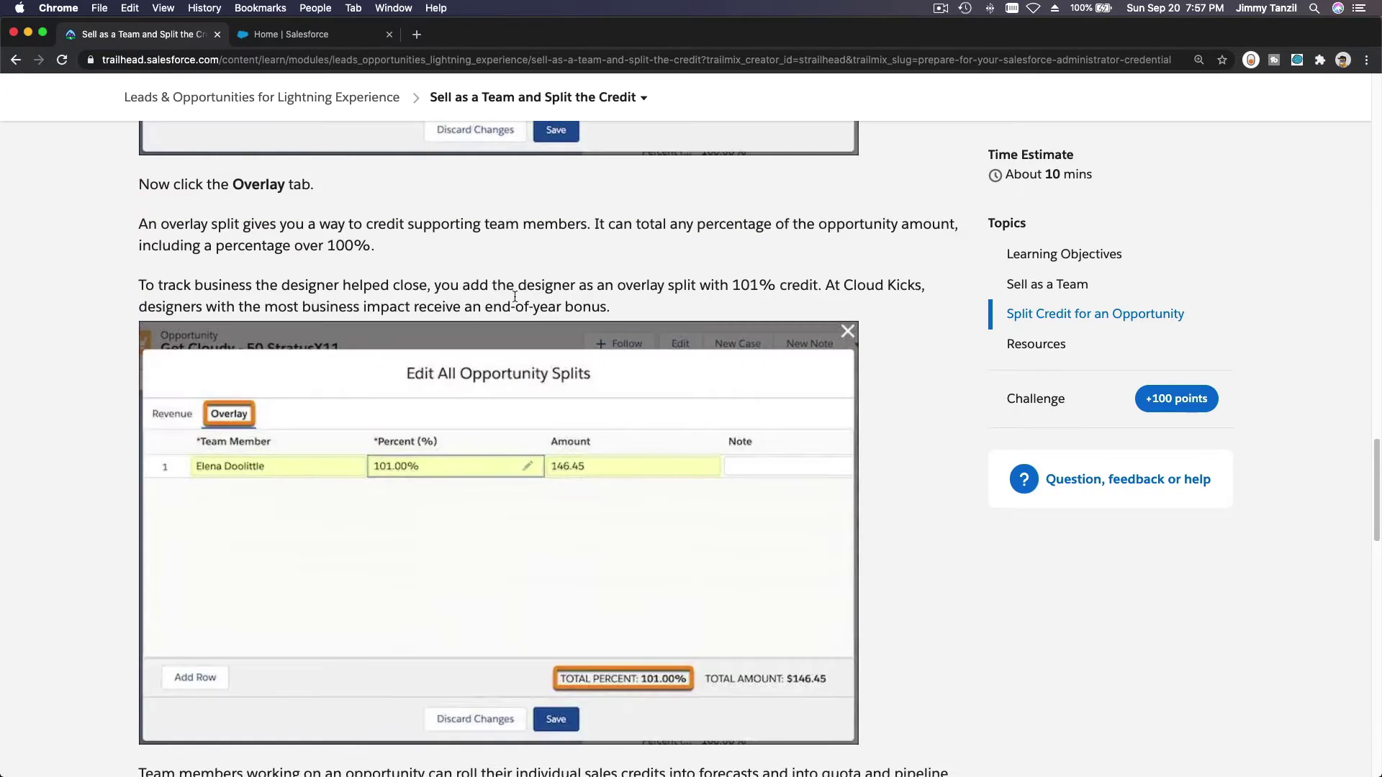
Read the Split Credit for an Opportunity section, then return to the Salesforce Sales home
click(299, 39)
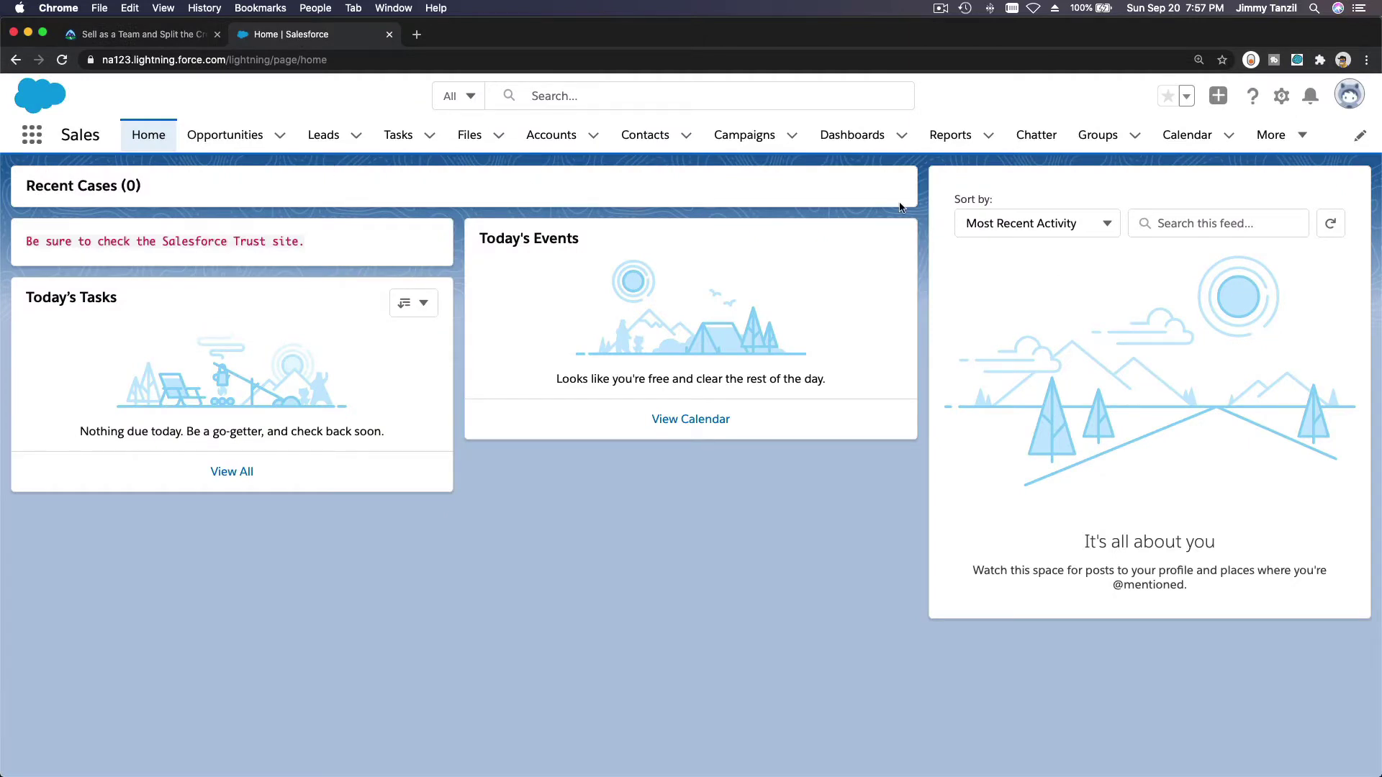
Open Setup from the gear menu and reach the Users list via a 'users' Quick Find search
click(1281, 98)
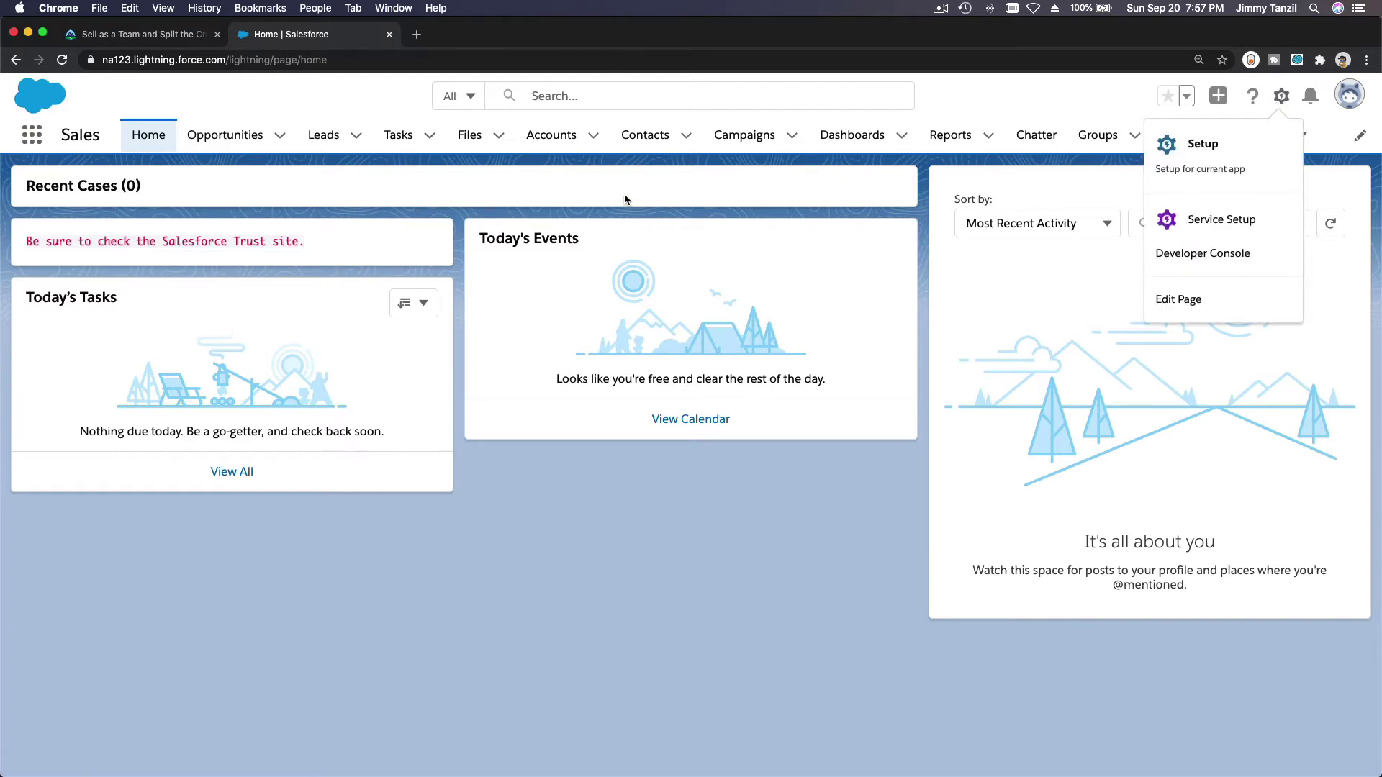
click(1286, 147)
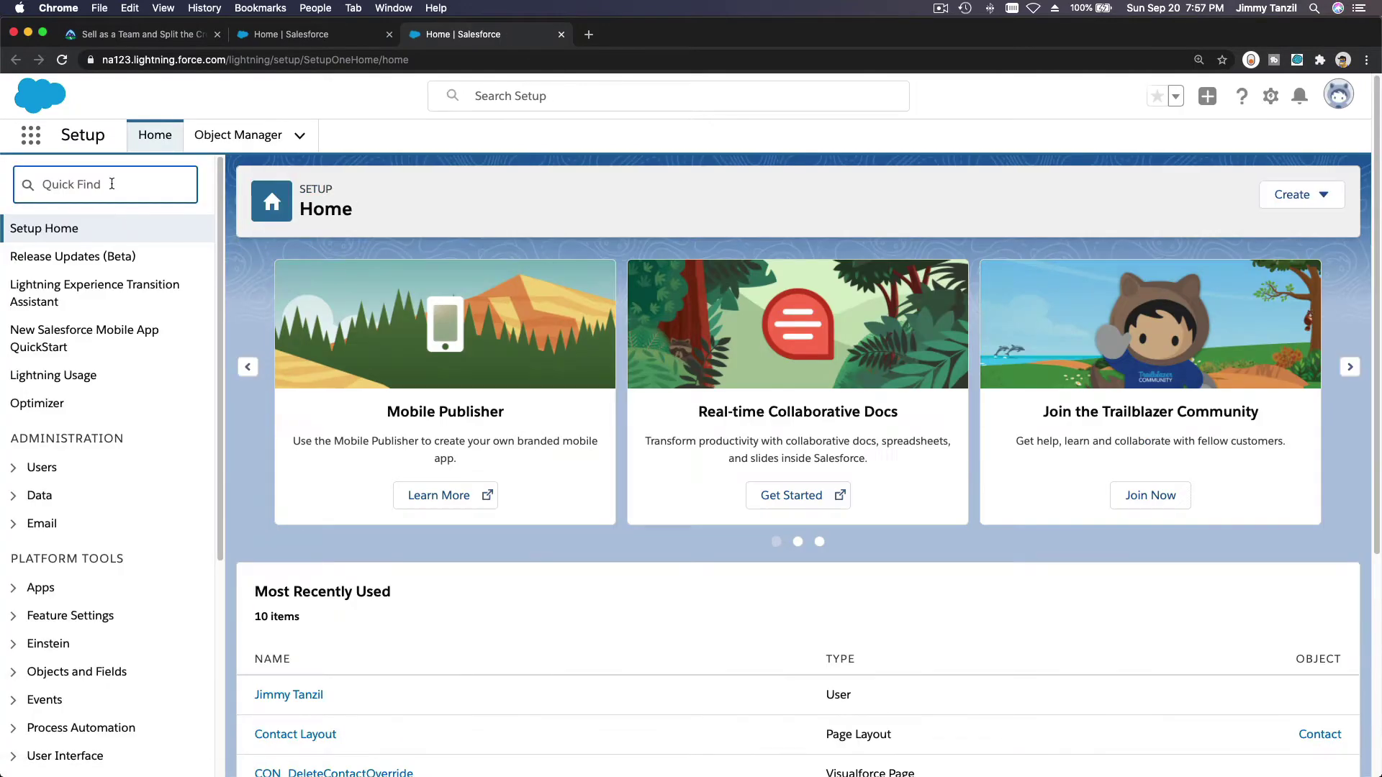
click(111, 185)
text(us)
text(ers)
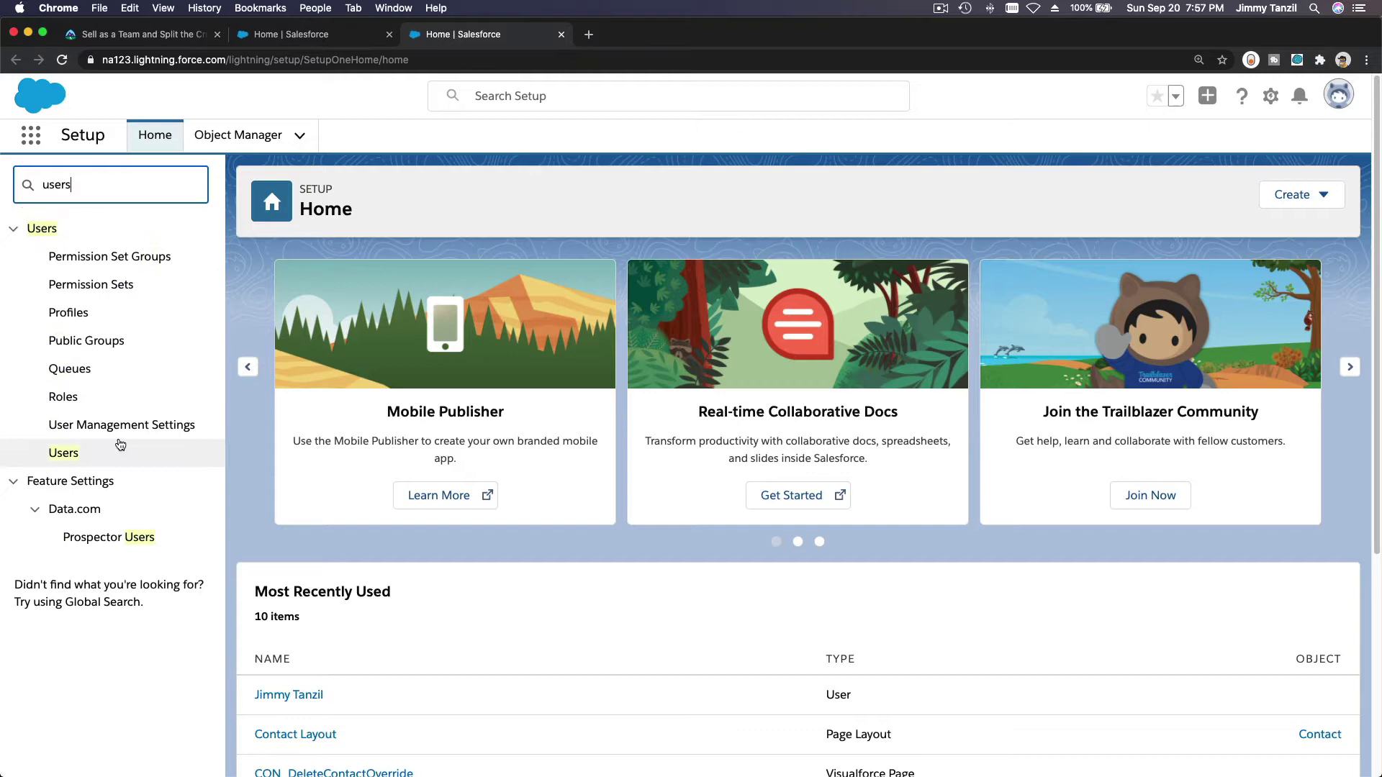
click(67, 455)
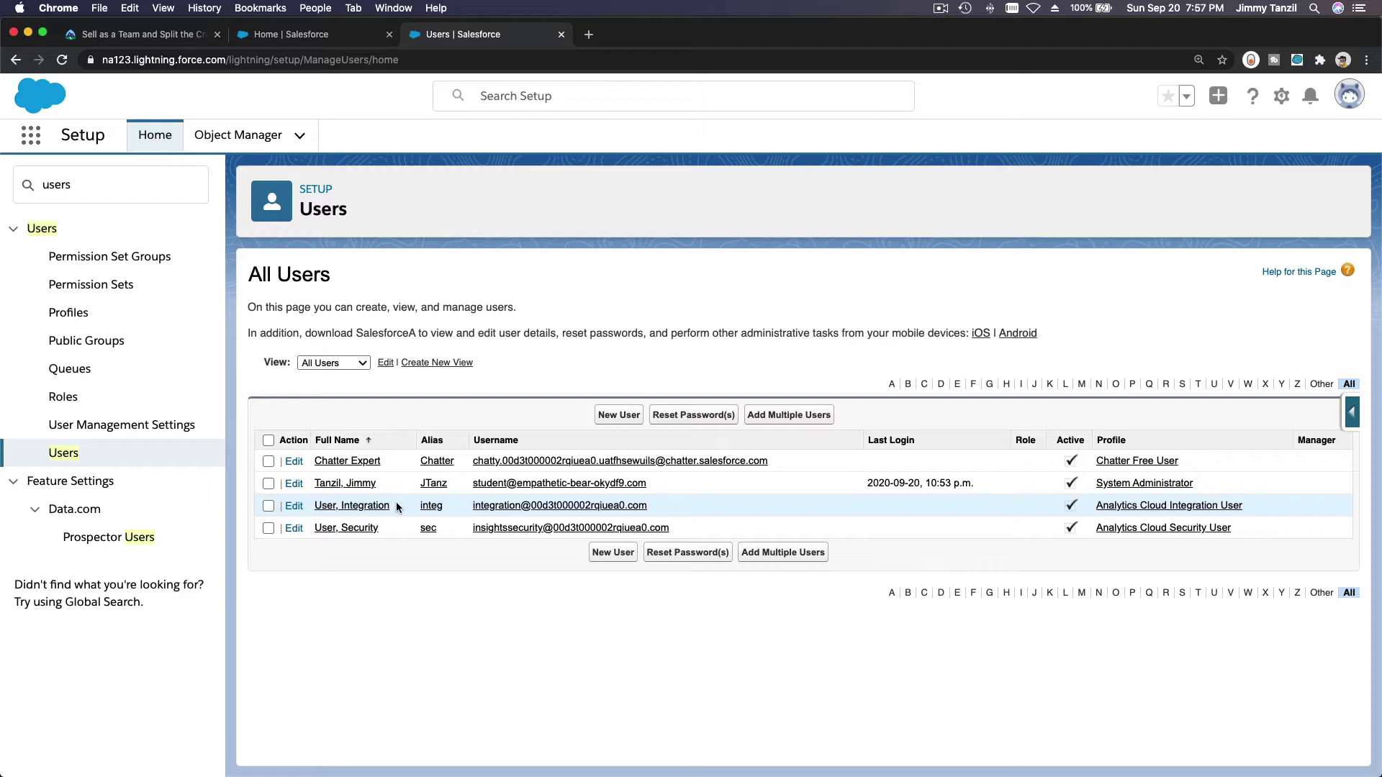
Start a new user, Jane Doe, entering her name and email so username and nickname fill
click(616, 420)
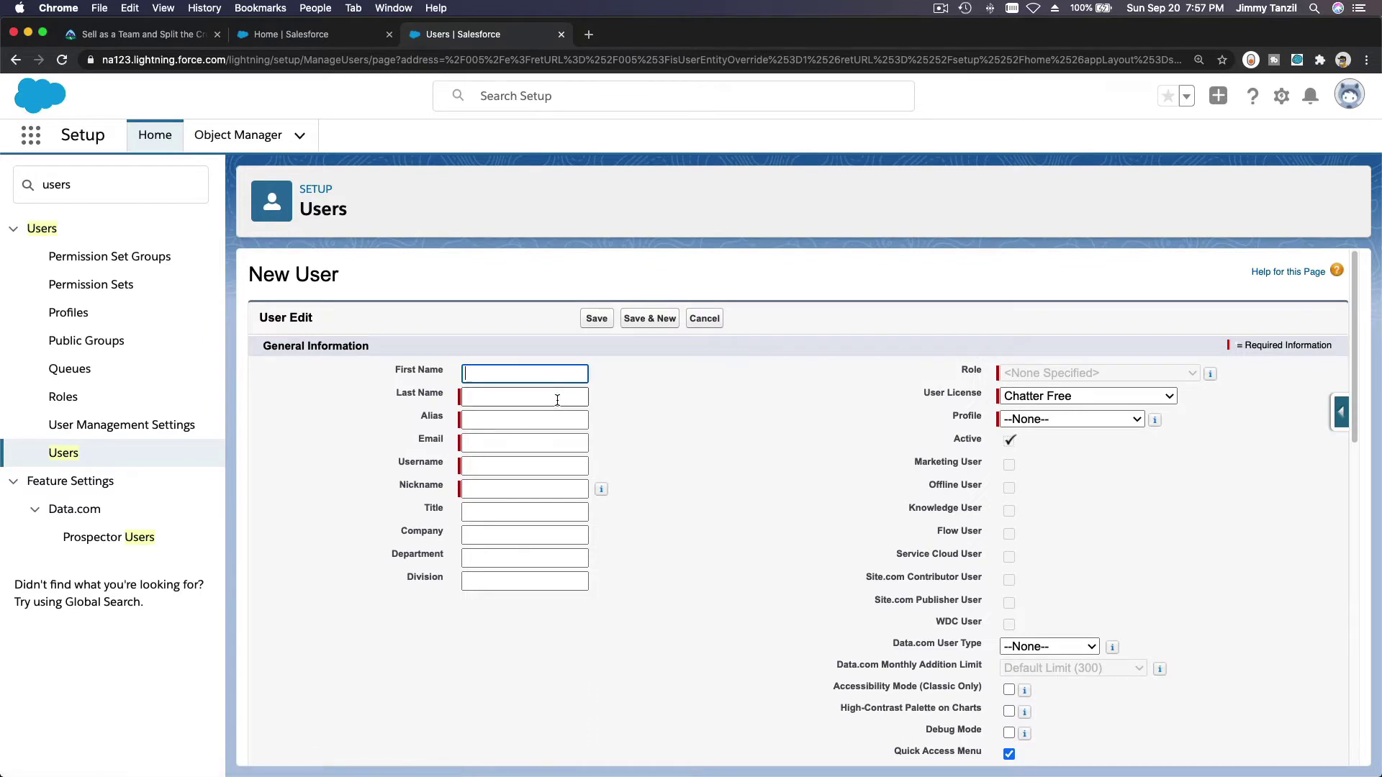
text(Jane)
key(Tab)
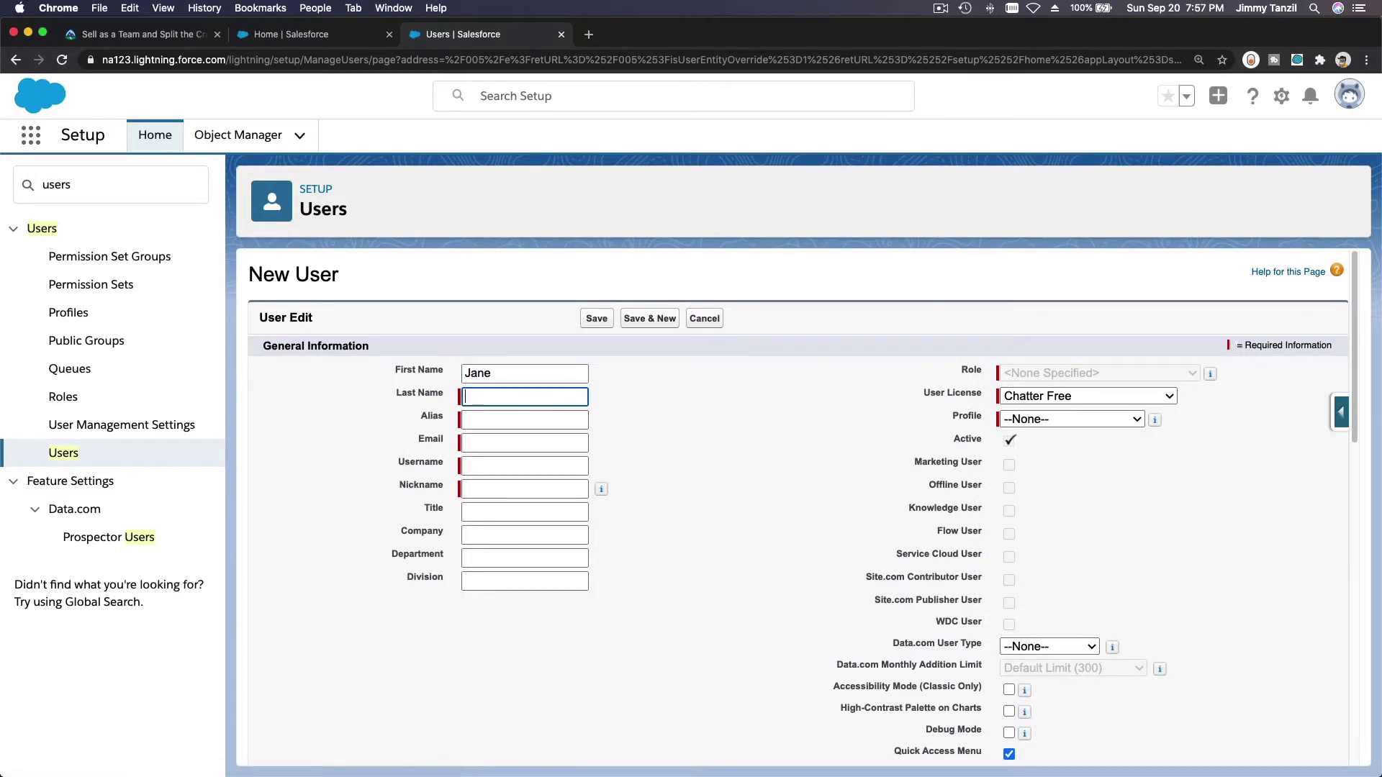
text(d)
key(BackSpace)
text(Doe)
key(Tab)
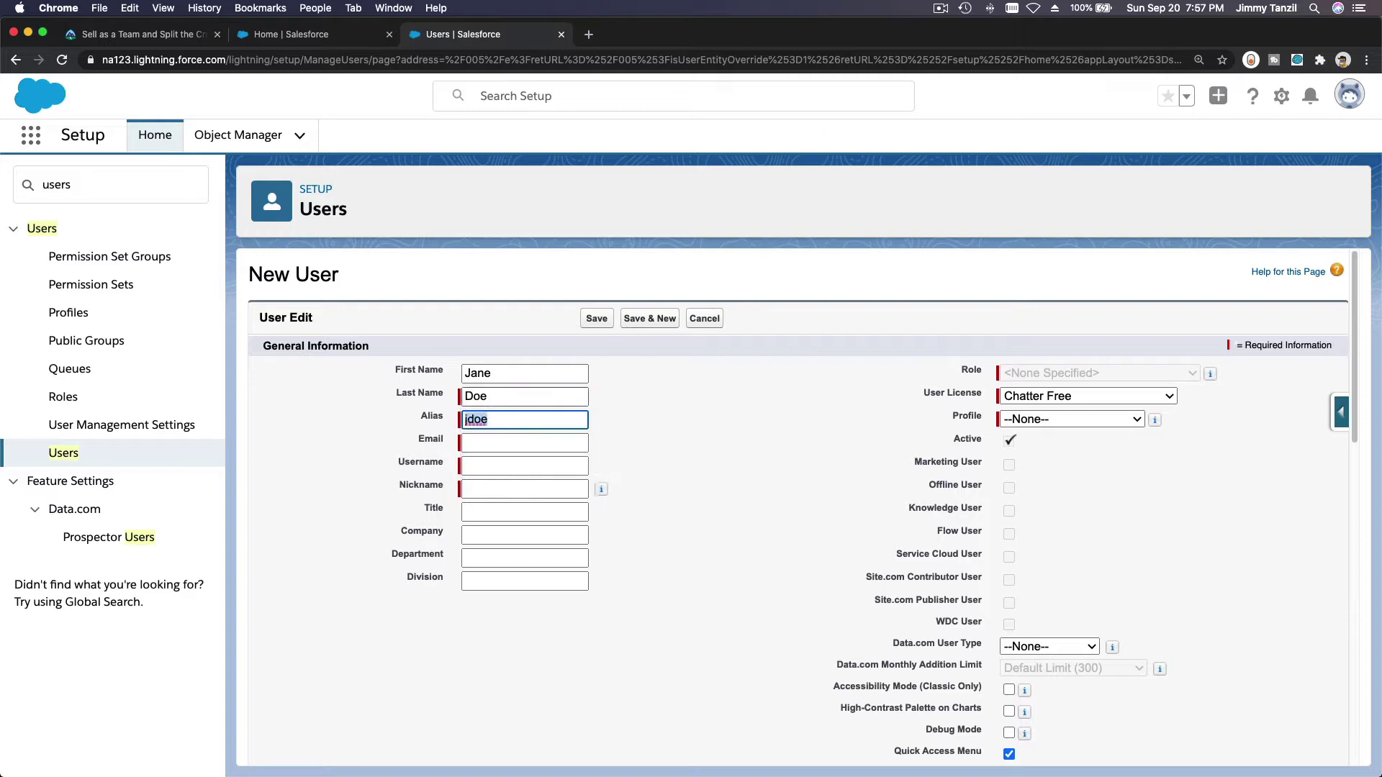
key(Tab)
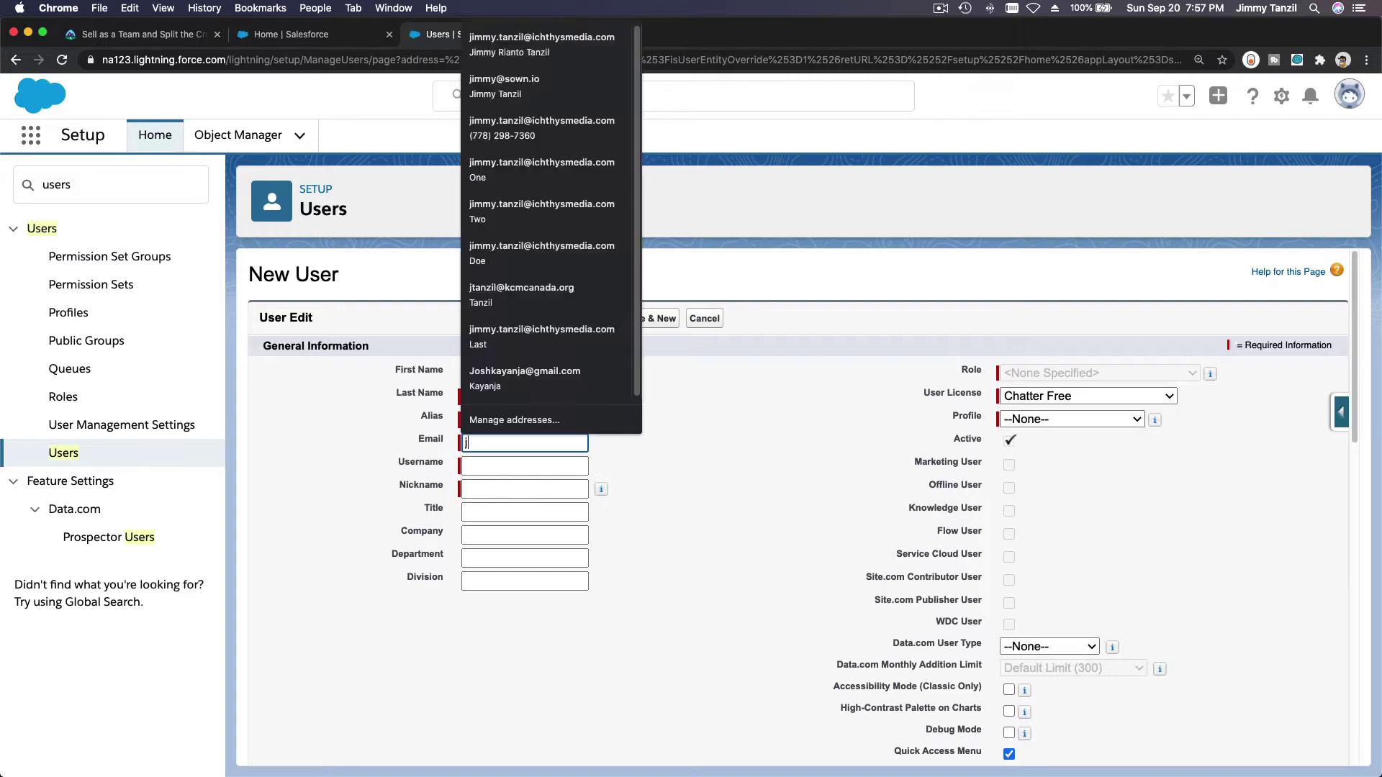
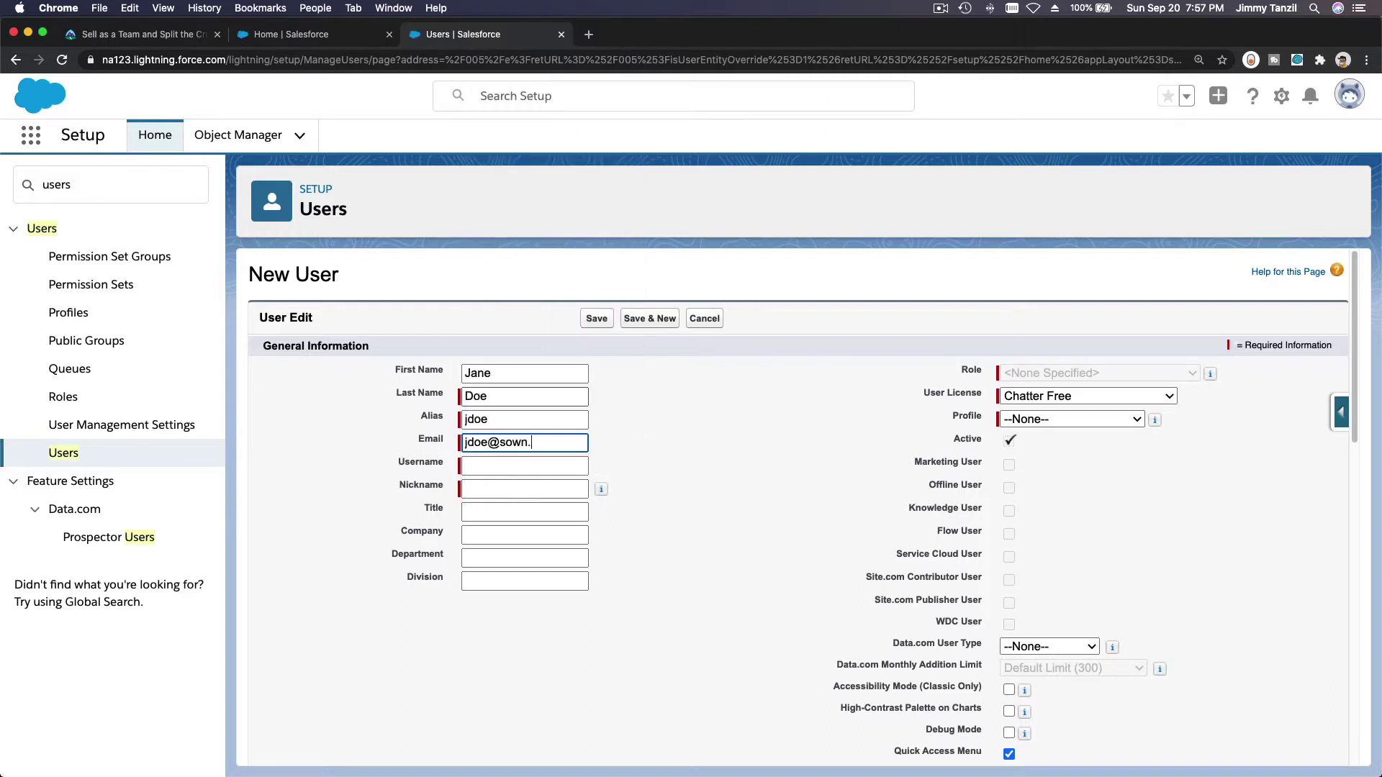
key(Tab)
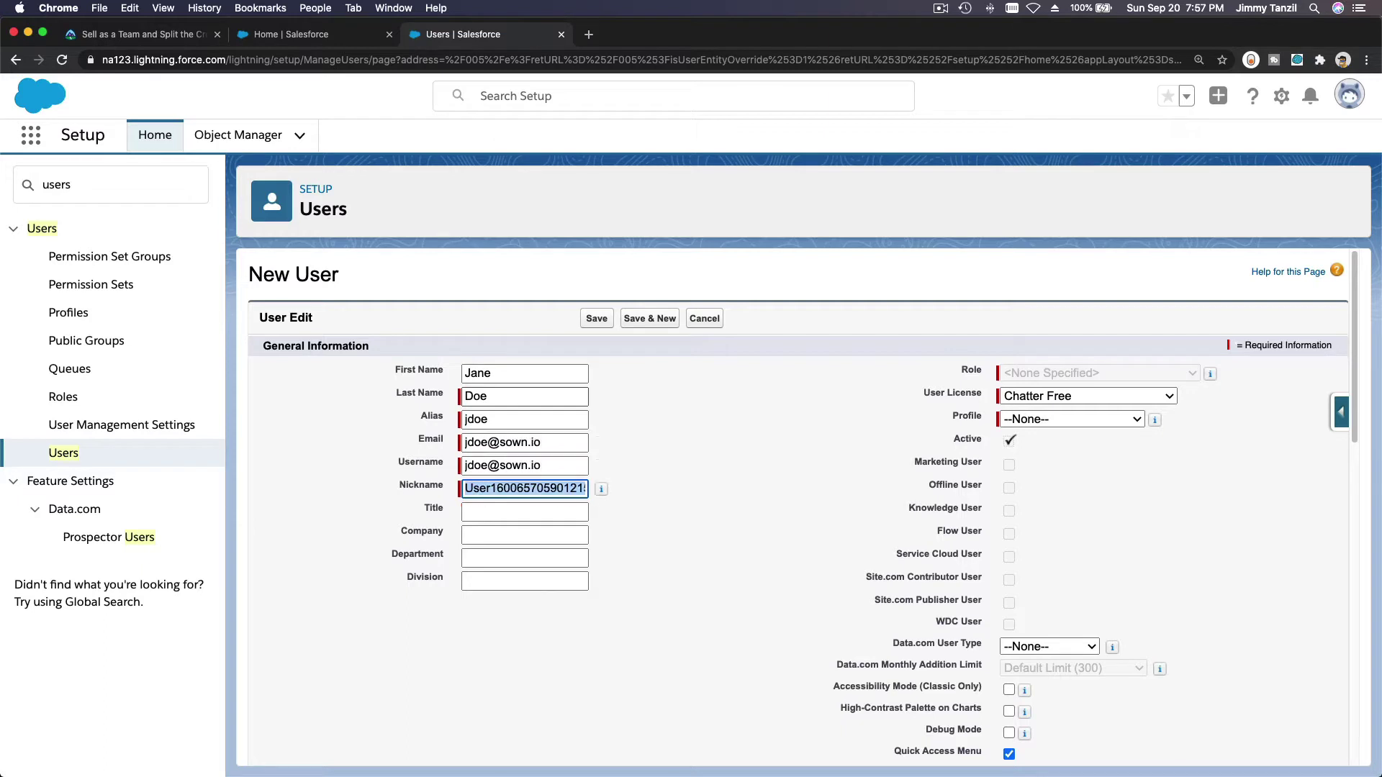
Give her a Salesforce license, Standard User profile, Flow and Service Cloud access, and save
click(1059, 400)
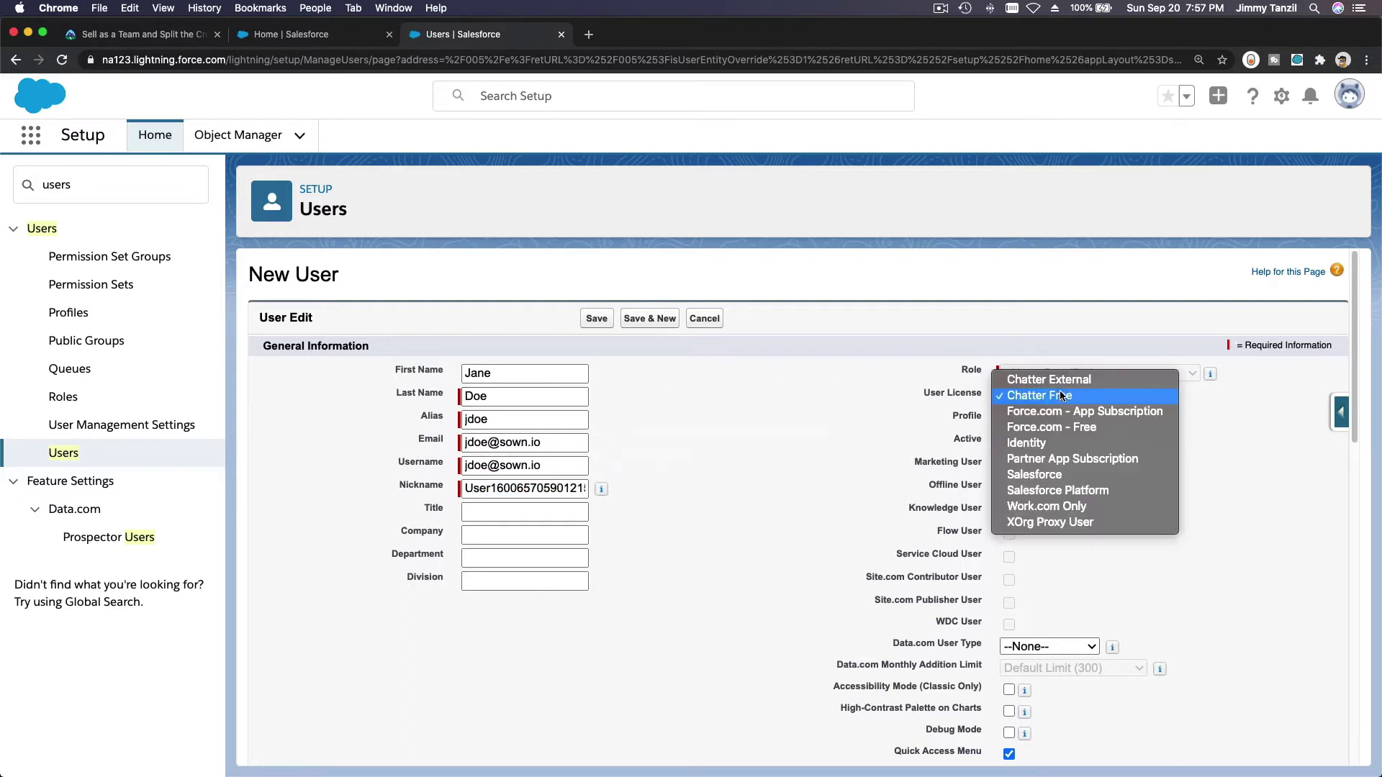
click(1069, 475)
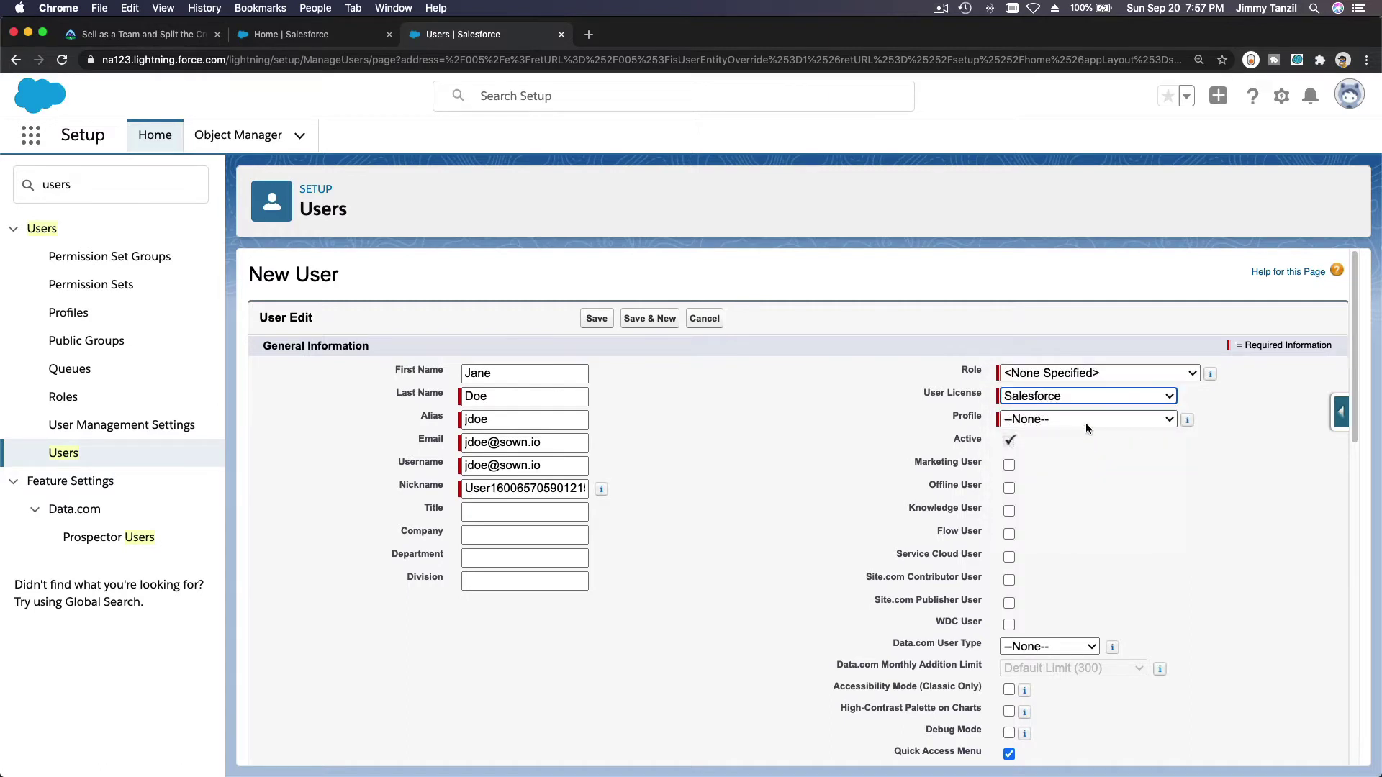
click(1084, 419)
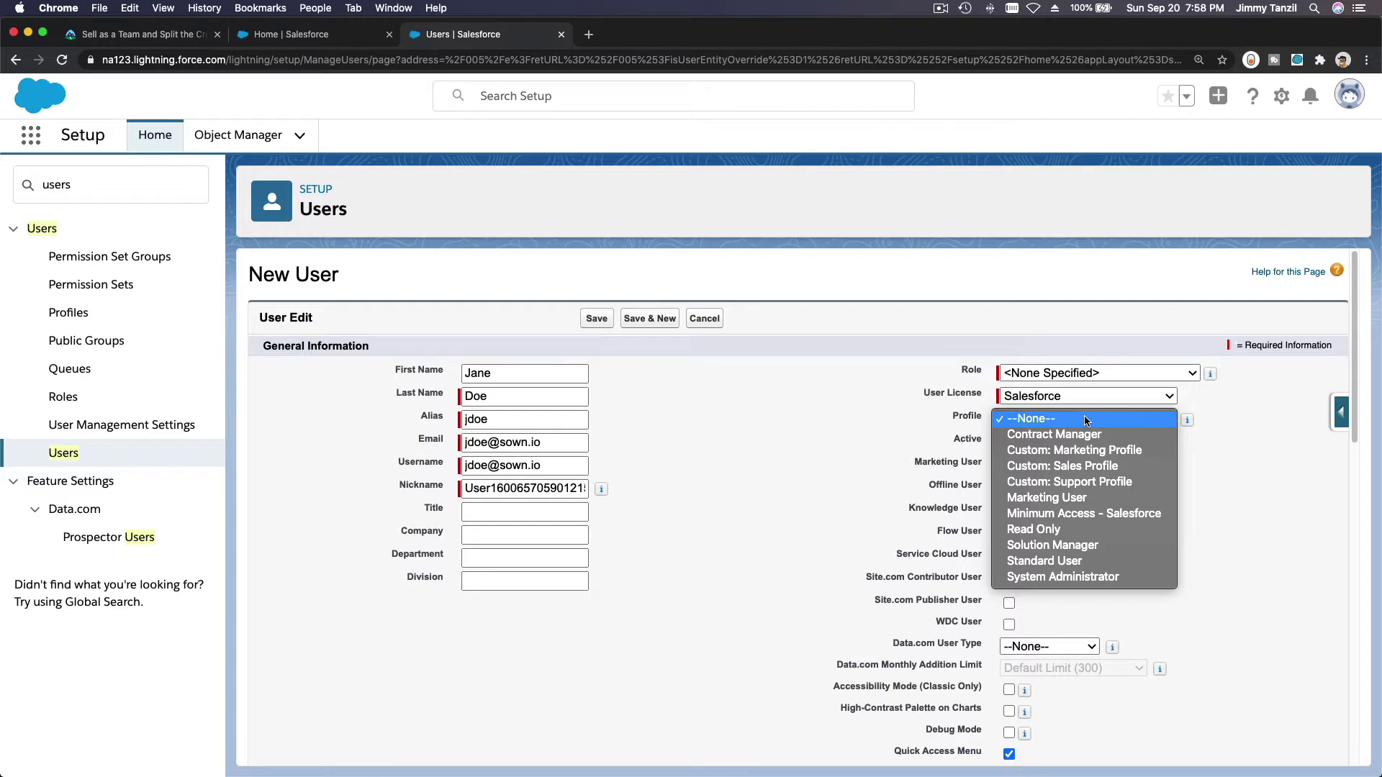
click(1122, 560)
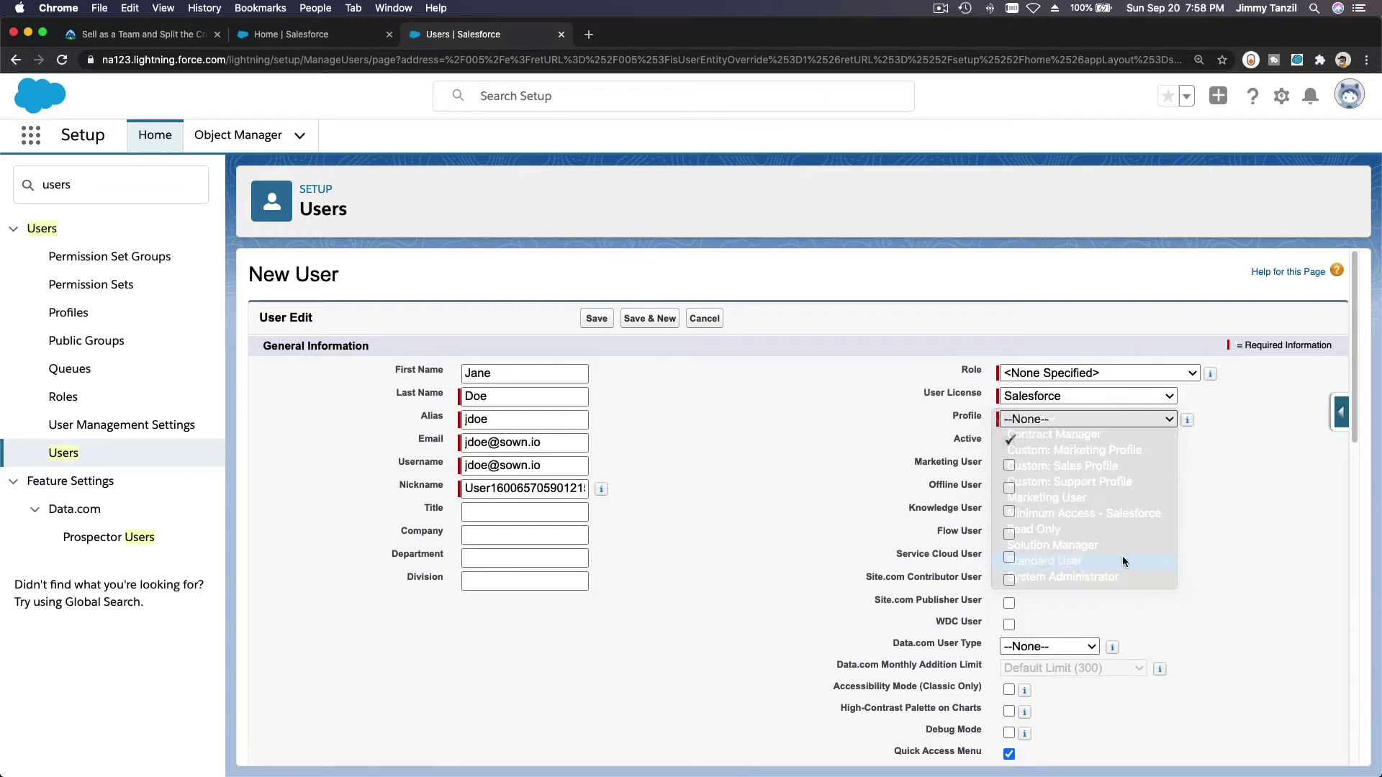
scroll(1097, 483, down, 1)
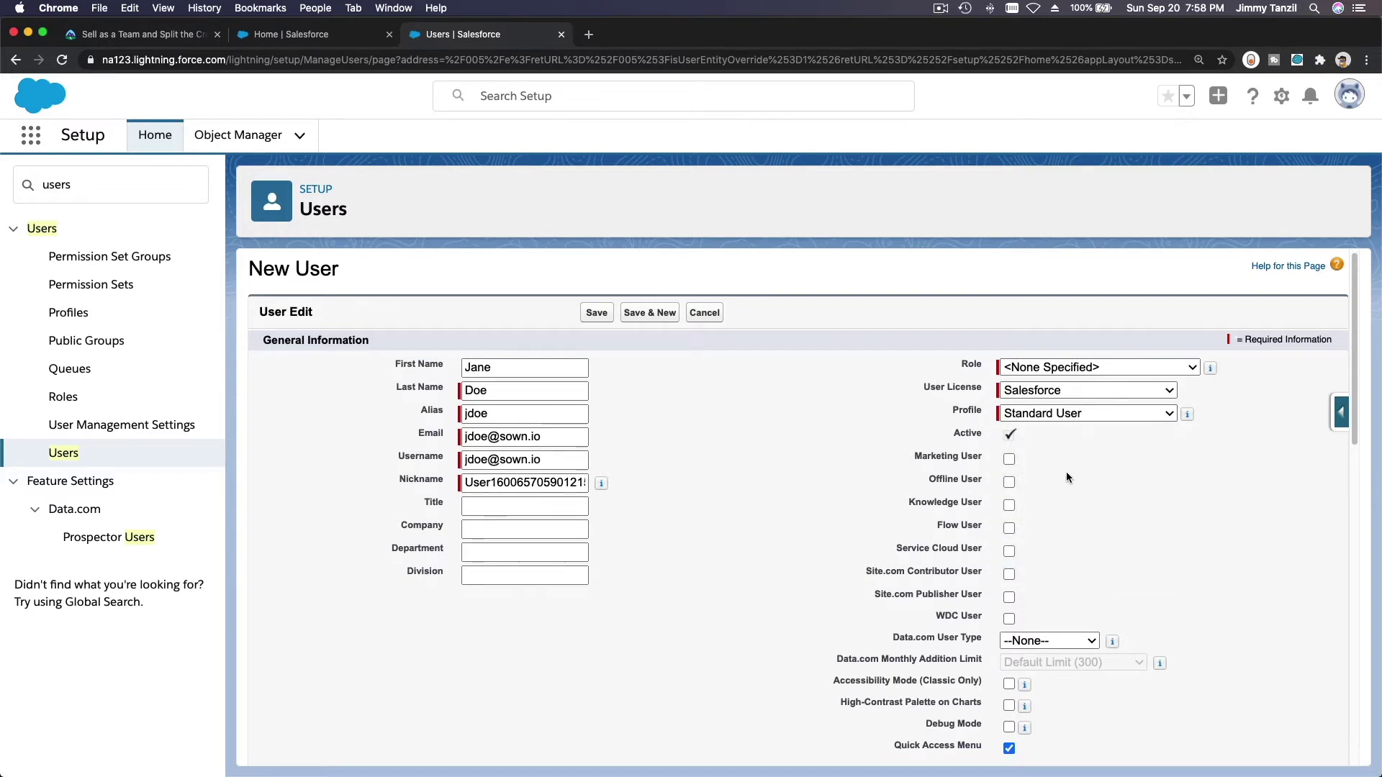
click(1009, 528)
click(1009, 551)
scroll(861, 567, down, 2)
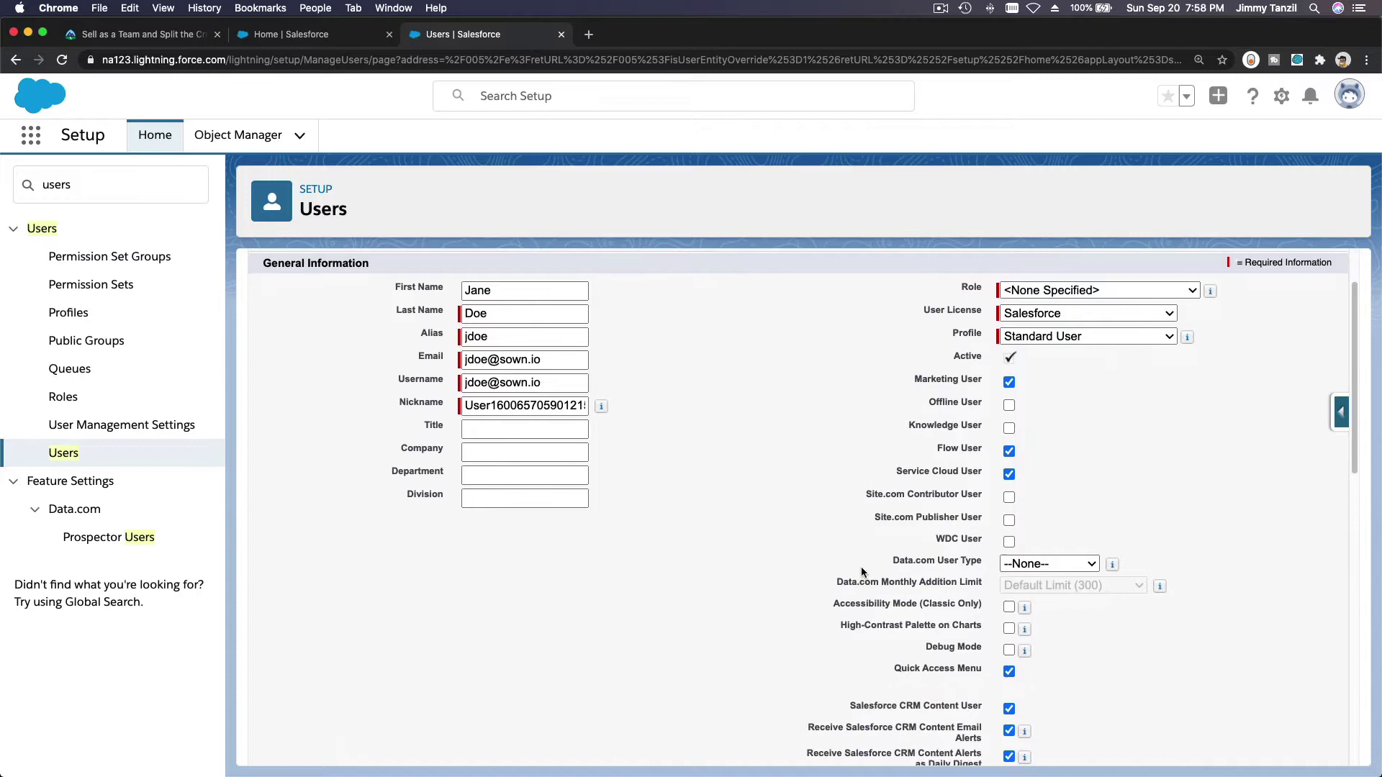
scroll(860, 601, down, 3)
scroll(860, 601, down, 3)
scroll(860, 602, down, 1)
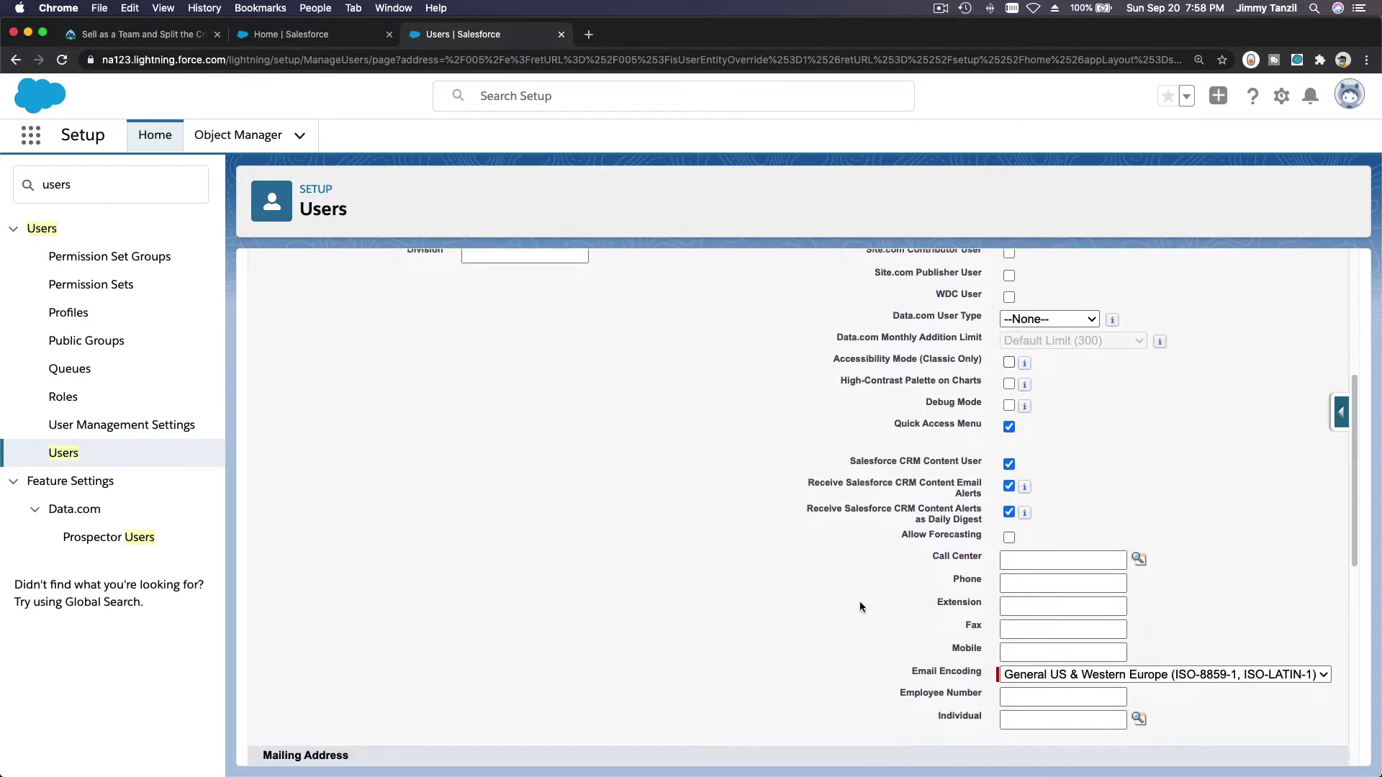
scroll(860, 605, up, 5)
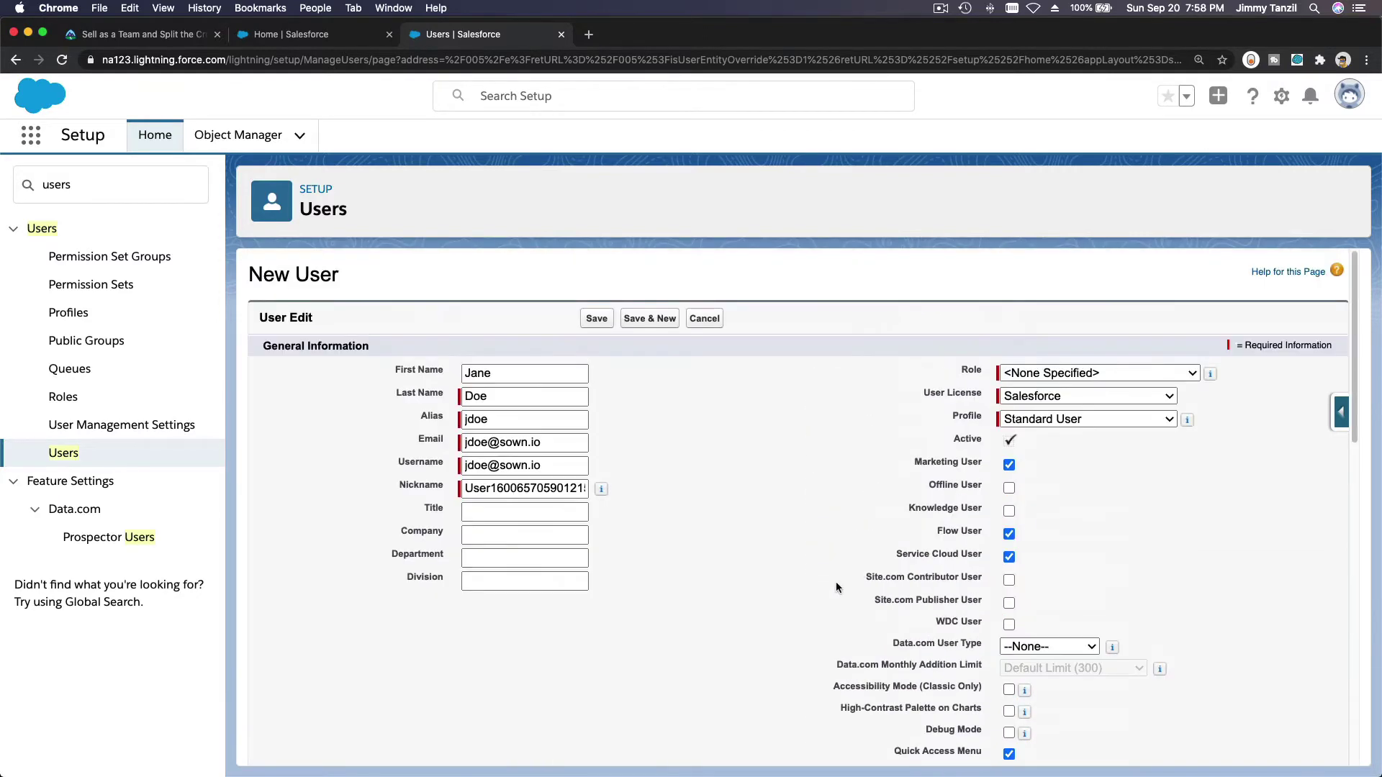
click(598, 317)
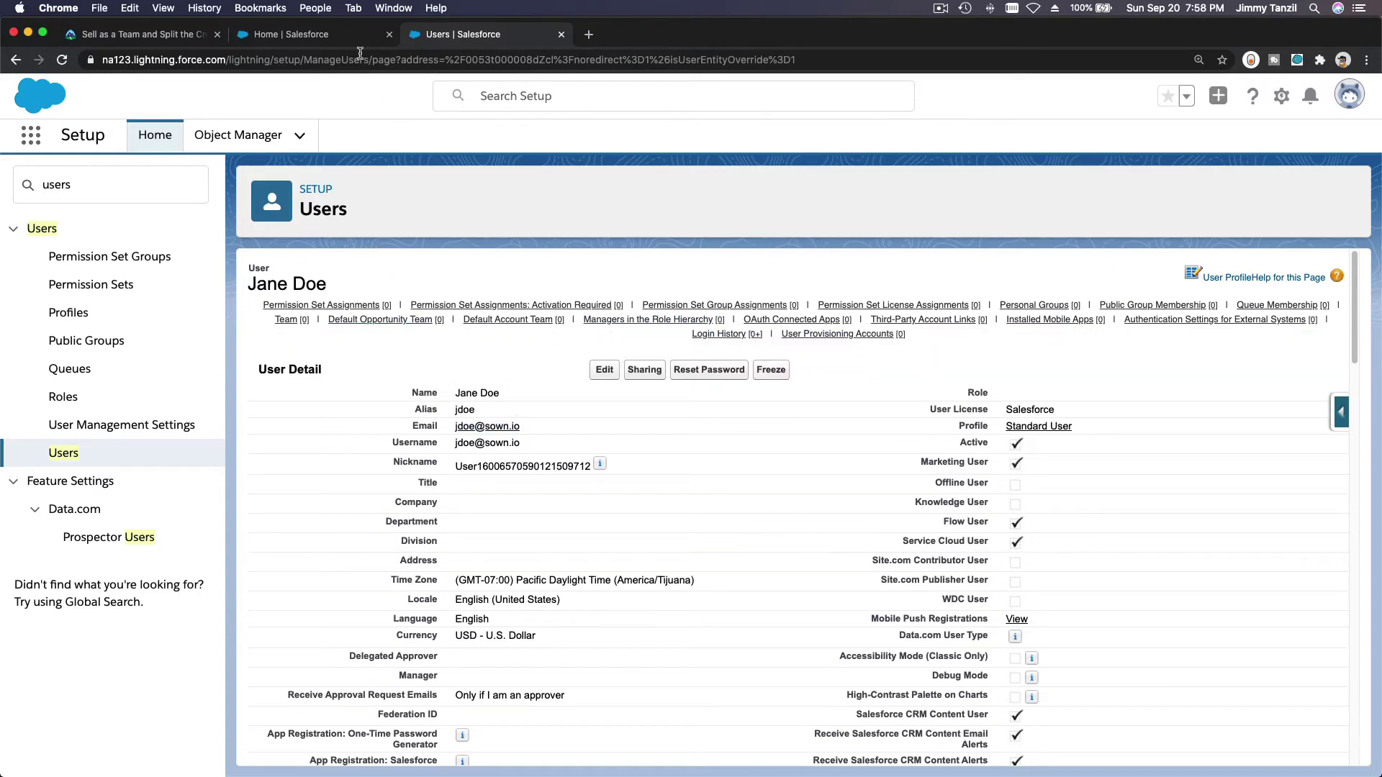
Return to the Sales home and open the recently viewed opportunities list
click(323, 34)
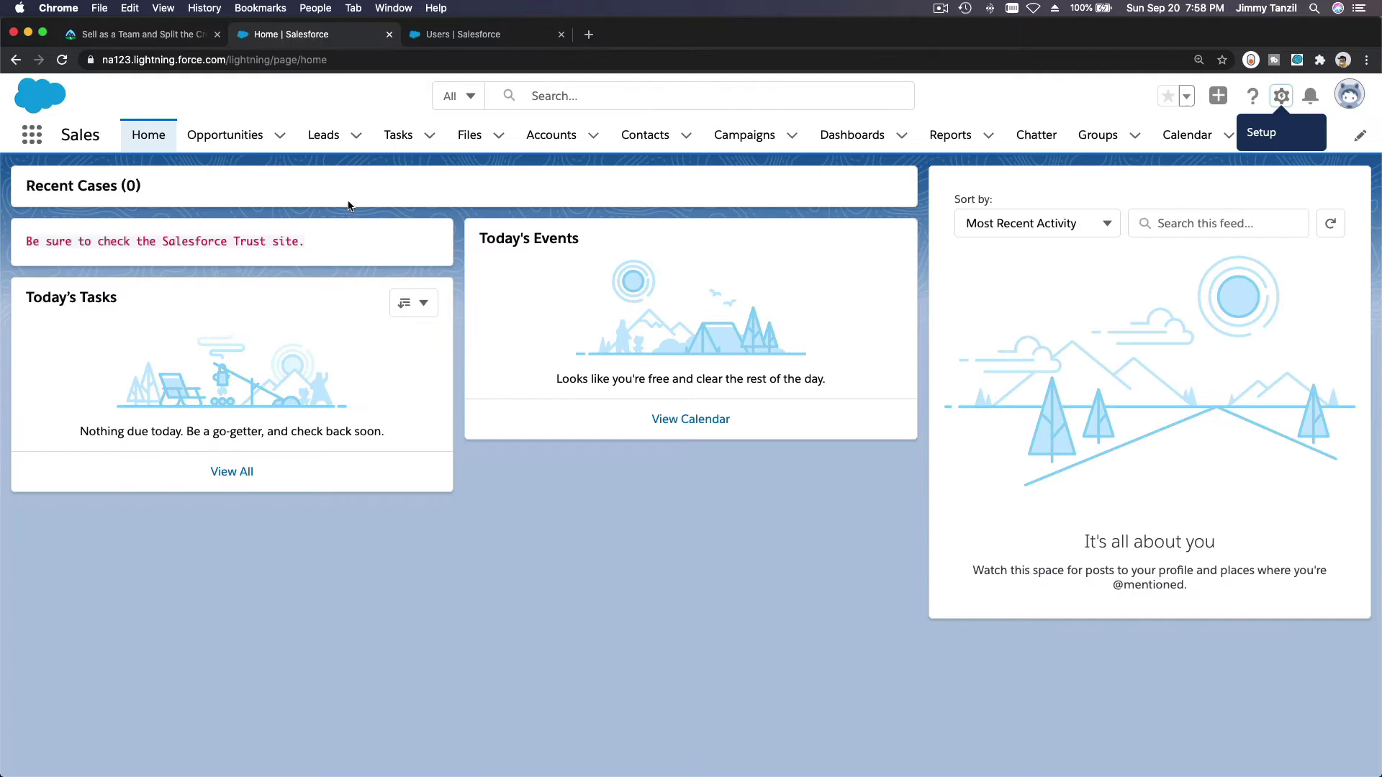
click(217, 139)
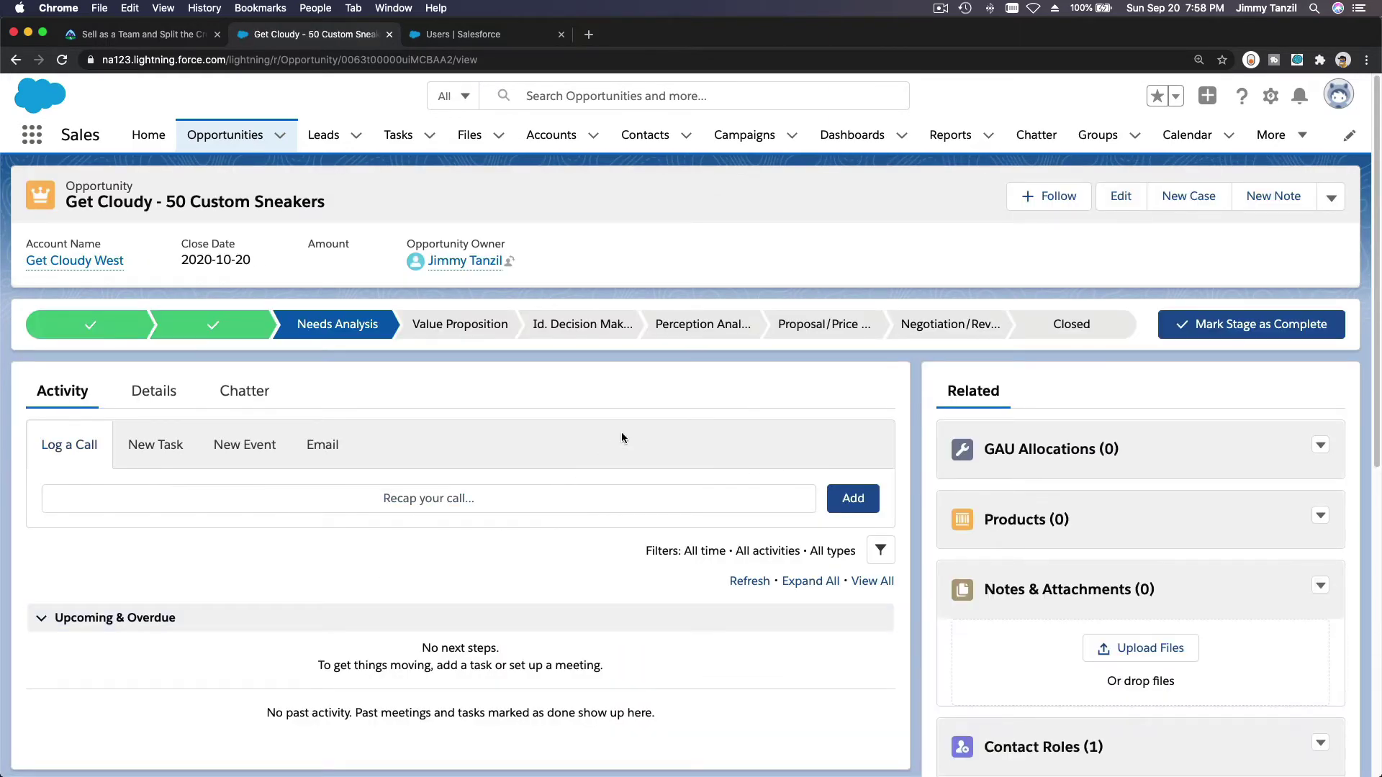
scroll(621, 438, down, 3)
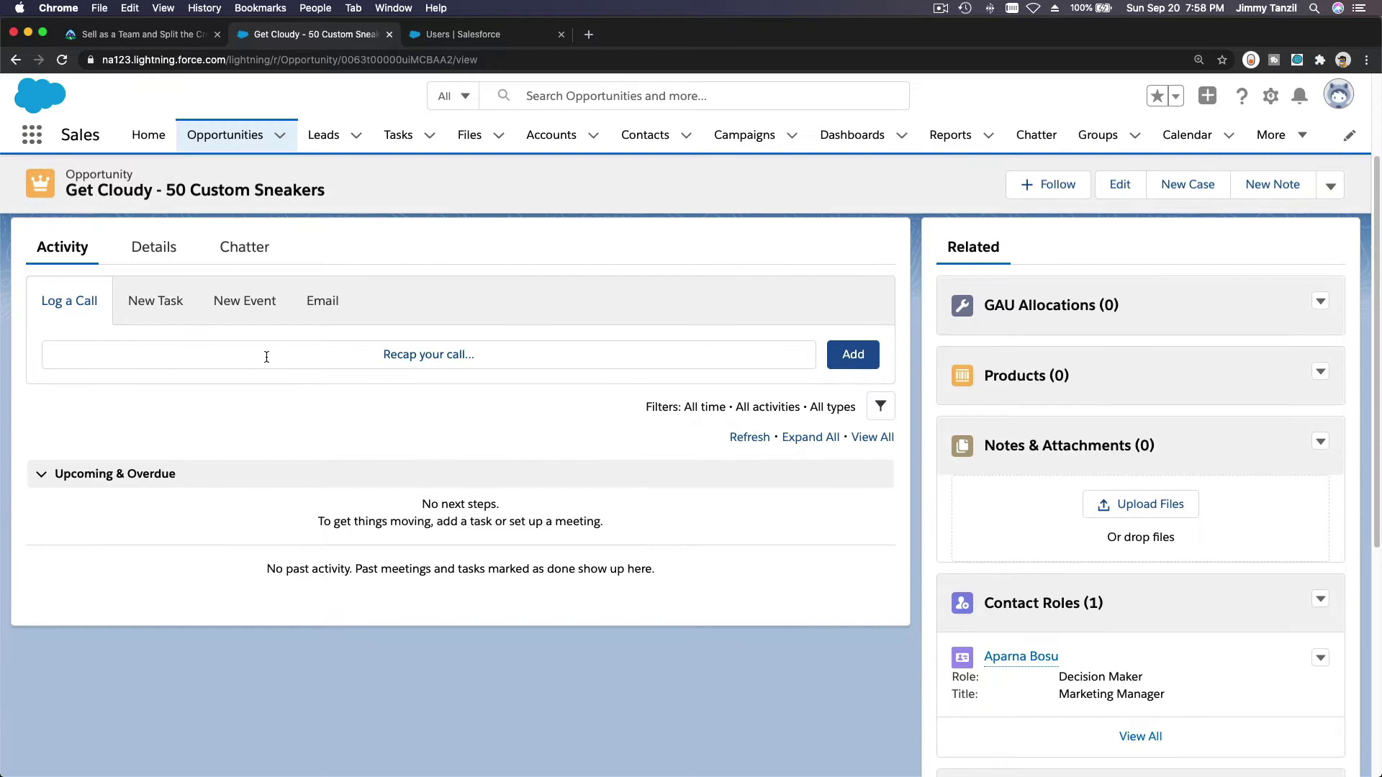
On the Get Cloudy - 50 Custom Sneakers Details tab, change Amount to 100 and save
click(154, 248)
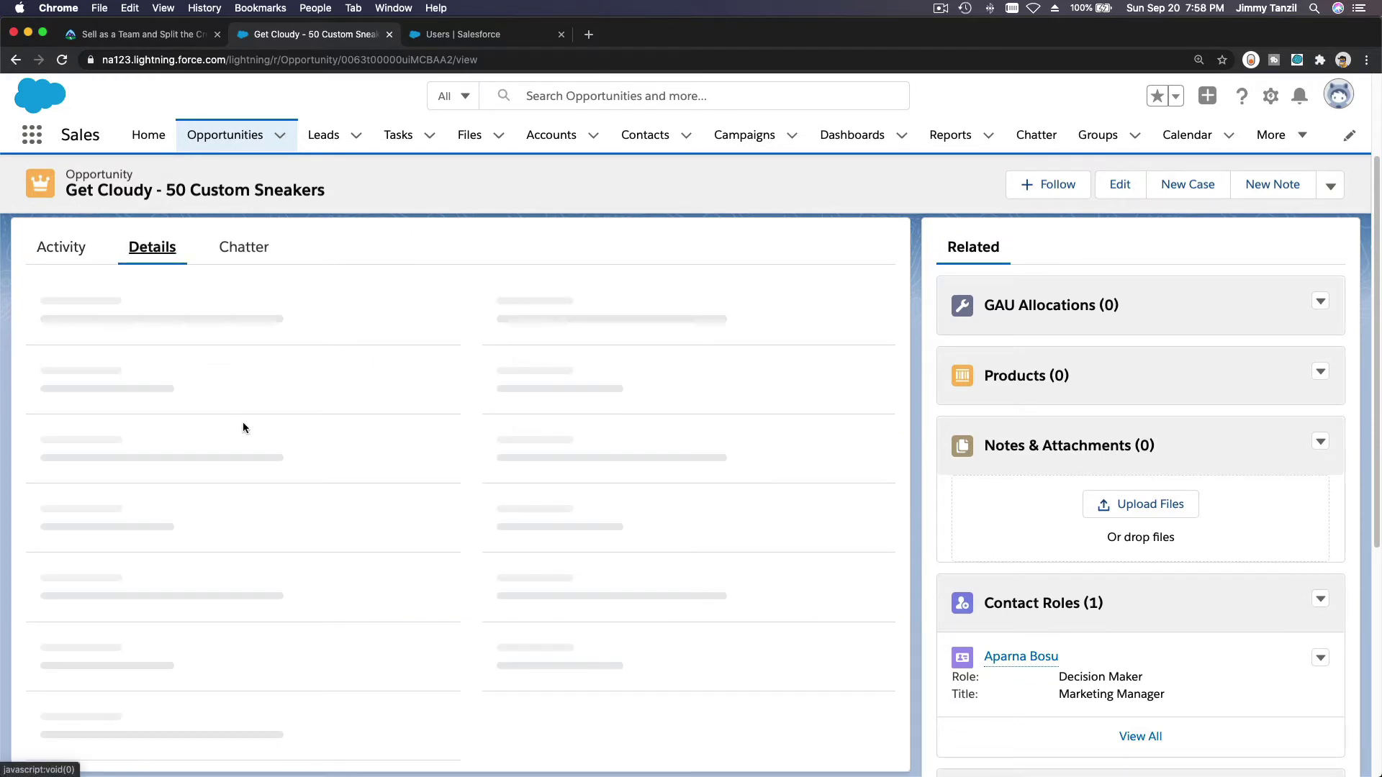
double_click(629, 314)
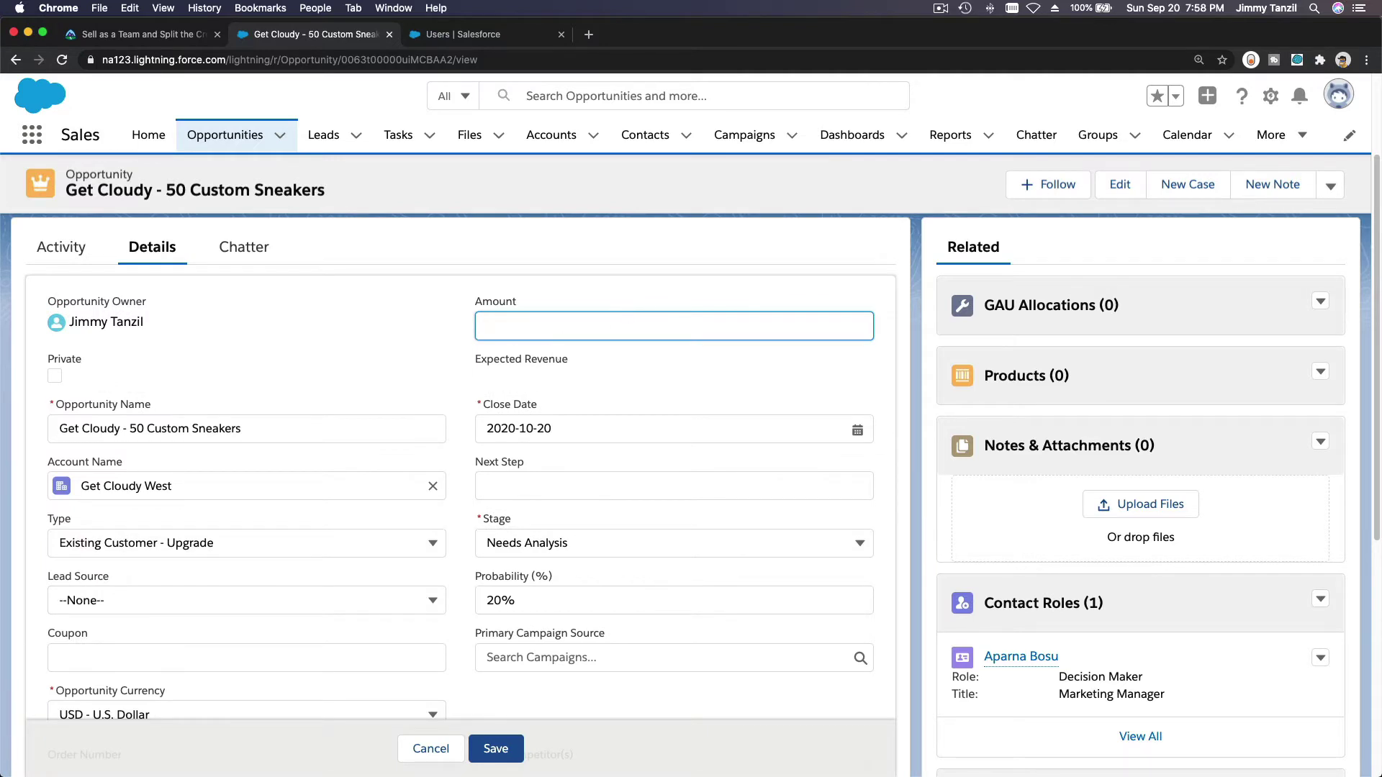
text(100)
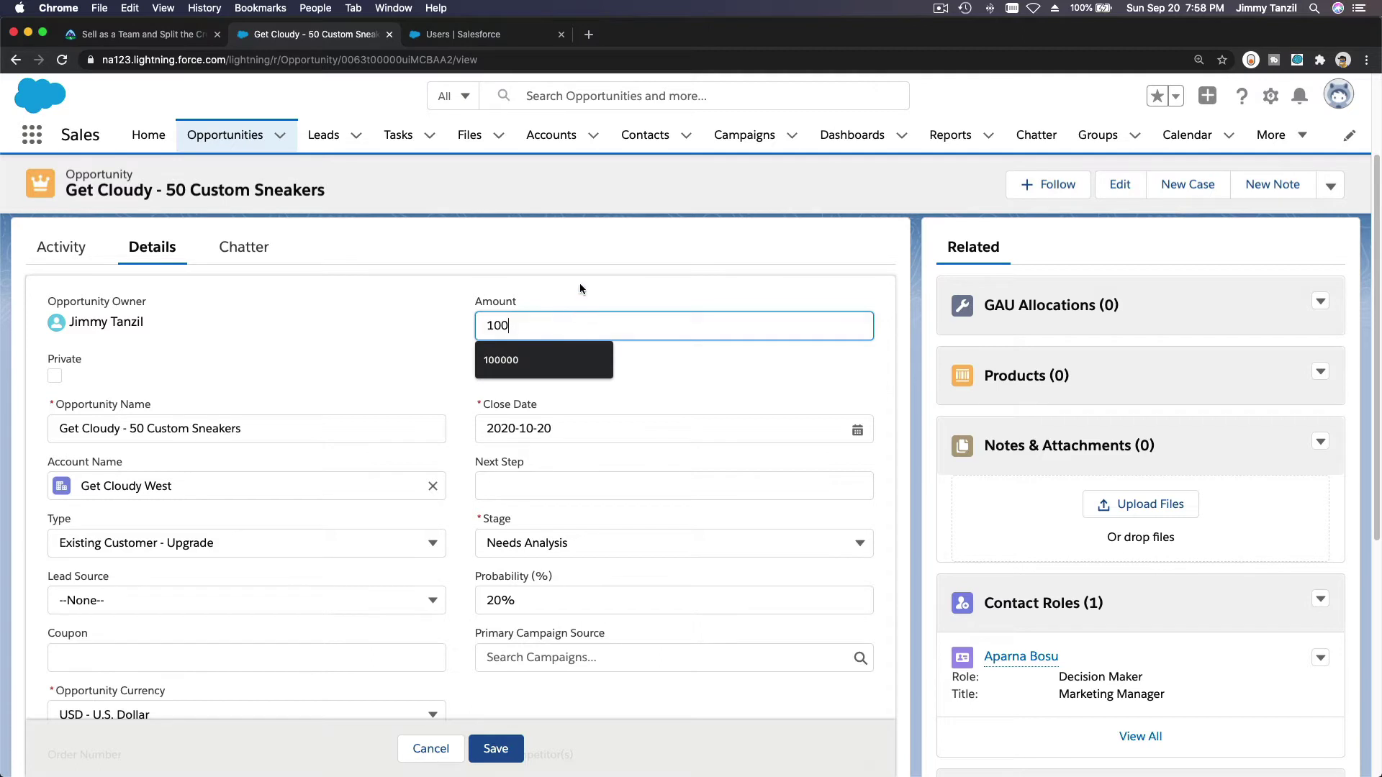
click(579, 283)
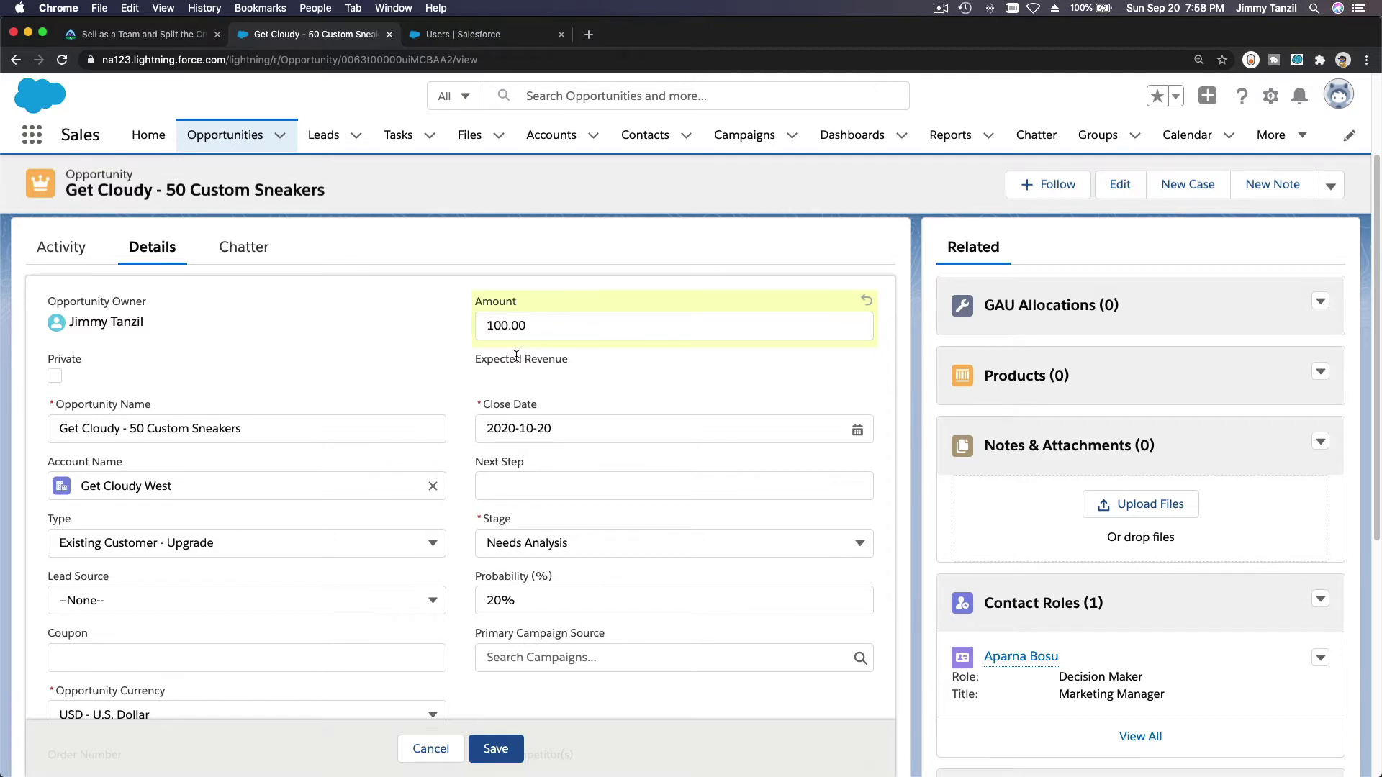
click(503, 744)
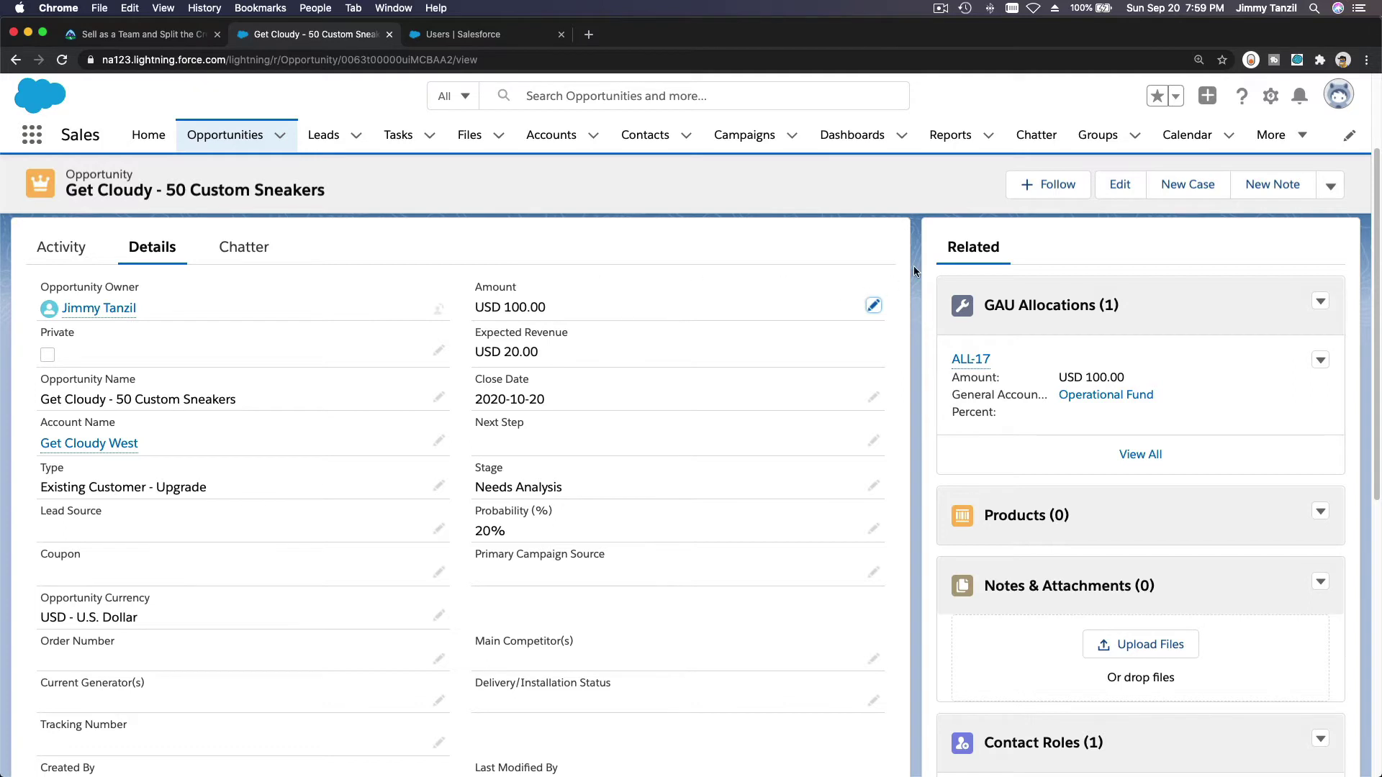
scroll(914, 266, down, 2)
scroll(913, 265, down, 1)
scroll(954, 327, down, 3)
scroll(955, 327, down, 3)
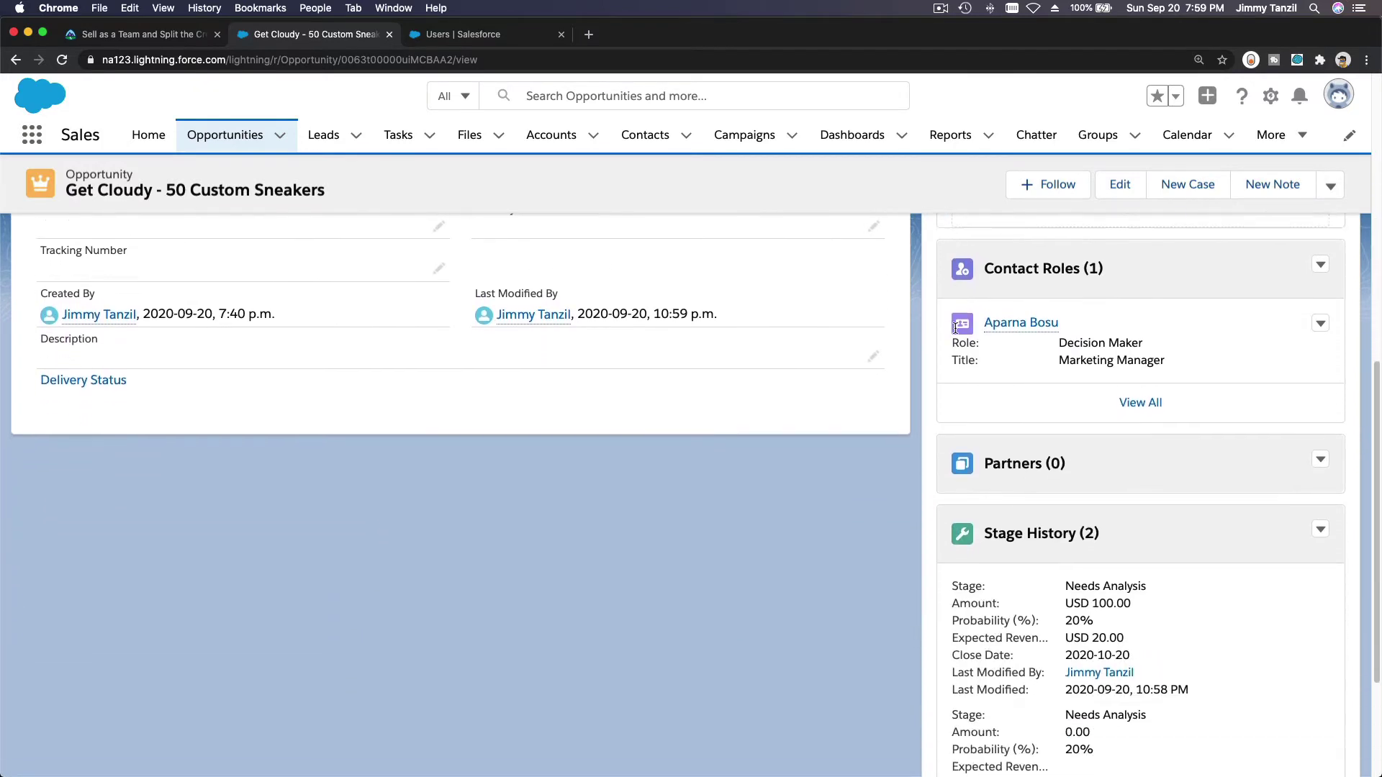
scroll(954, 328, down, 4)
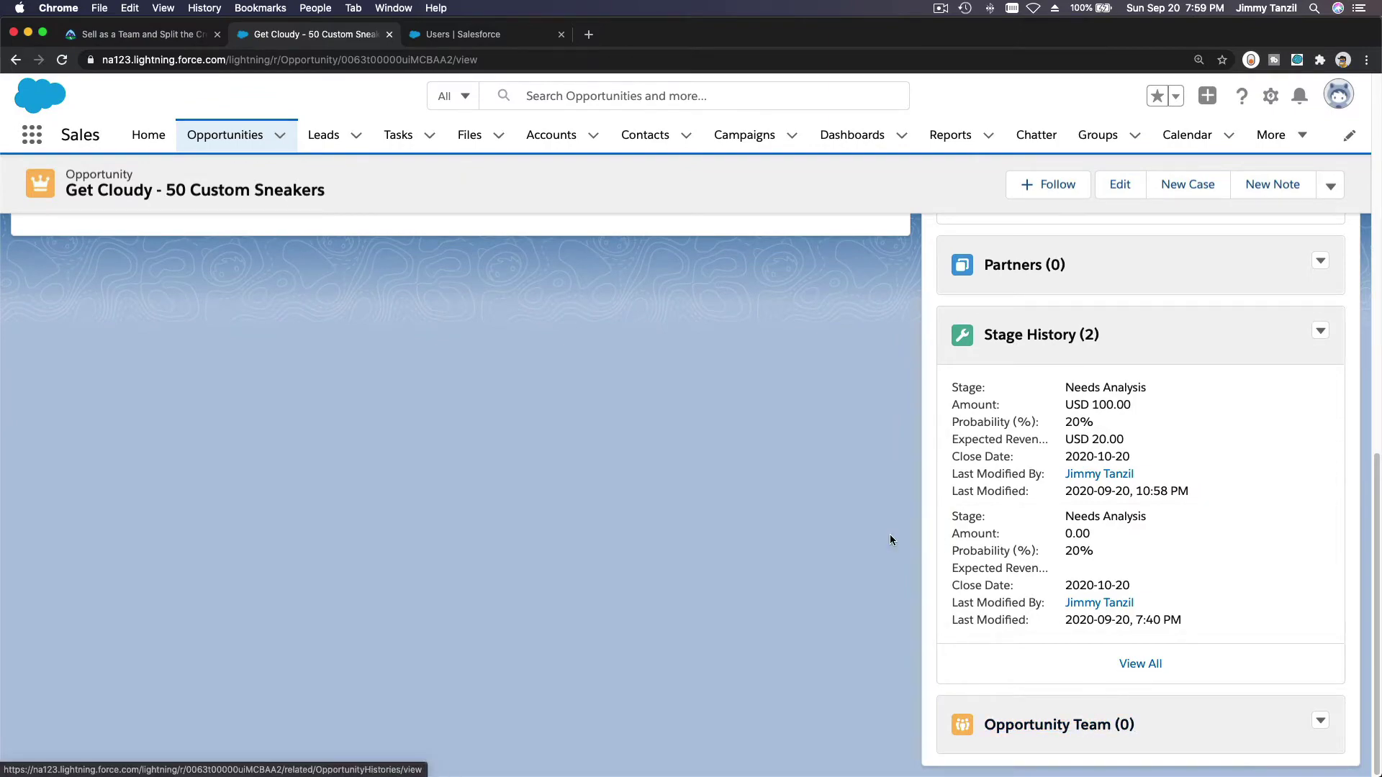
scroll(806, 535, up, 3)
scroll(807, 535, up, 3)
scroll(807, 535, down, 7)
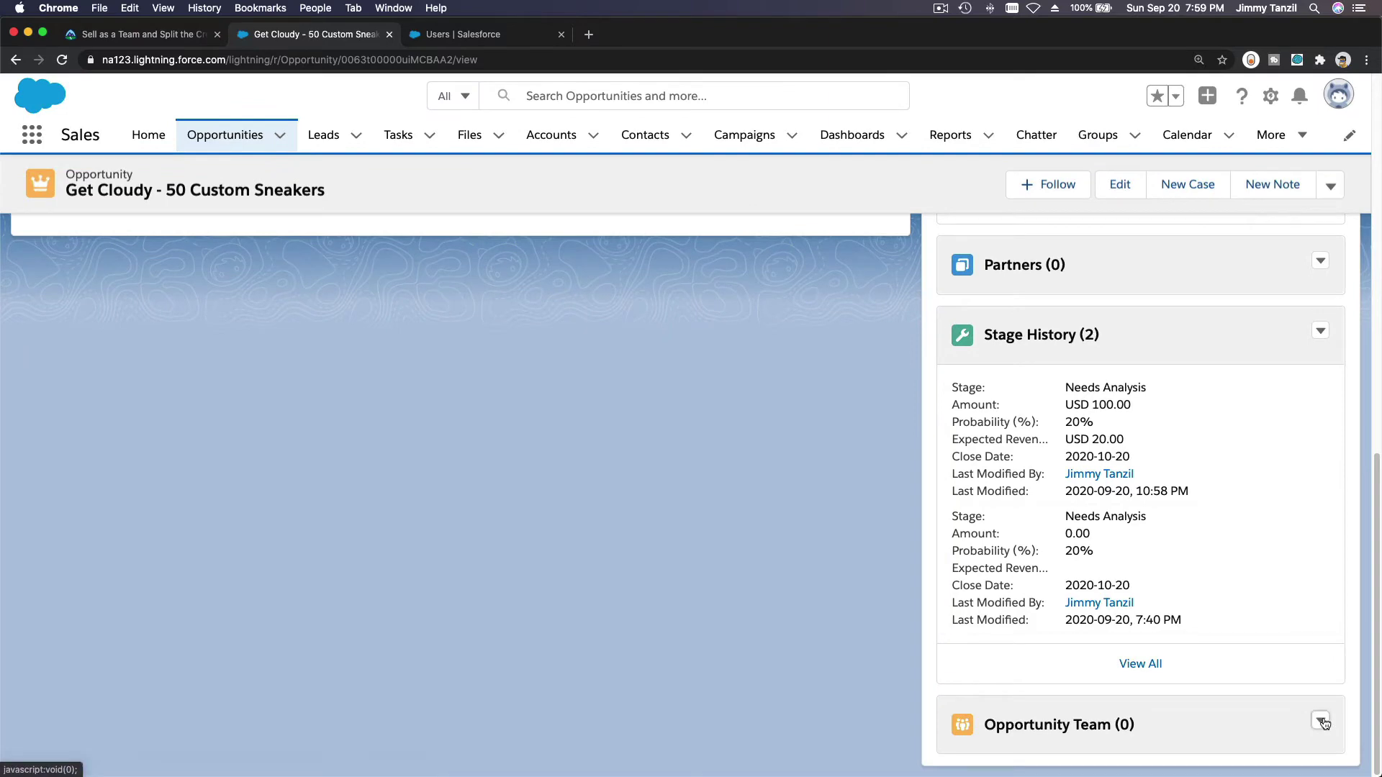
Open the add menu on the empty Opportunity Team related list
click(1322, 721)
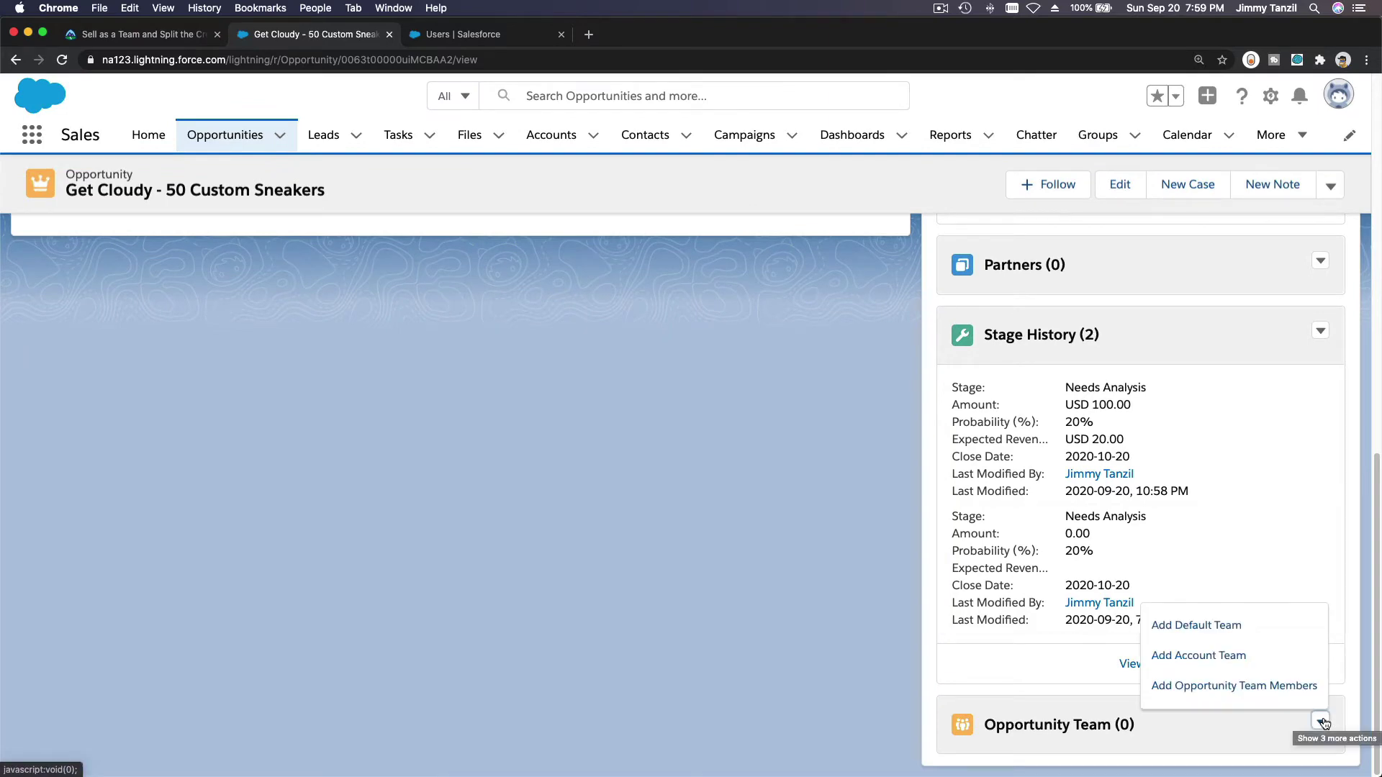
Open Add Opportunity Team Members and make the first listed user a Sales Manager
click(1214, 687)
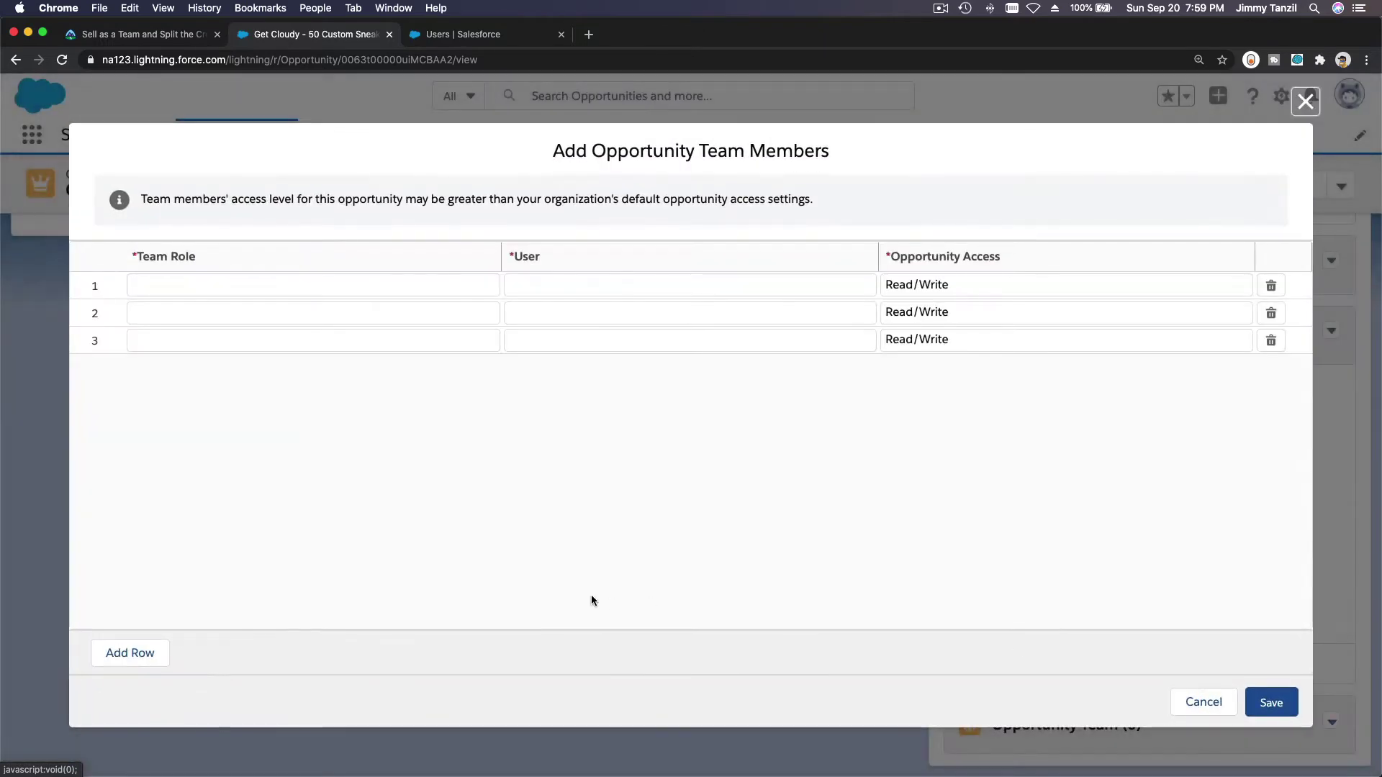
click(324, 289)
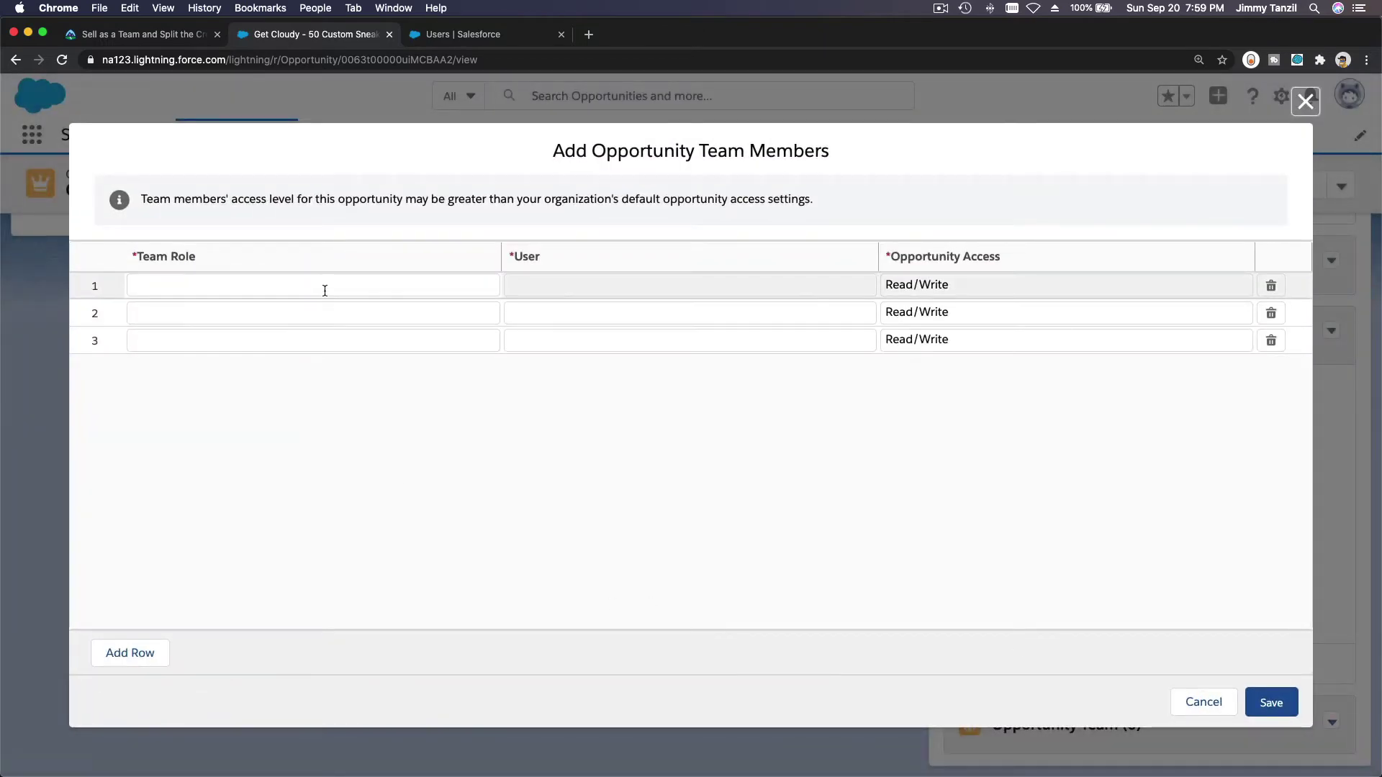
click(326, 292)
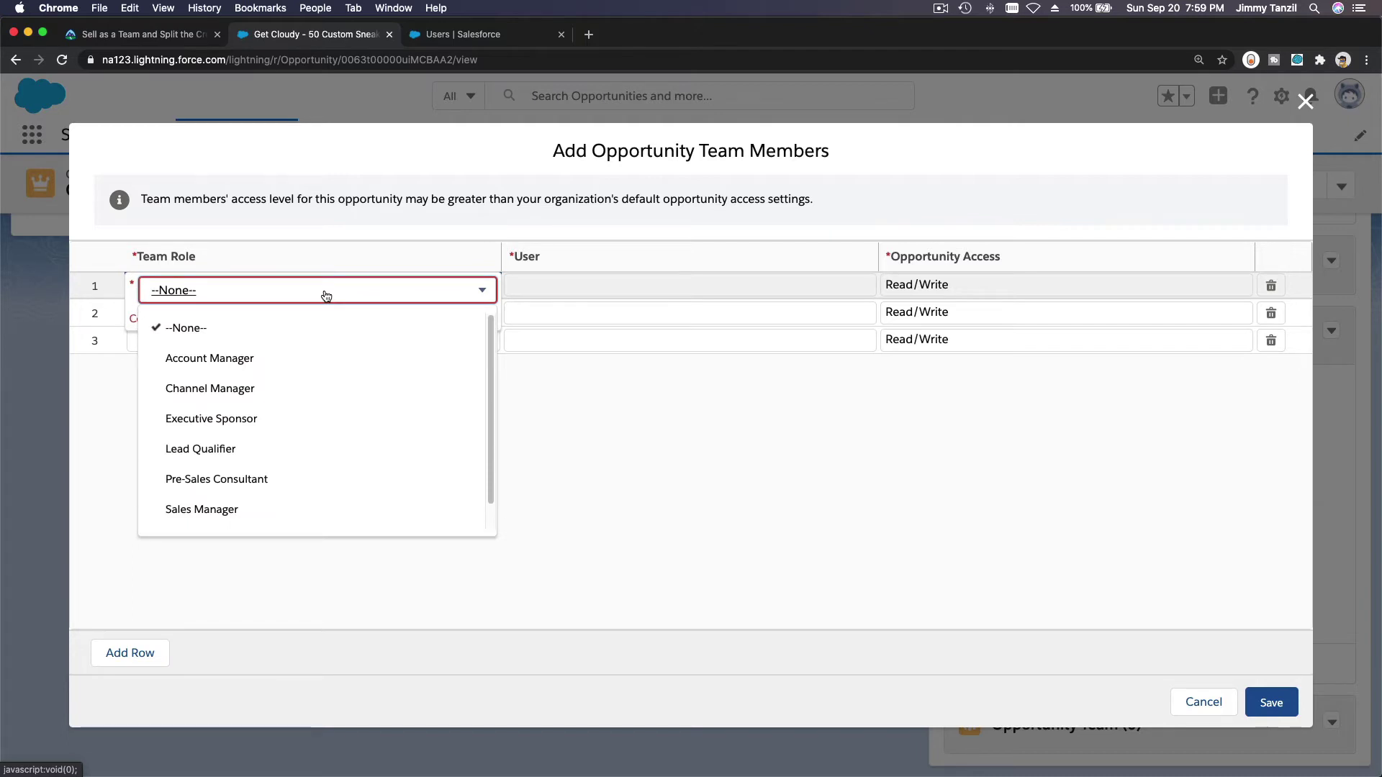
click(331, 511)
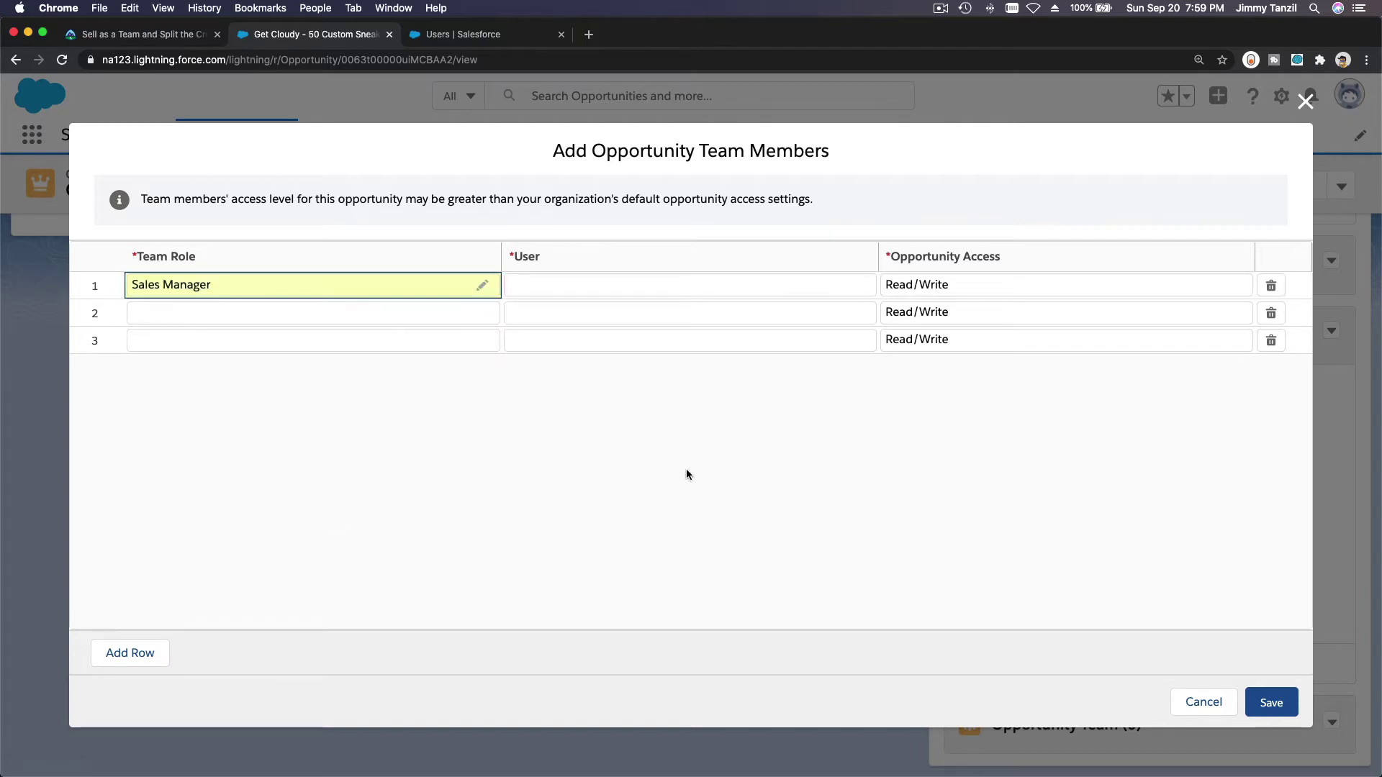
click(642, 284)
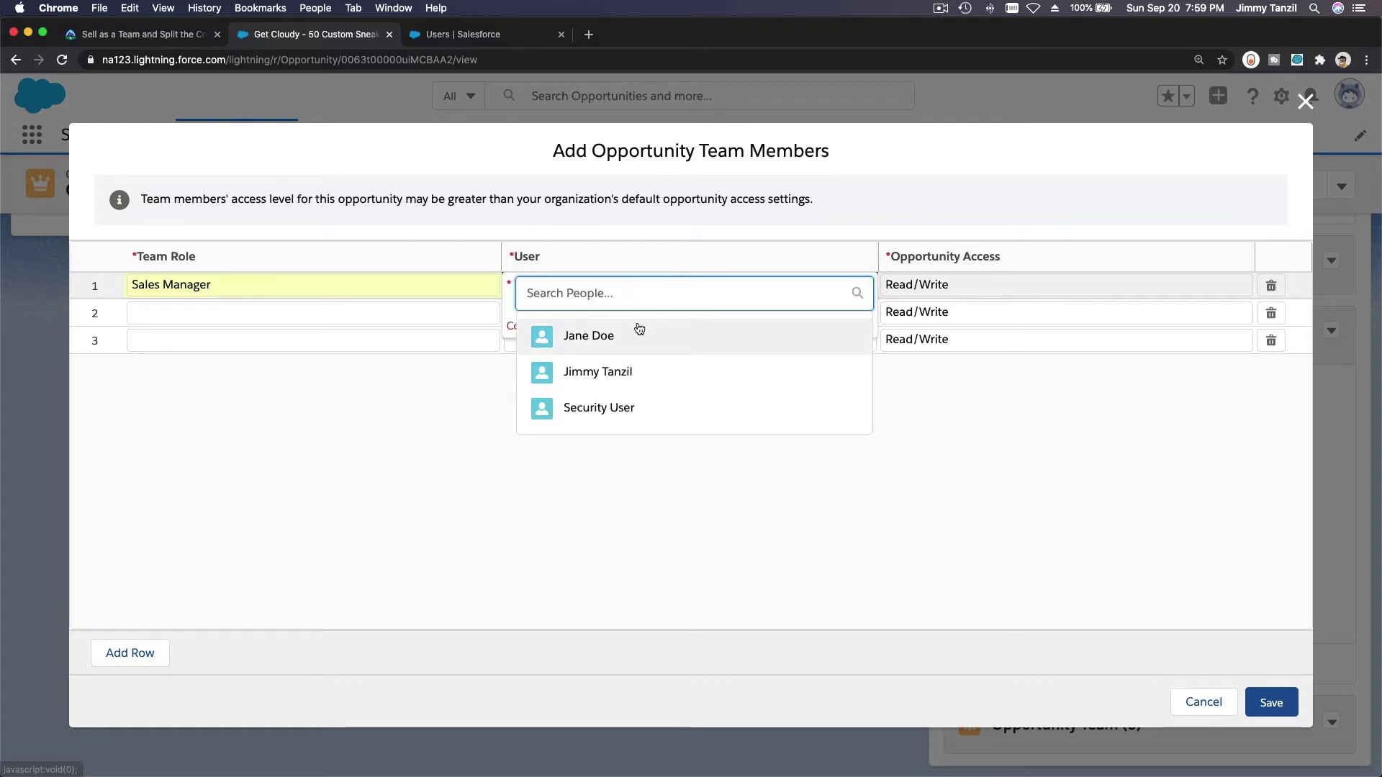
click(639, 333)
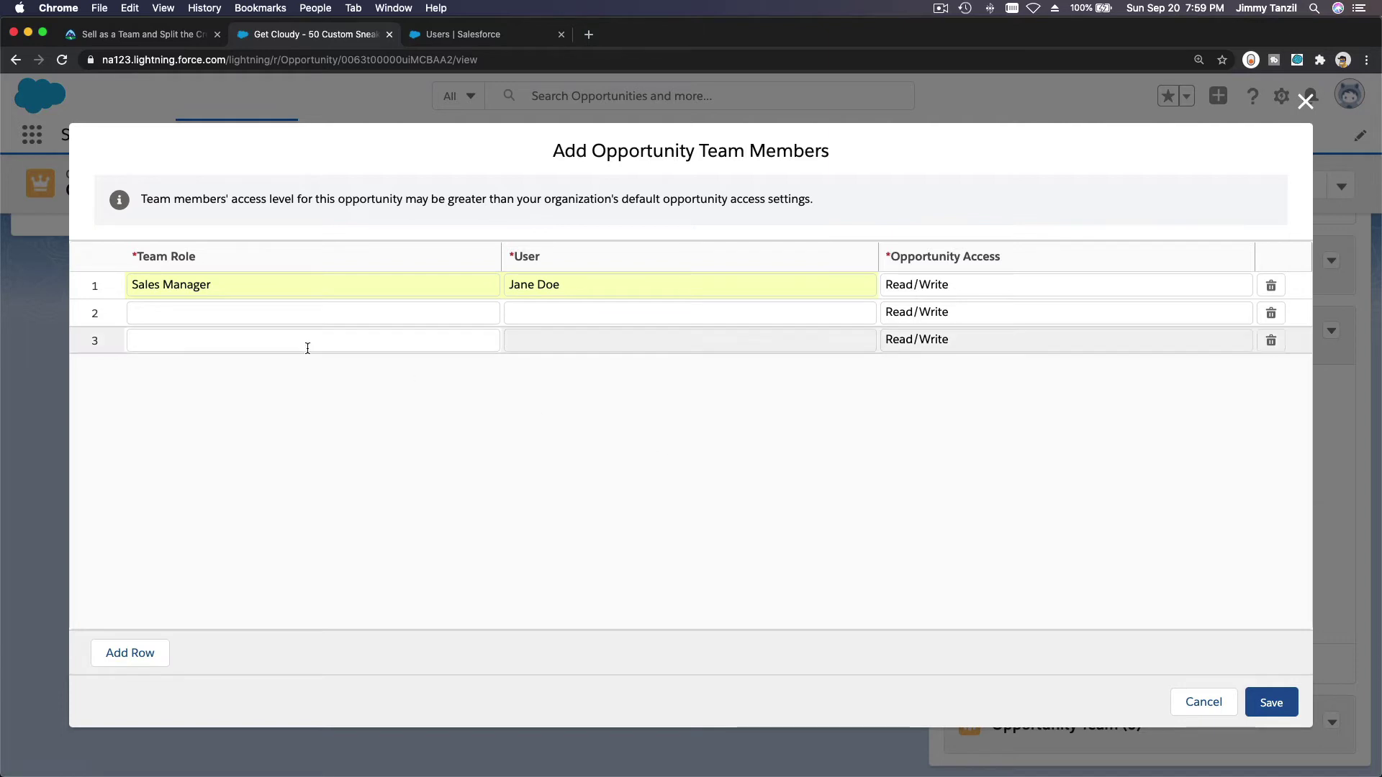
Add the opportunity owner as Account Manager in row 2 and save both members
click(293, 316)
click(293, 326)
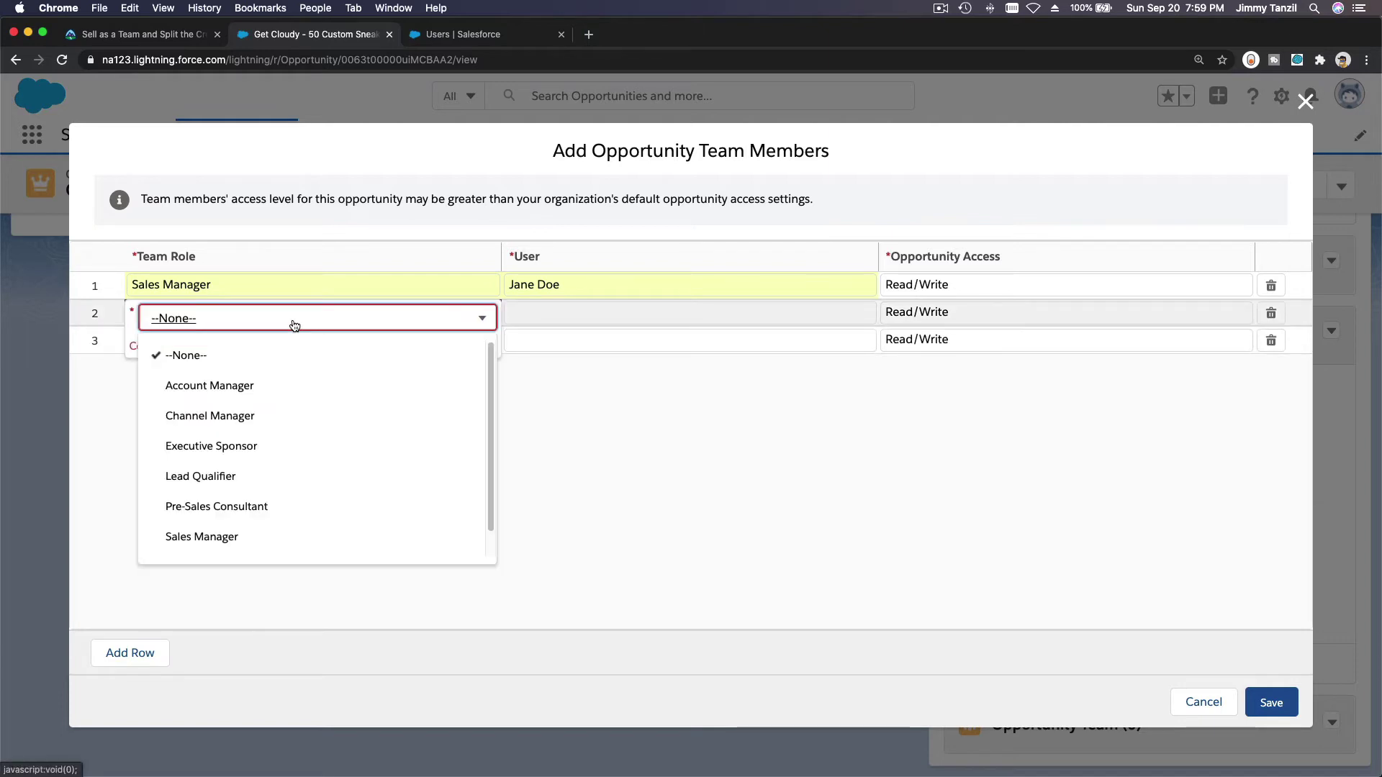
click(293, 386)
click(586, 313)
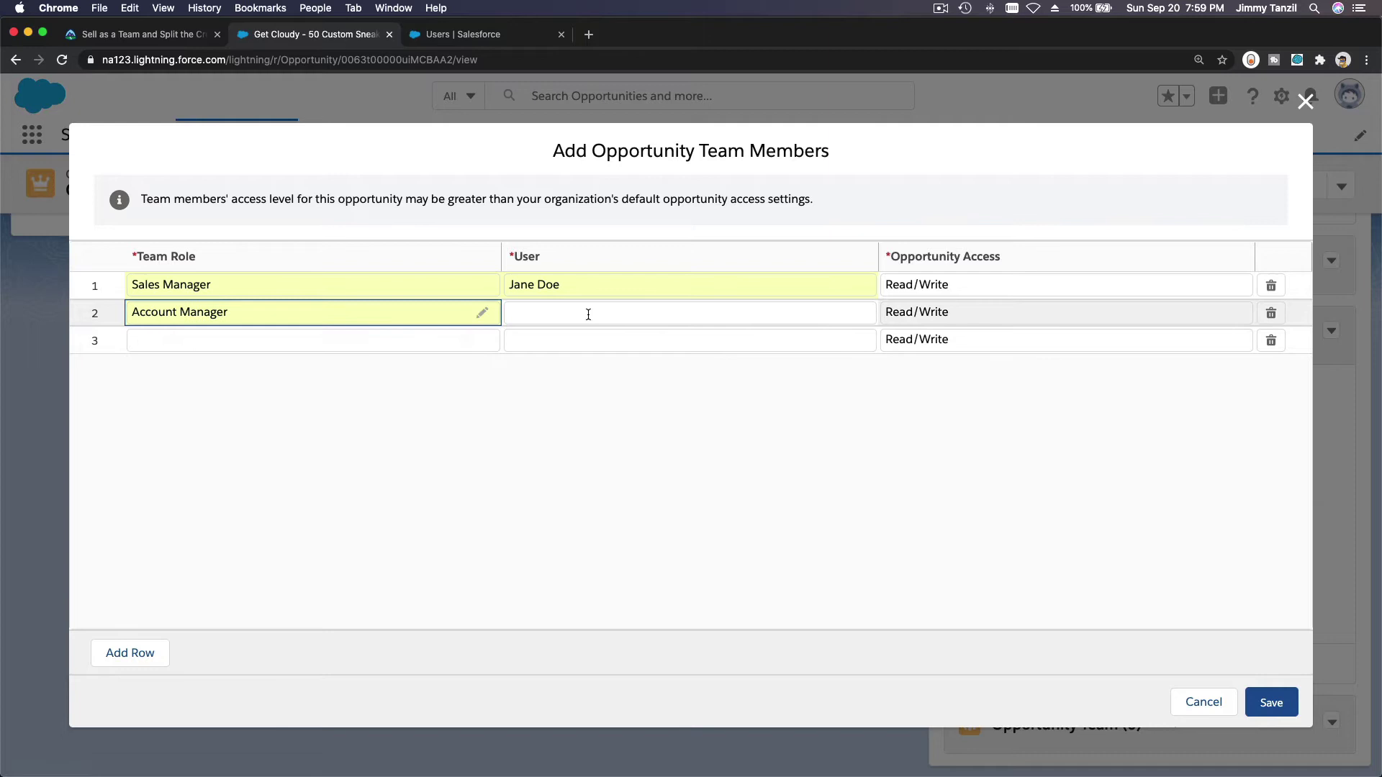
click(600, 398)
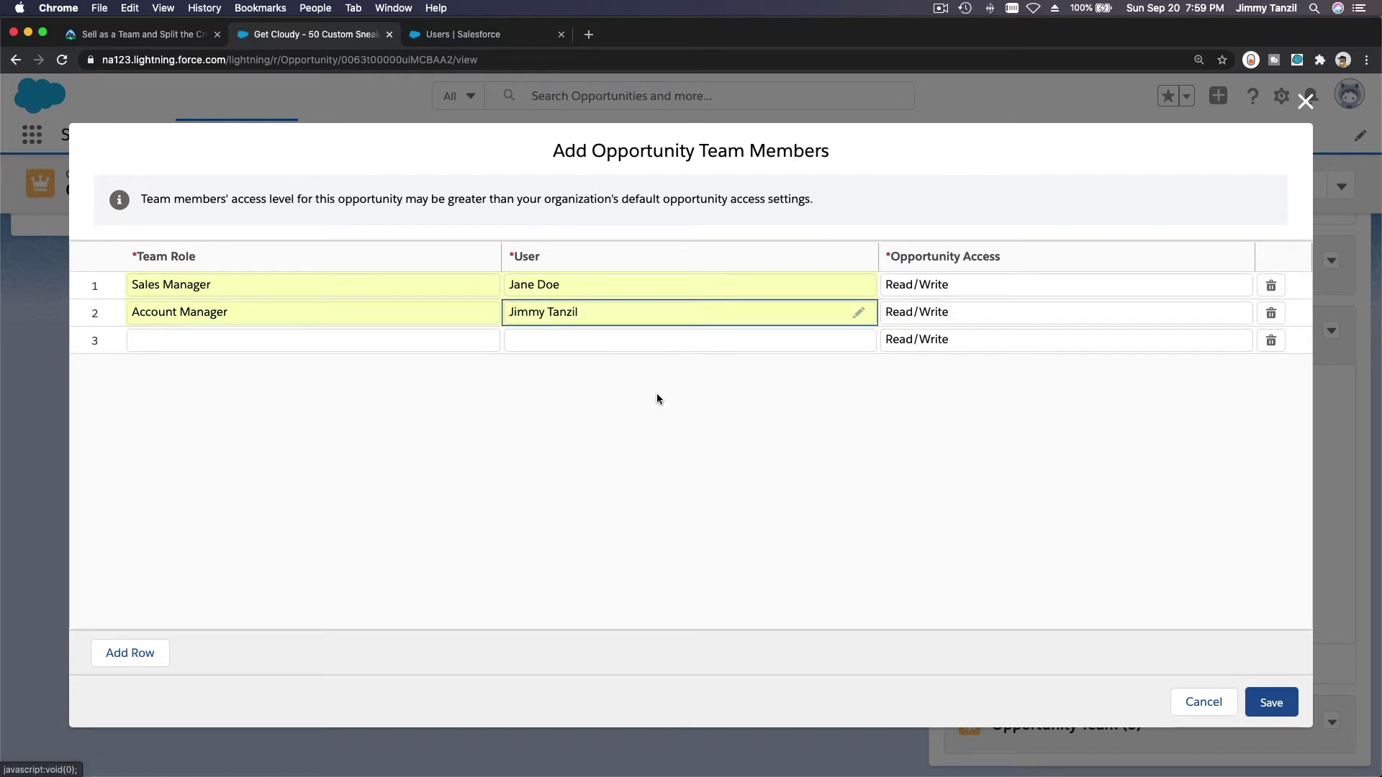
click(810, 425)
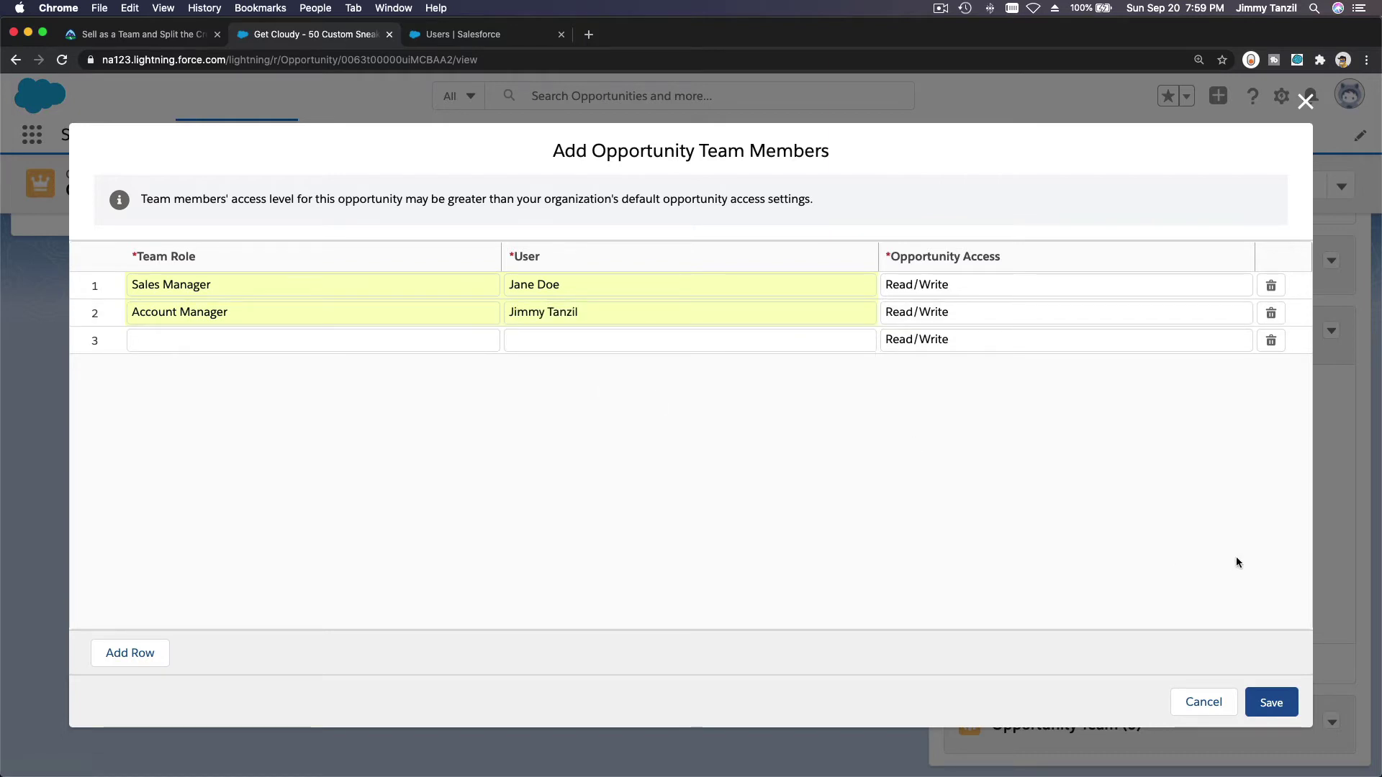
click(1256, 693)
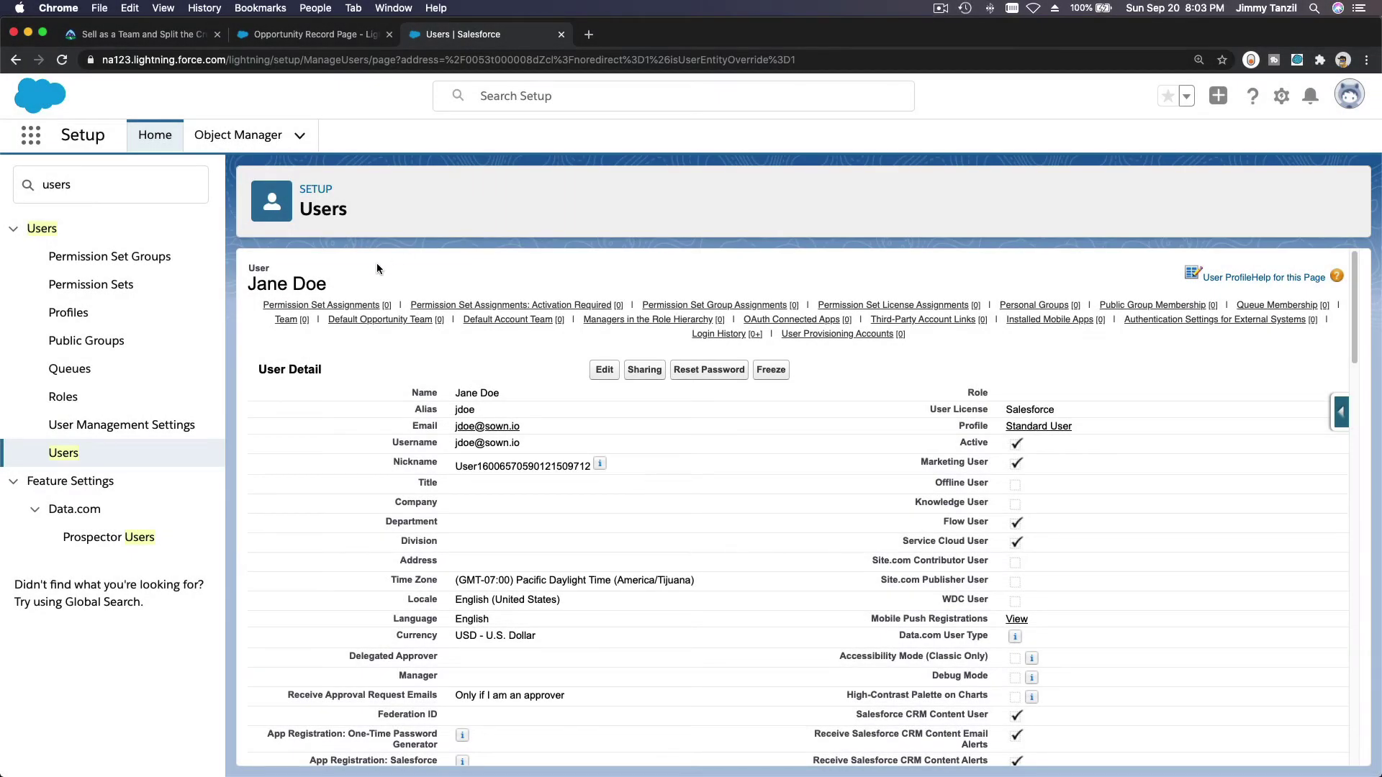
Search Setup for 'Split' and go to Opportunity Splits Settings
click(154, 184)
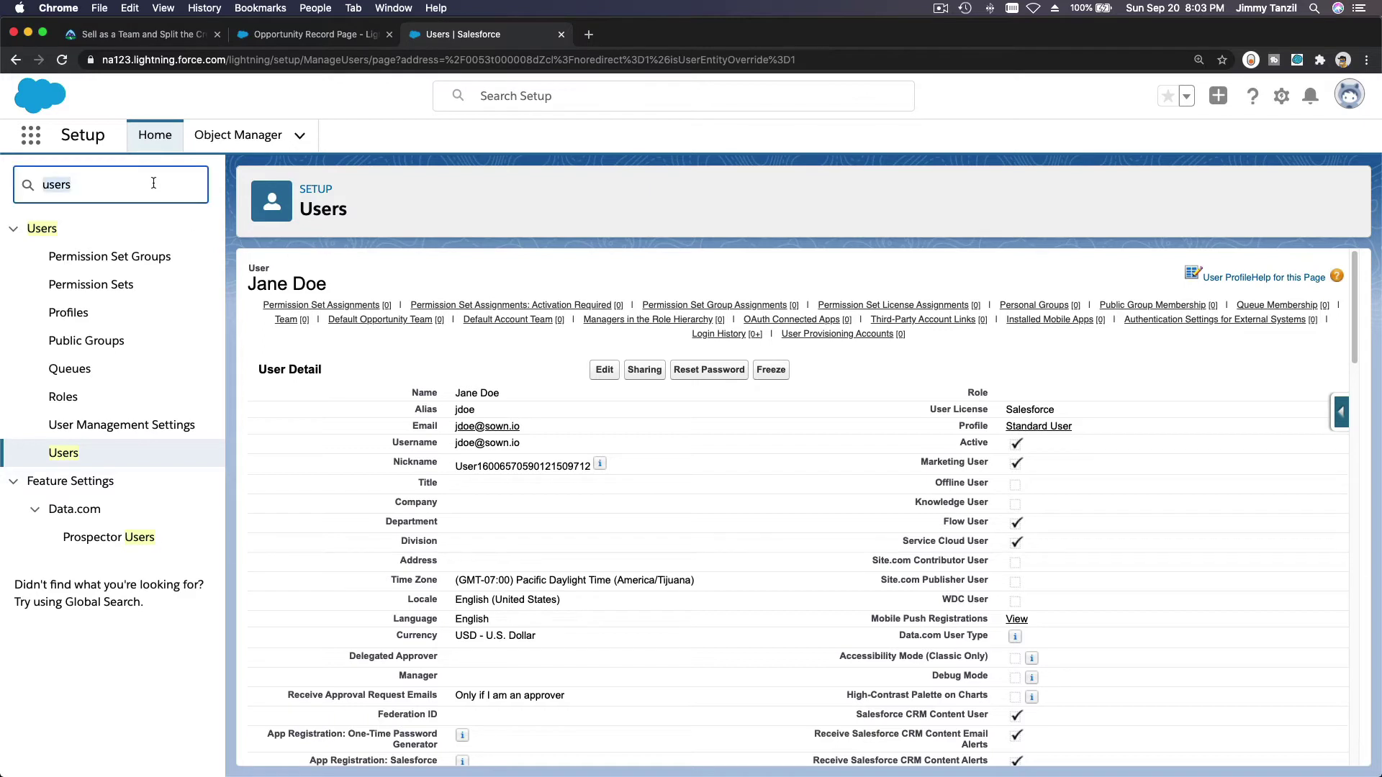
text(Spl)
text(it)
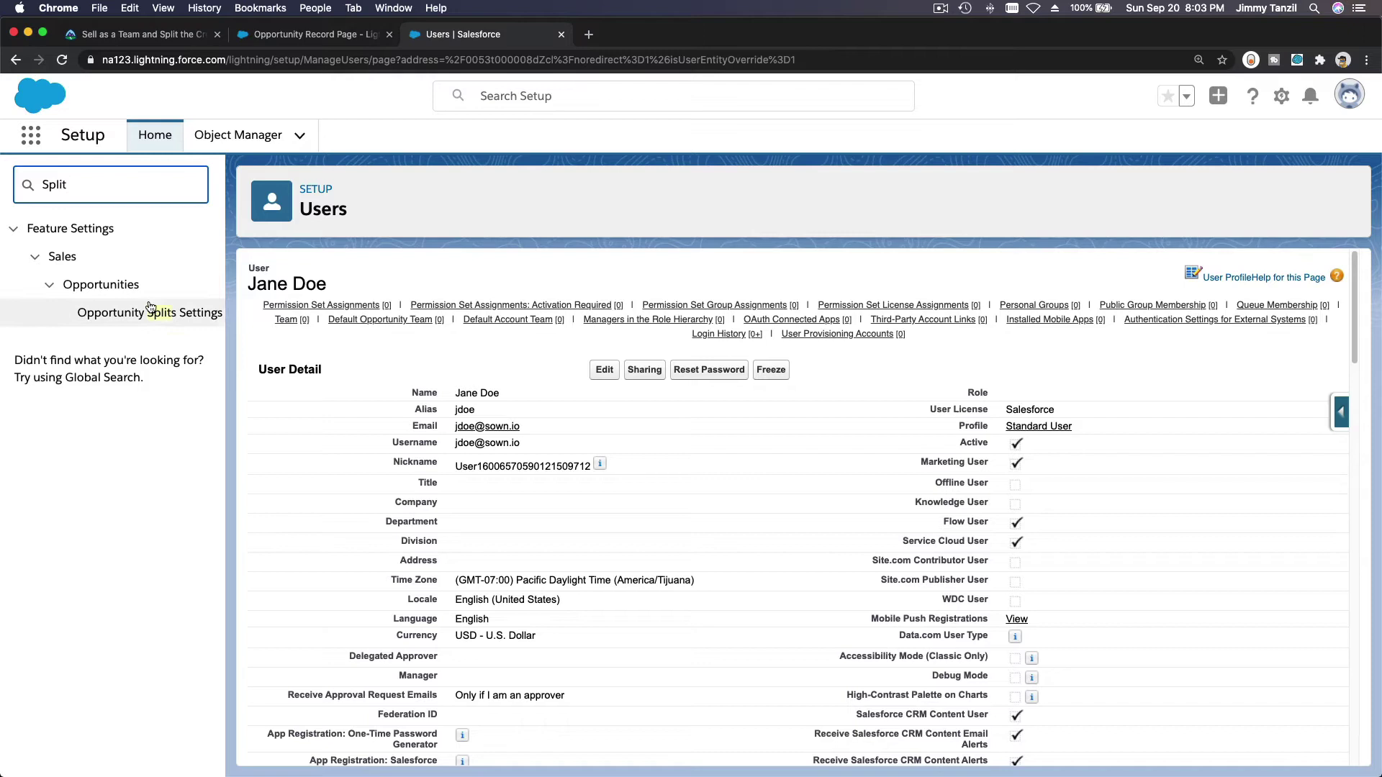
click(150, 314)
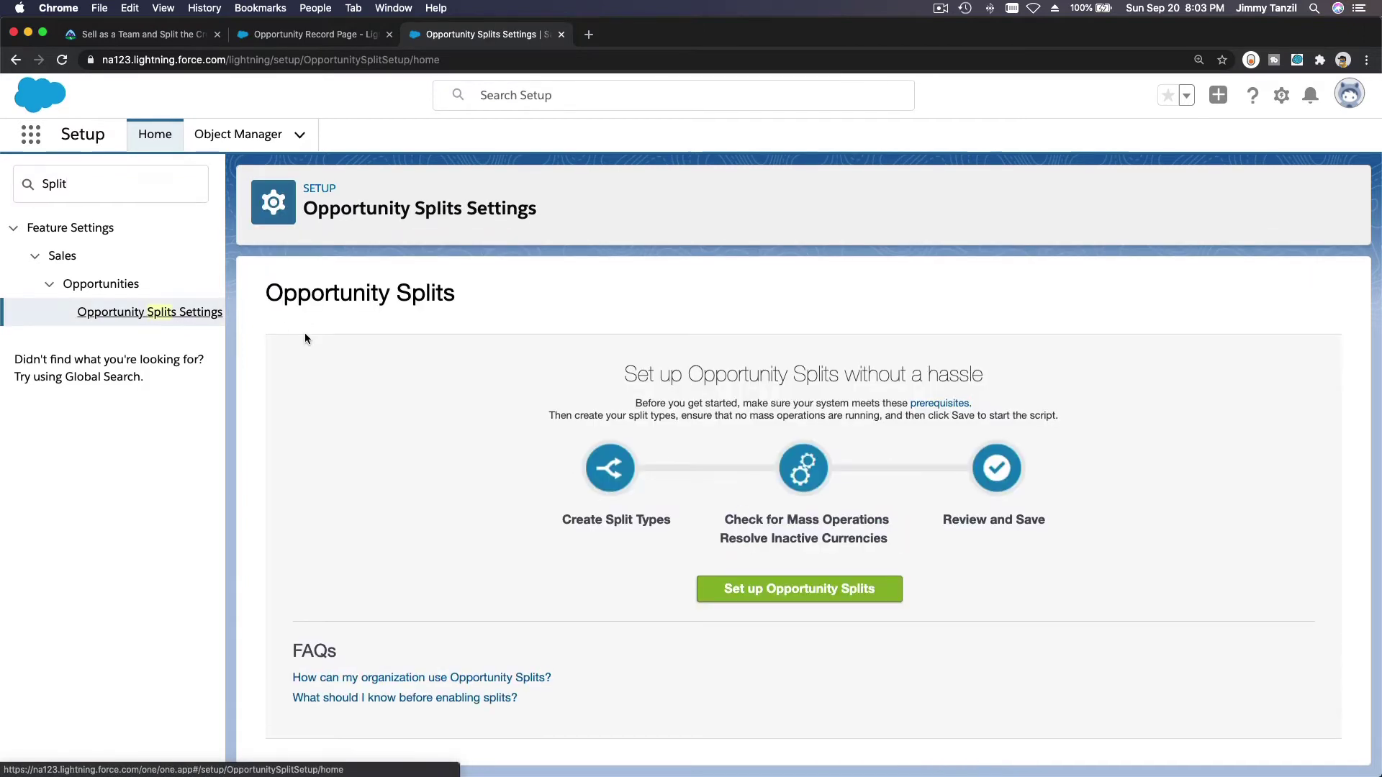
Set up Opportunity Splits, keeping the Revenue and Overlay split types, and confirm enabling
click(789, 601)
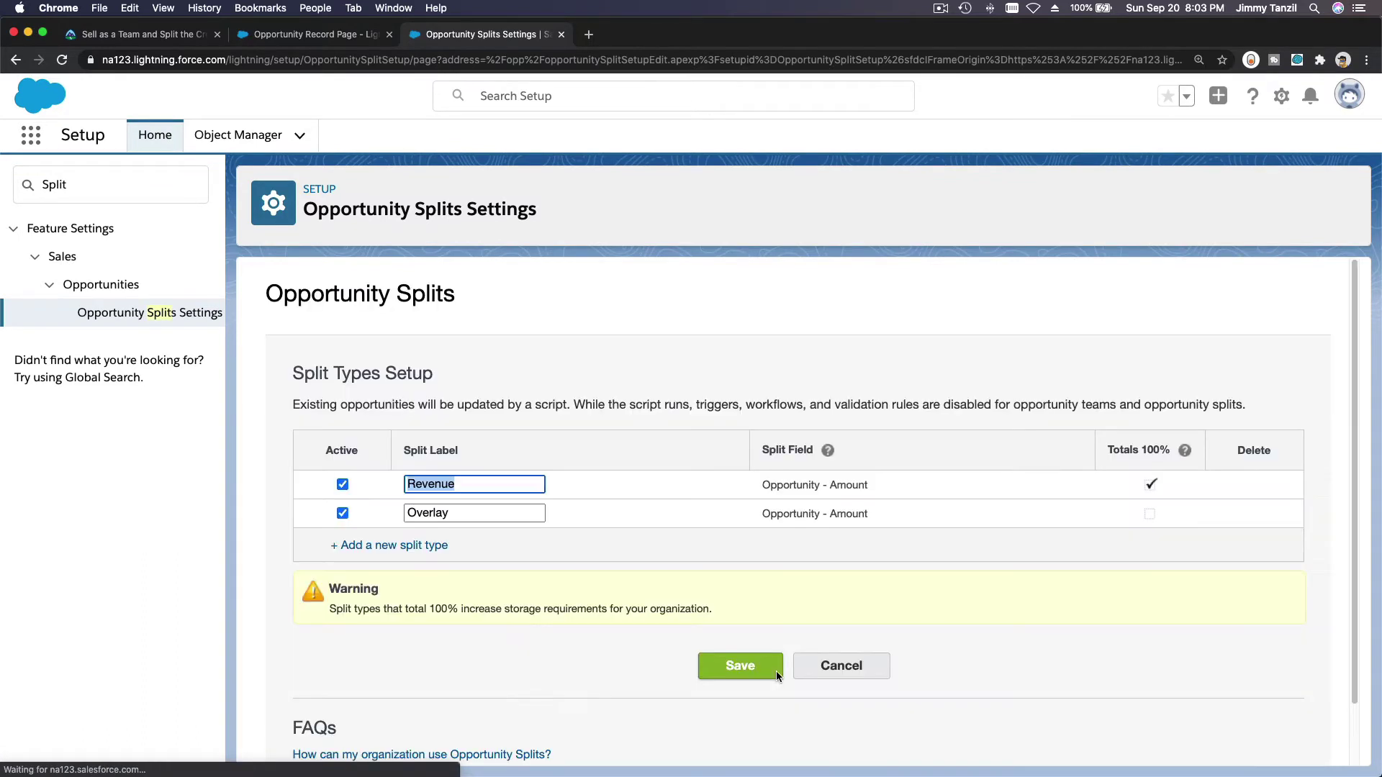
click(685, 377)
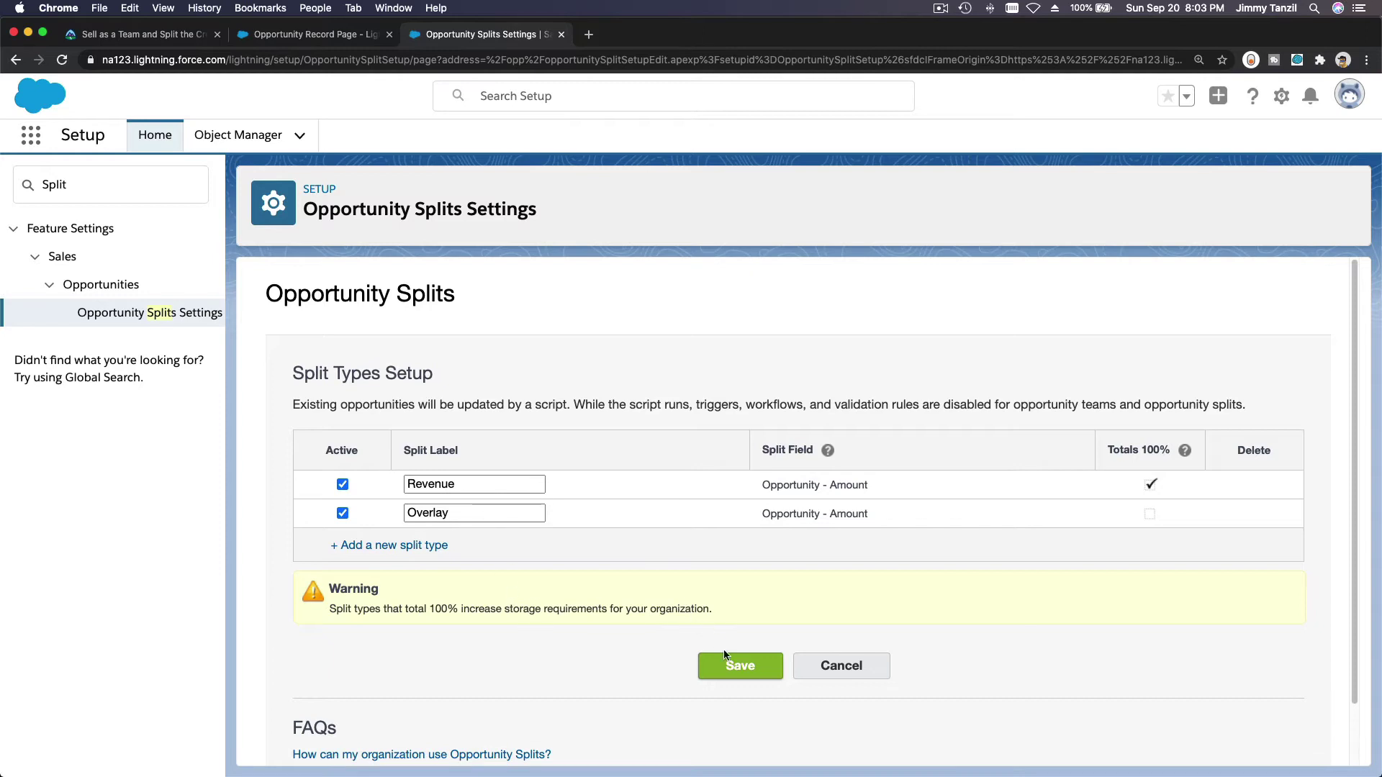
click(743, 669)
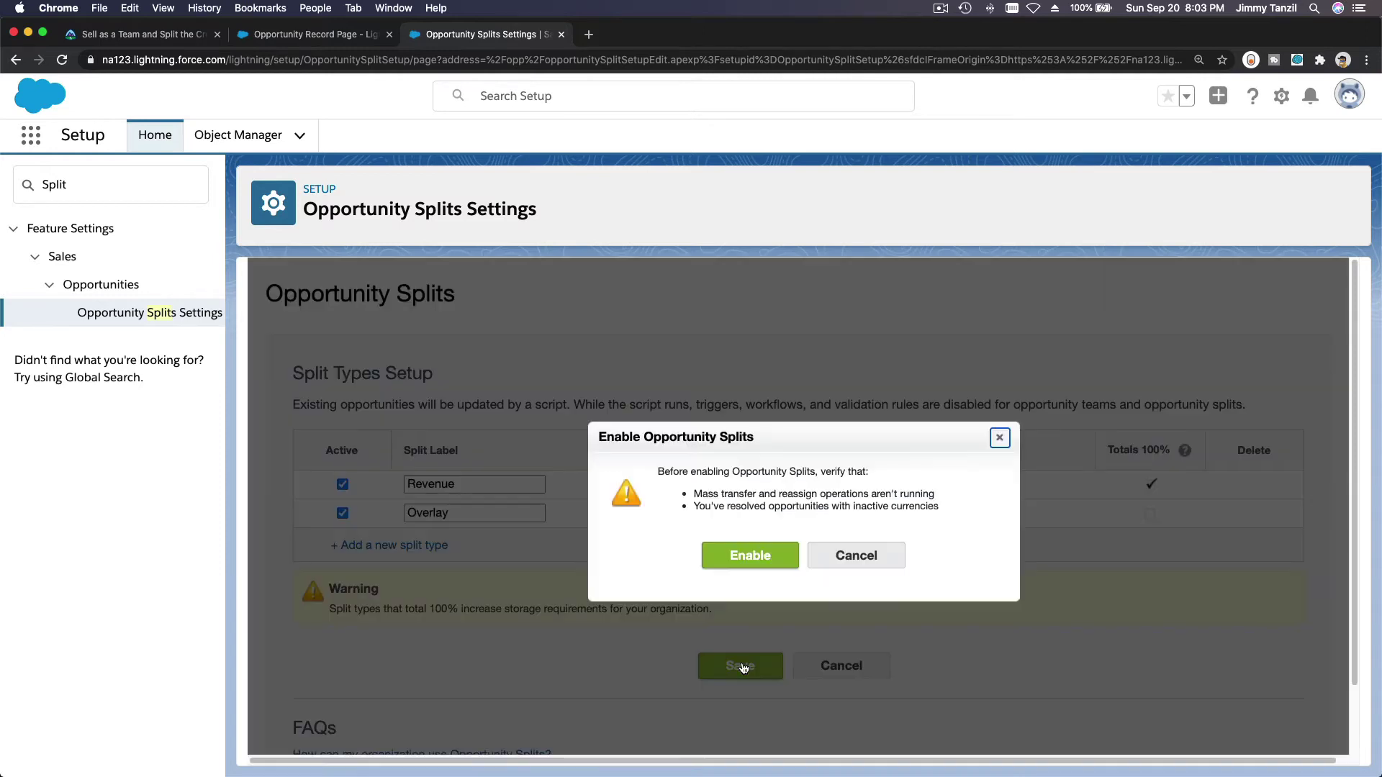
click(751, 555)
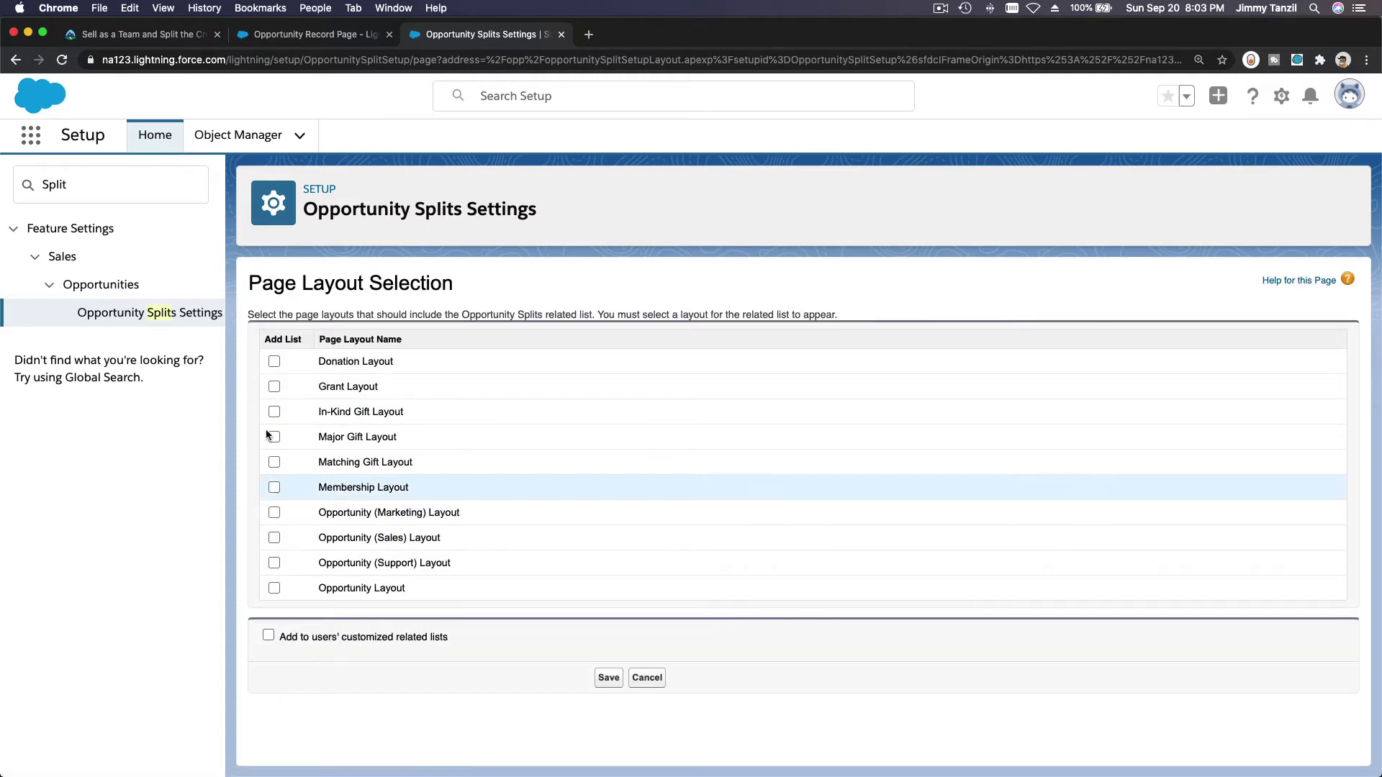
Add the splits list to all opportunity layouts and users' customized related lists, and save
click(274, 362)
click(273, 386)
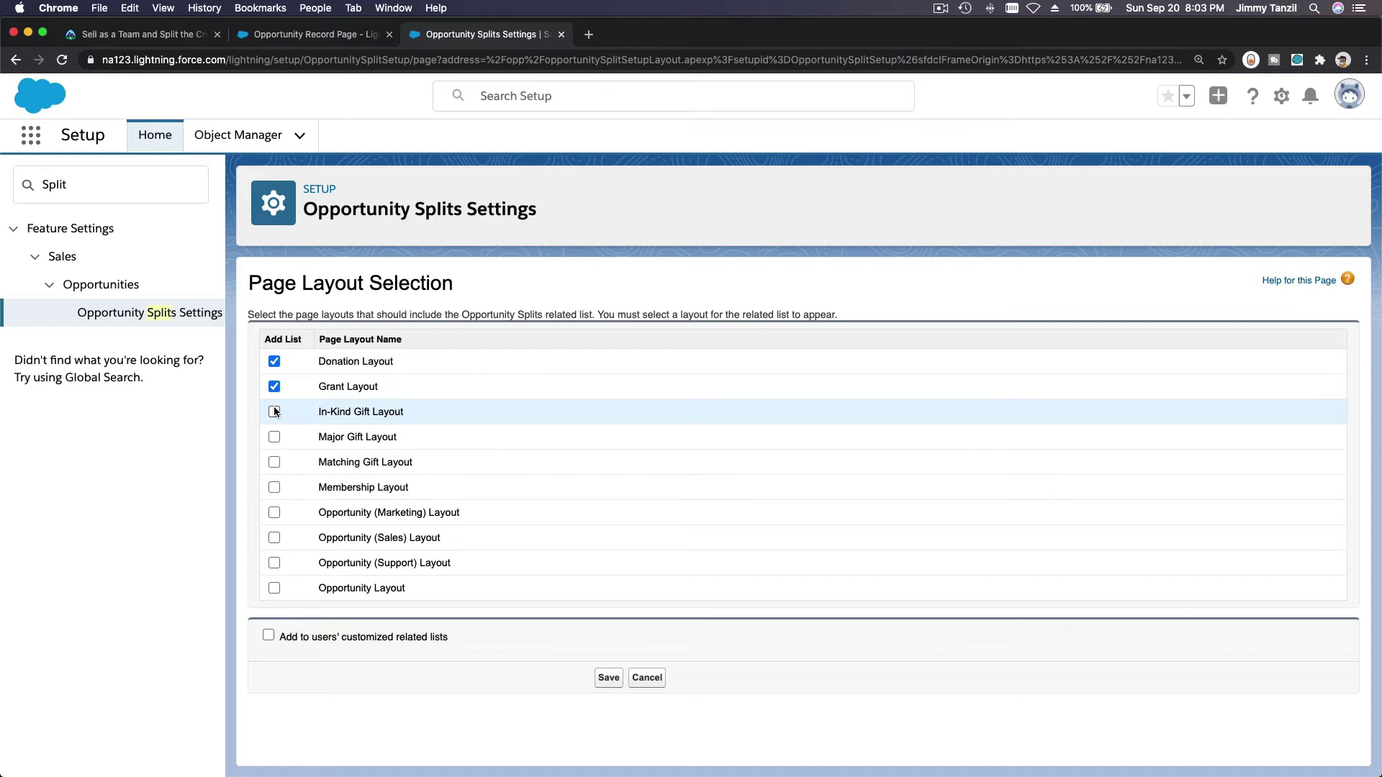
click(273, 411)
click(274, 463)
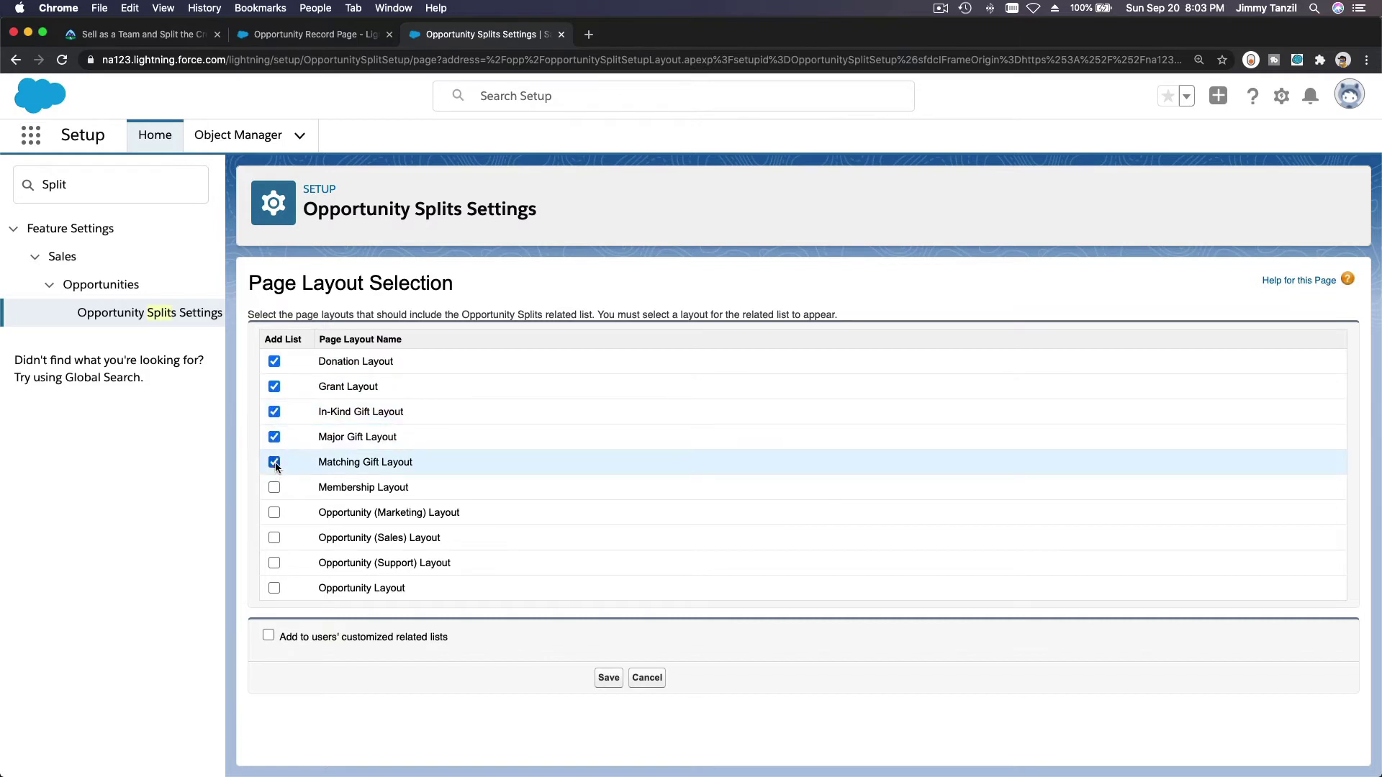
click(274, 488)
click(274, 513)
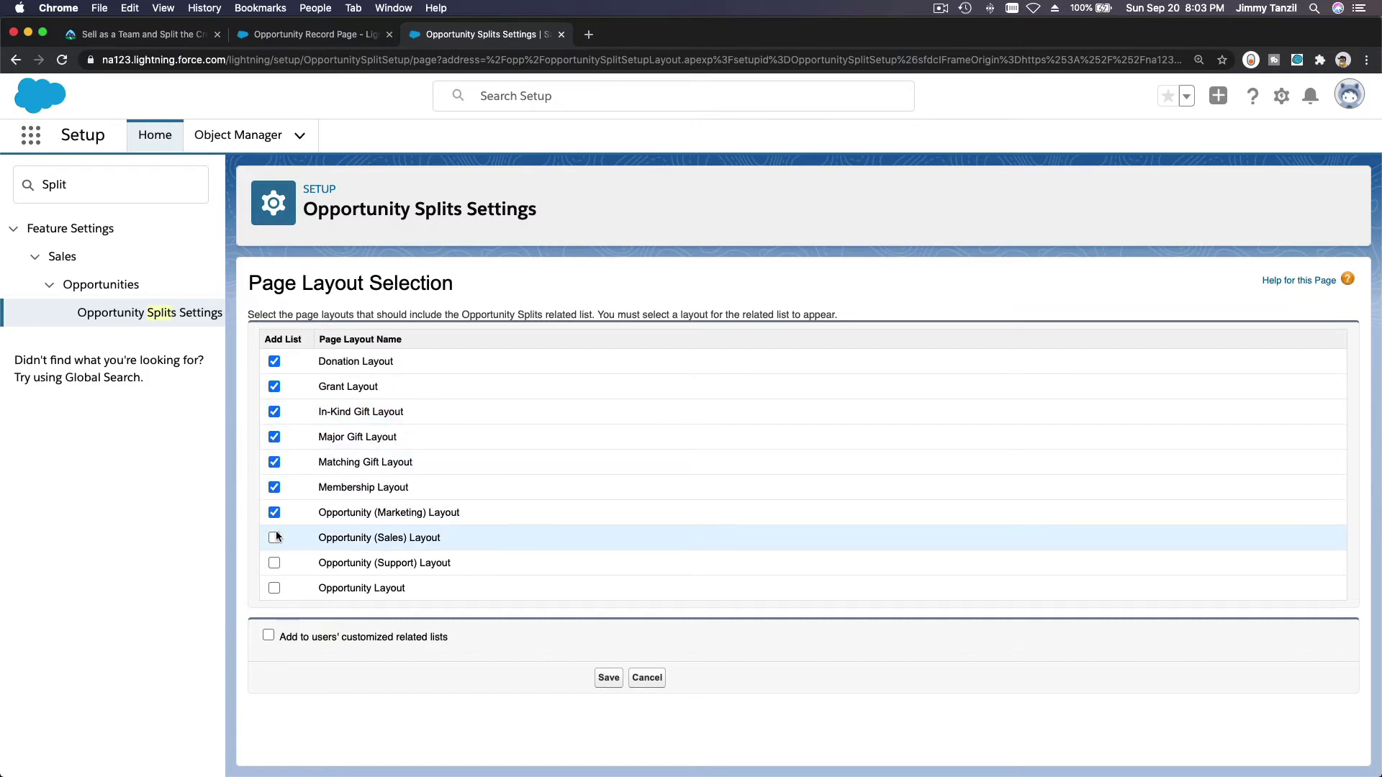
click(274, 563)
click(275, 588)
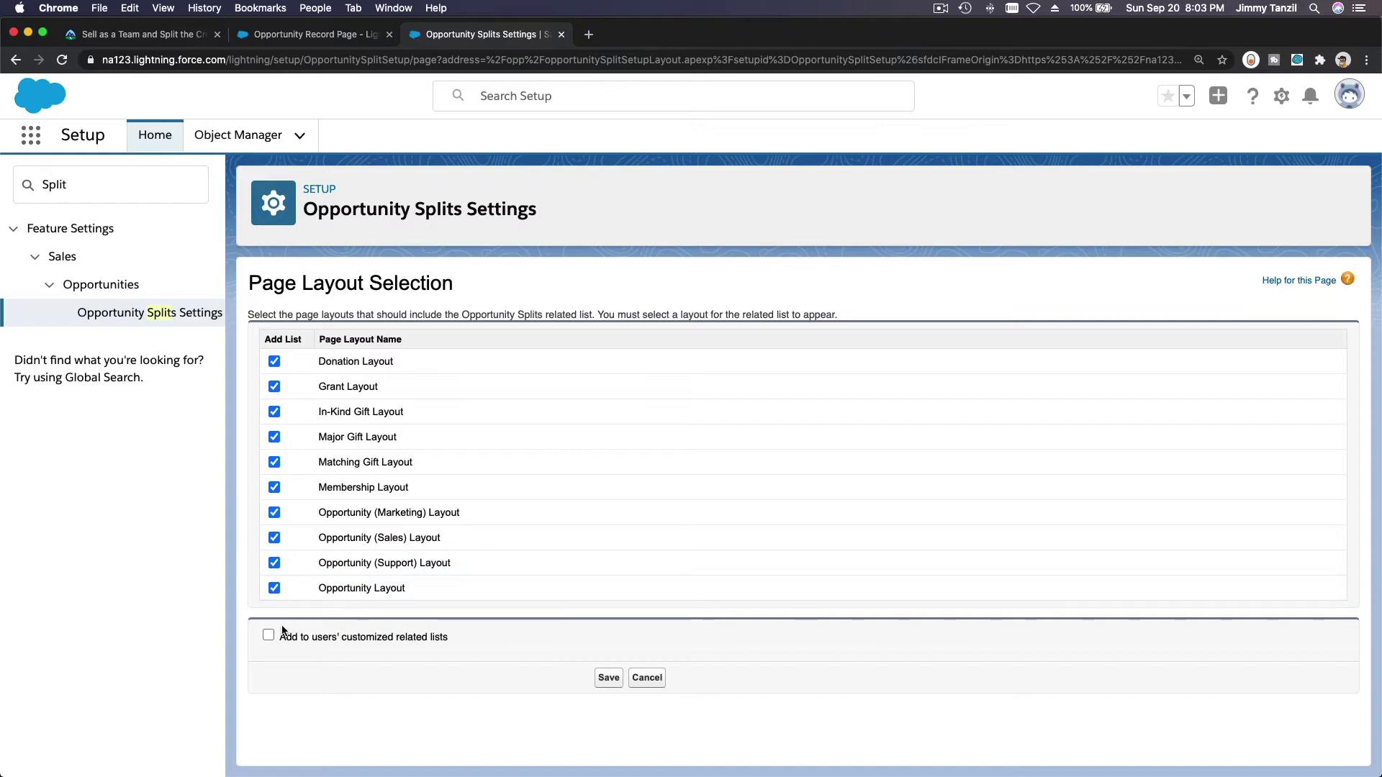
click(267, 637)
click(609, 677)
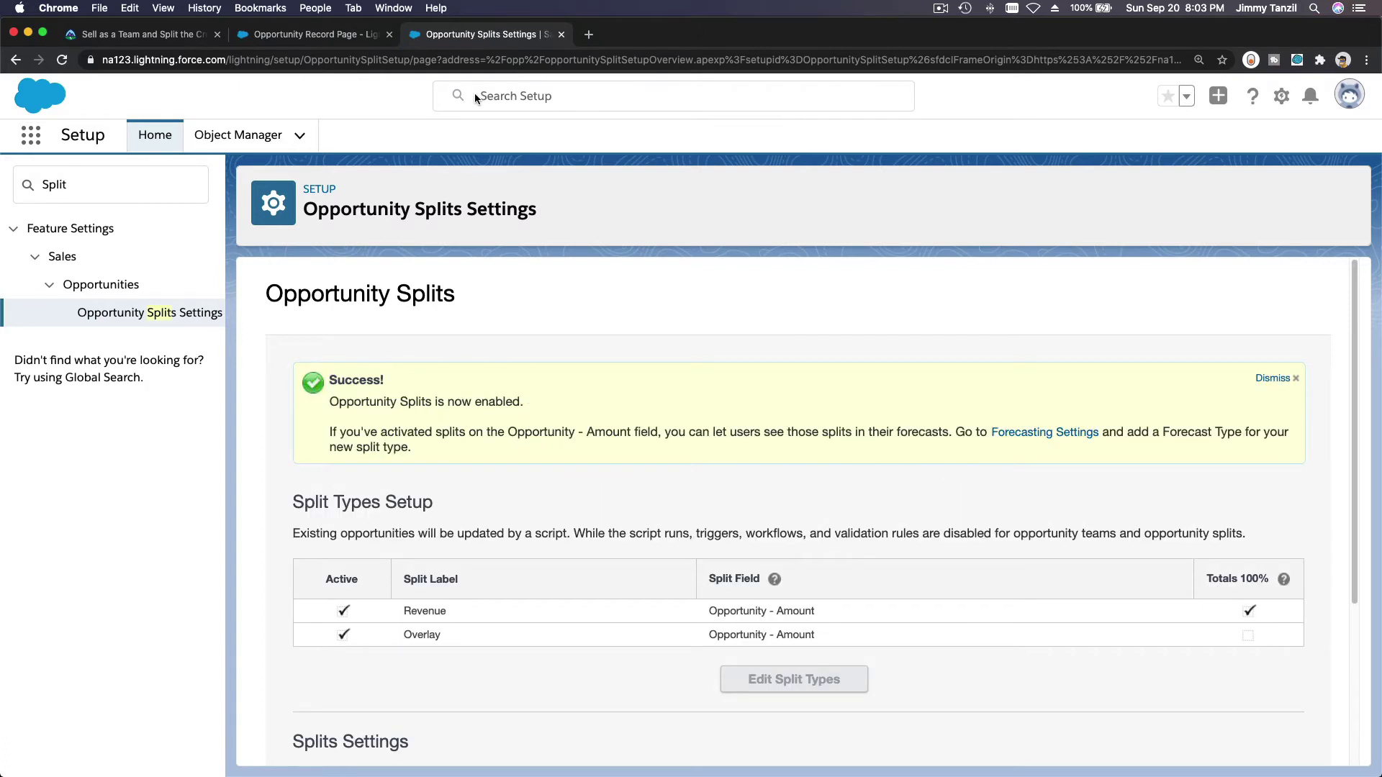
Go back to the Get Cloudy opportunity and expand the Opportunity Splits list's actions
click(324, 35)
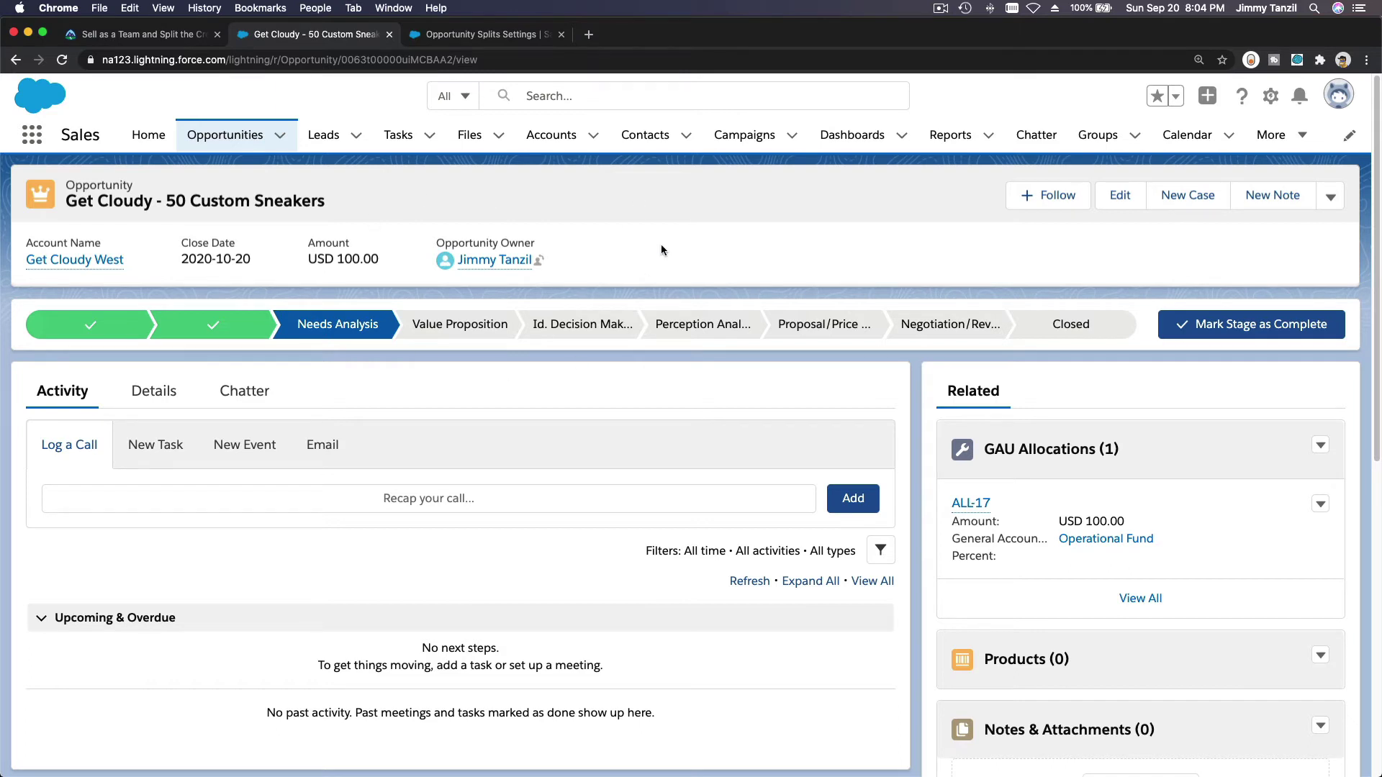
scroll(729, 246, down, 3)
scroll(729, 246, down, 1)
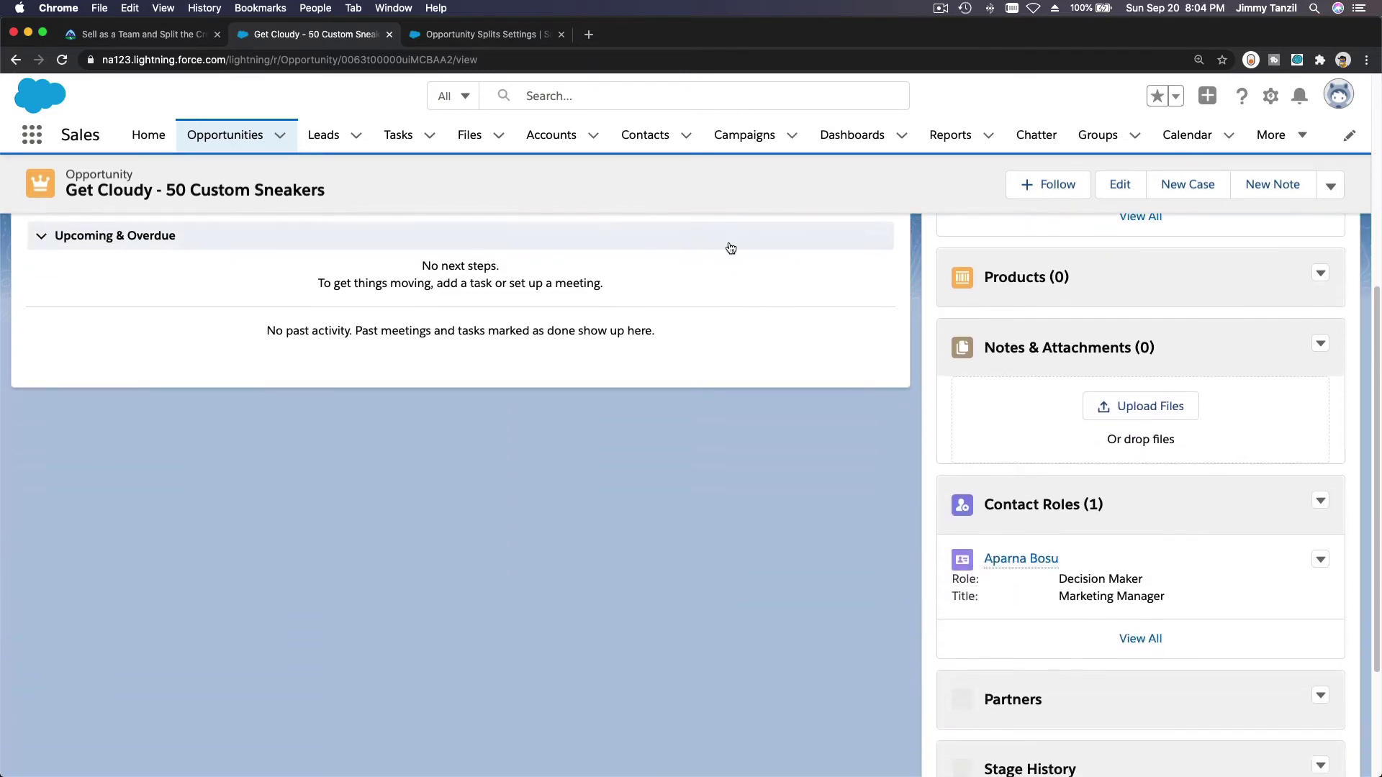
scroll(727, 250, down, 2)
scroll(729, 249, down, 2)
scroll(728, 250, down, 5)
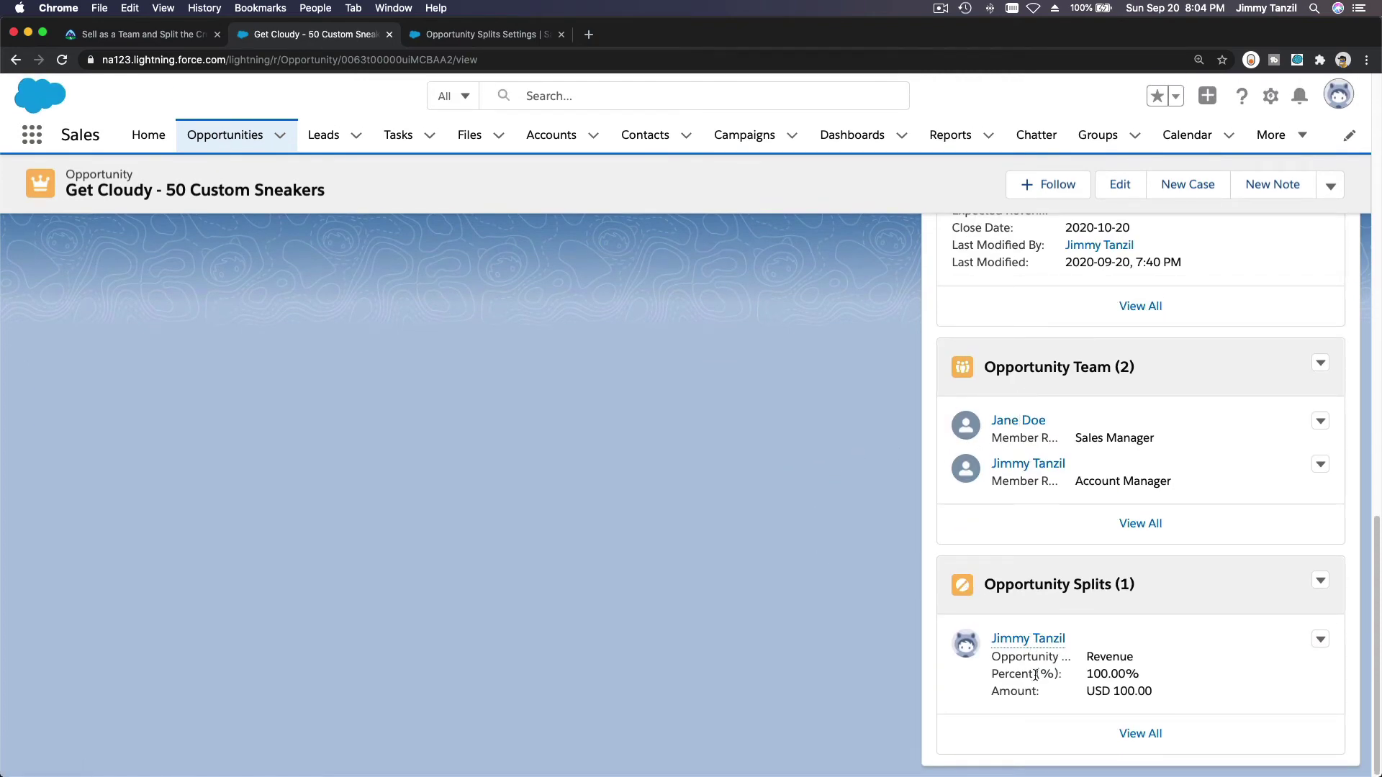
click(1321, 585)
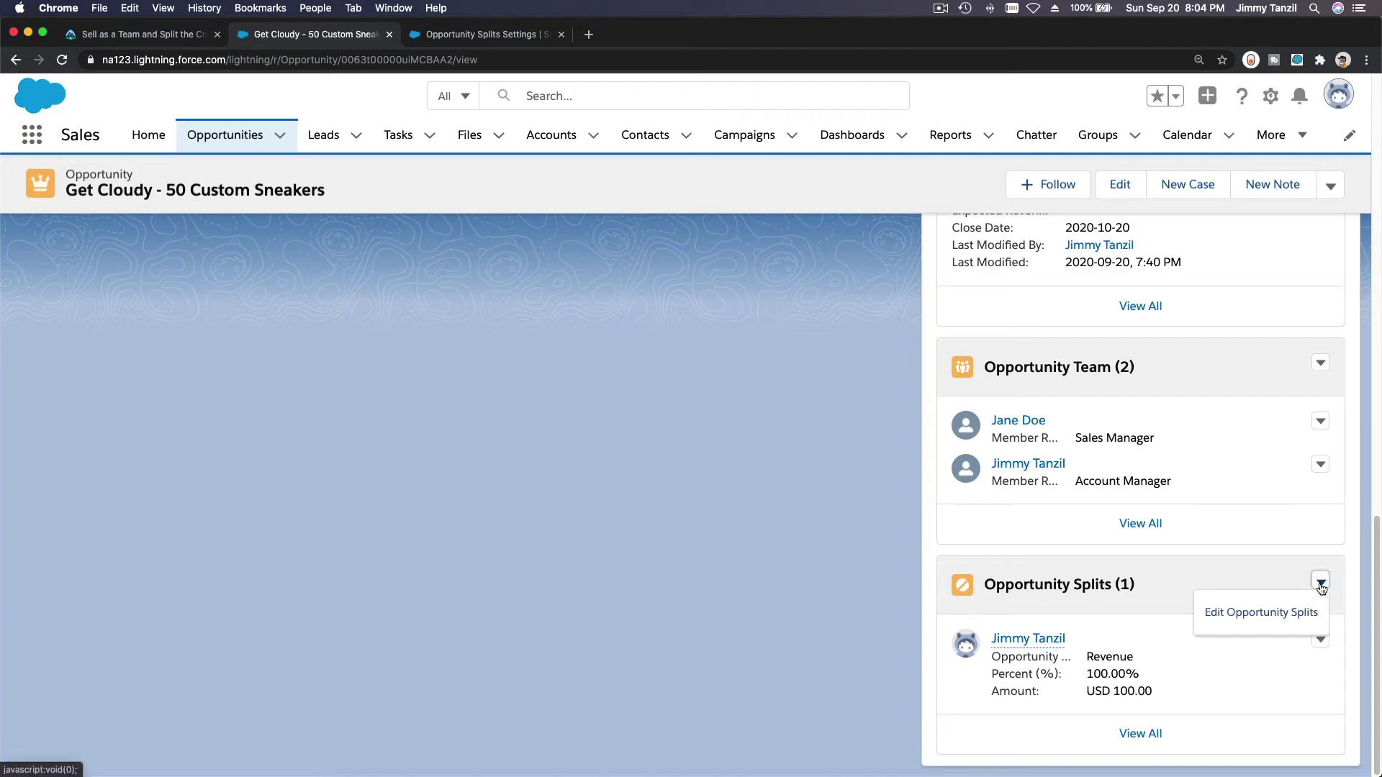
In Edit All Opportunity Splits, add Jane Doe as a second revenue split
click(1292, 612)
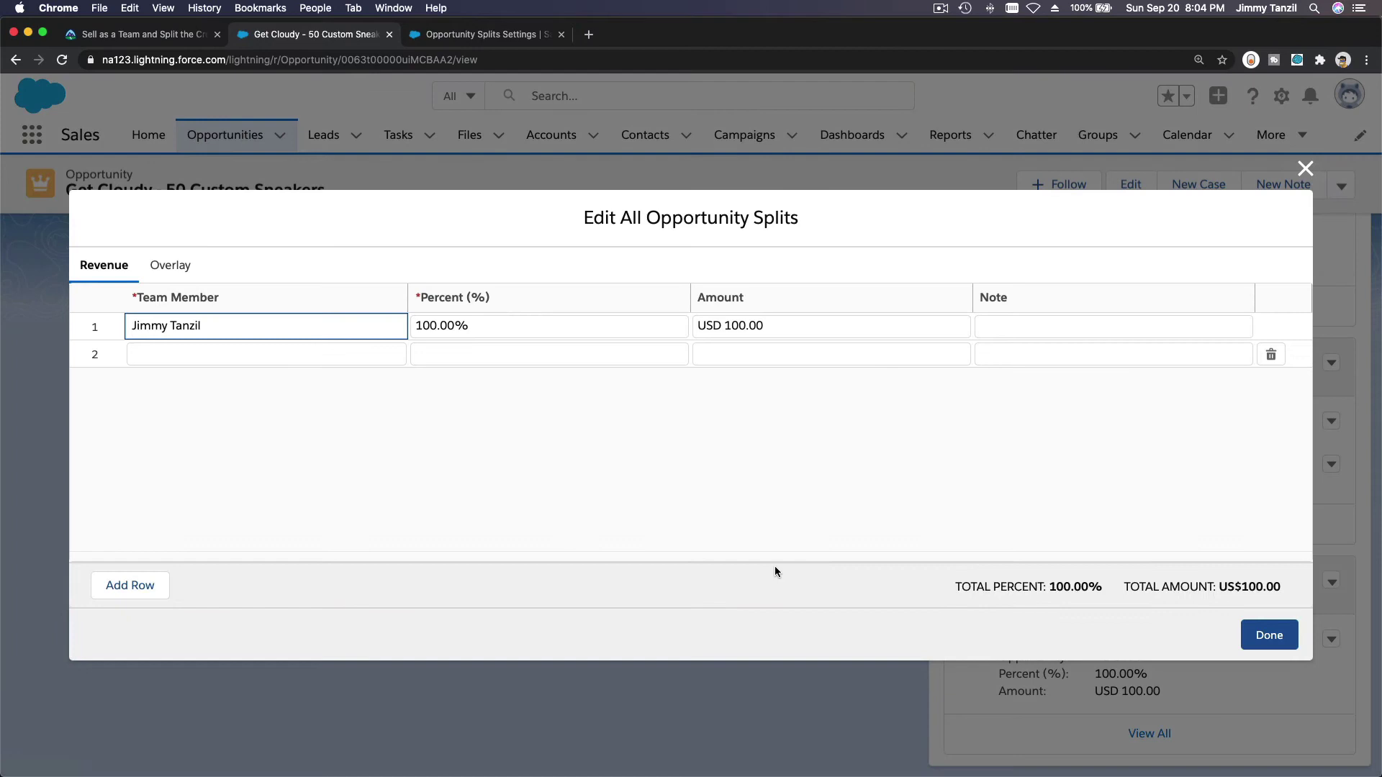
click(301, 342)
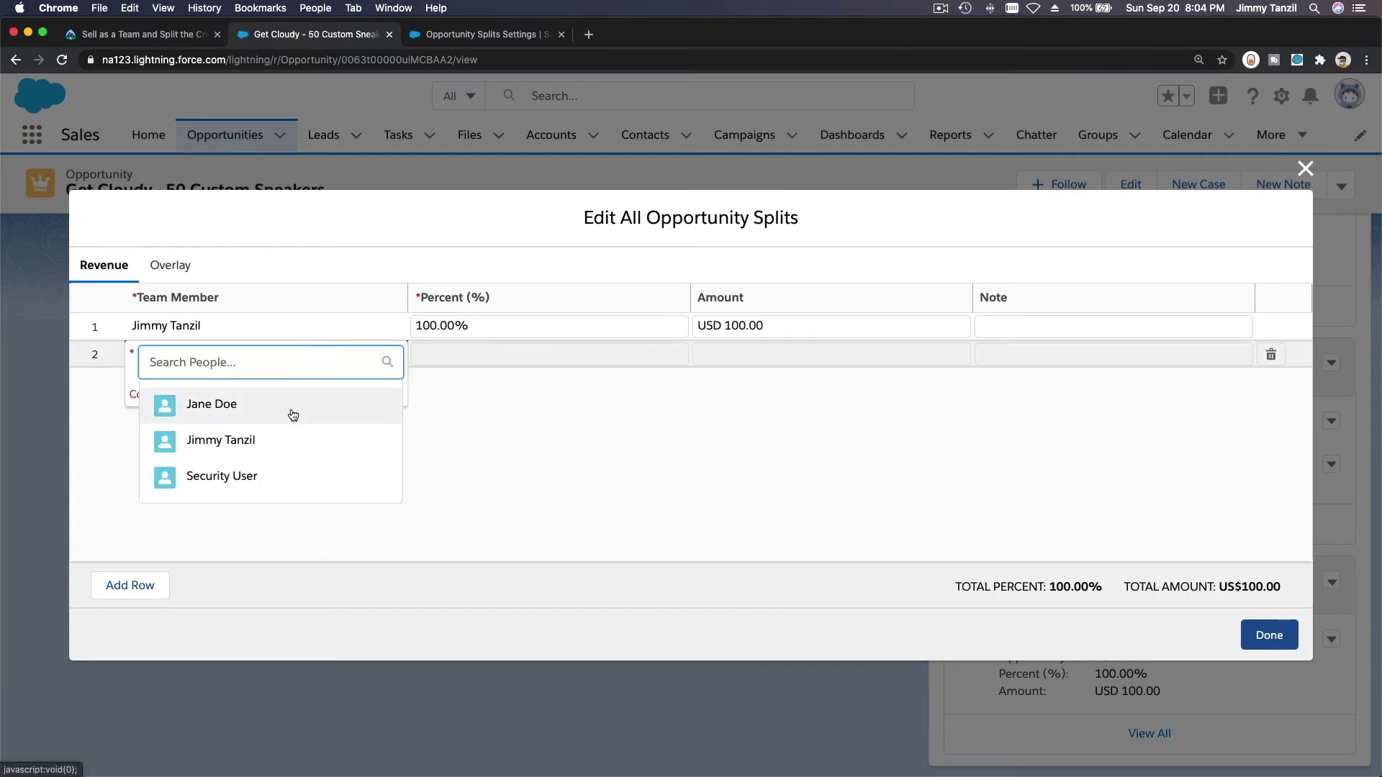
click(289, 411)
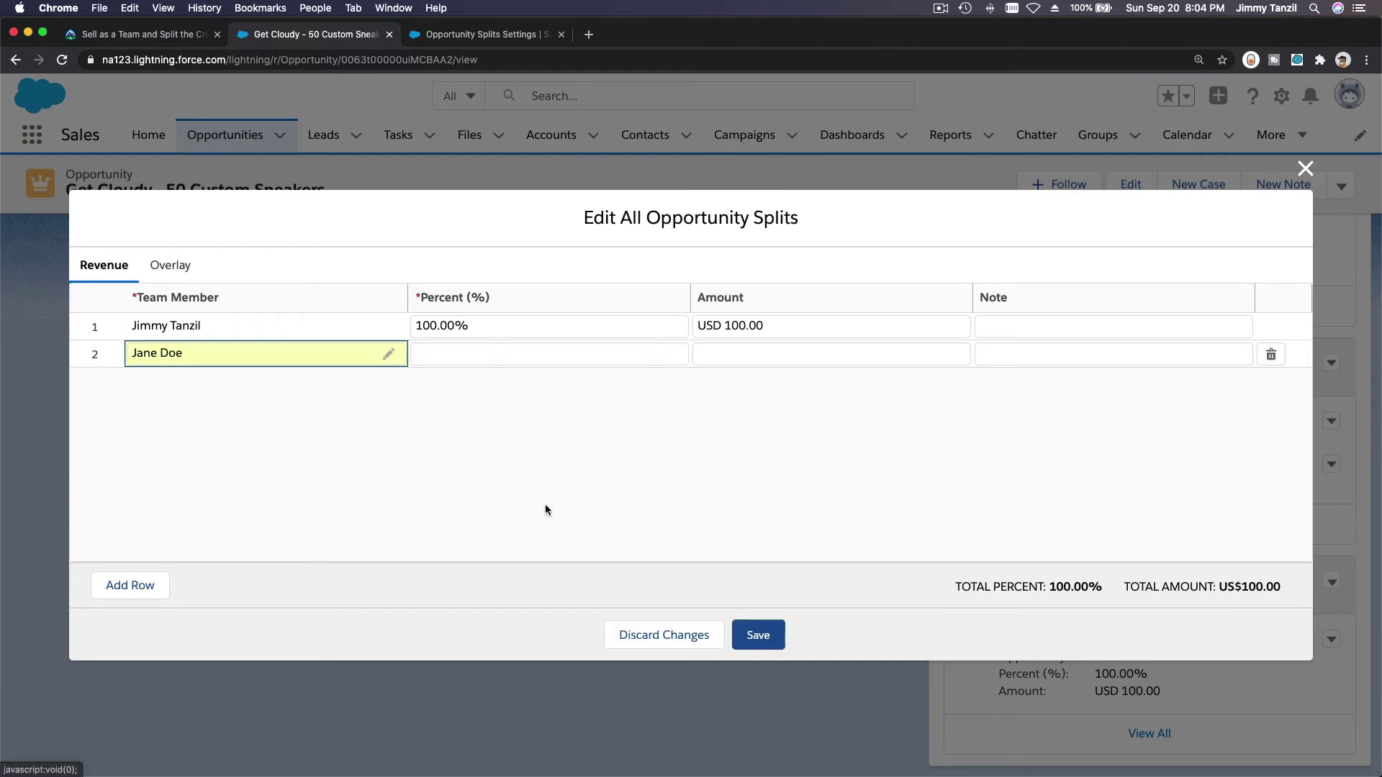
click(524, 359)
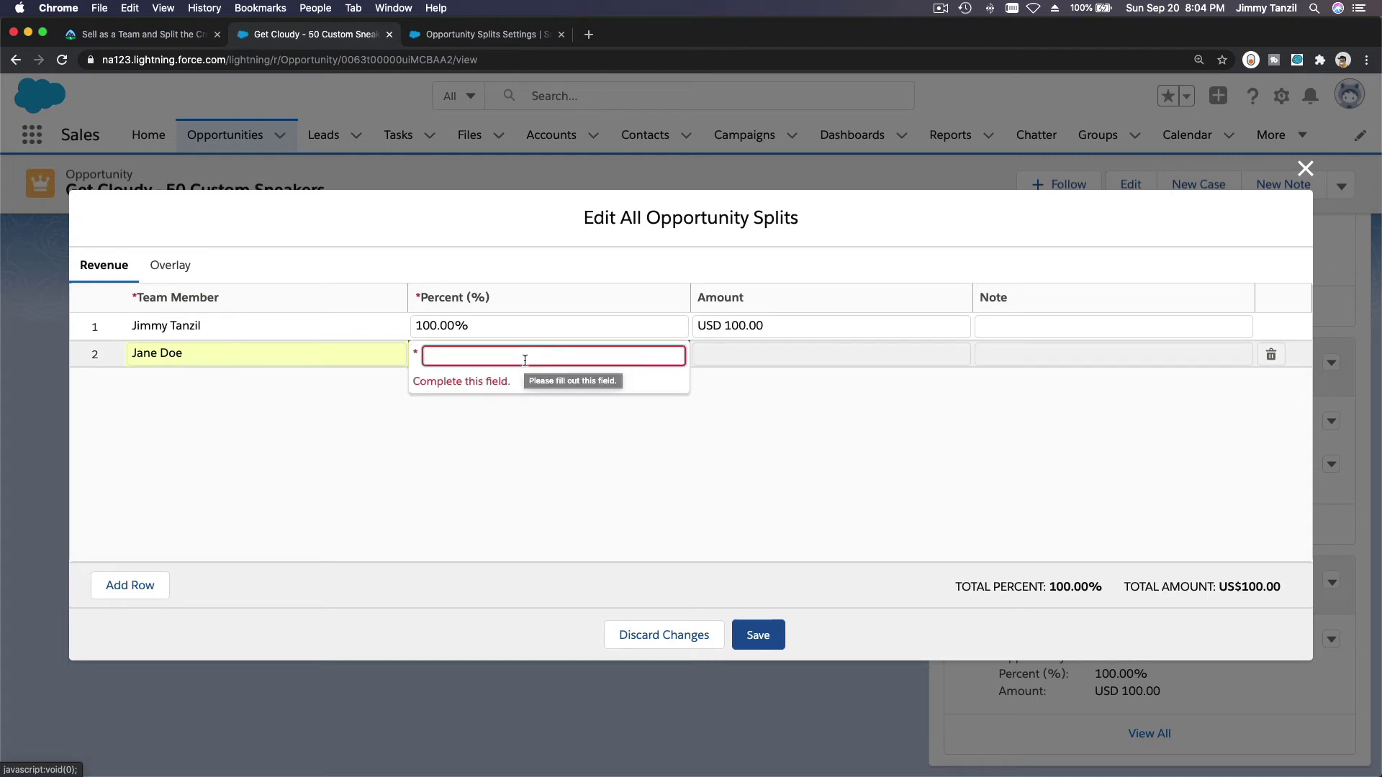
text(50)
click(535, 323)
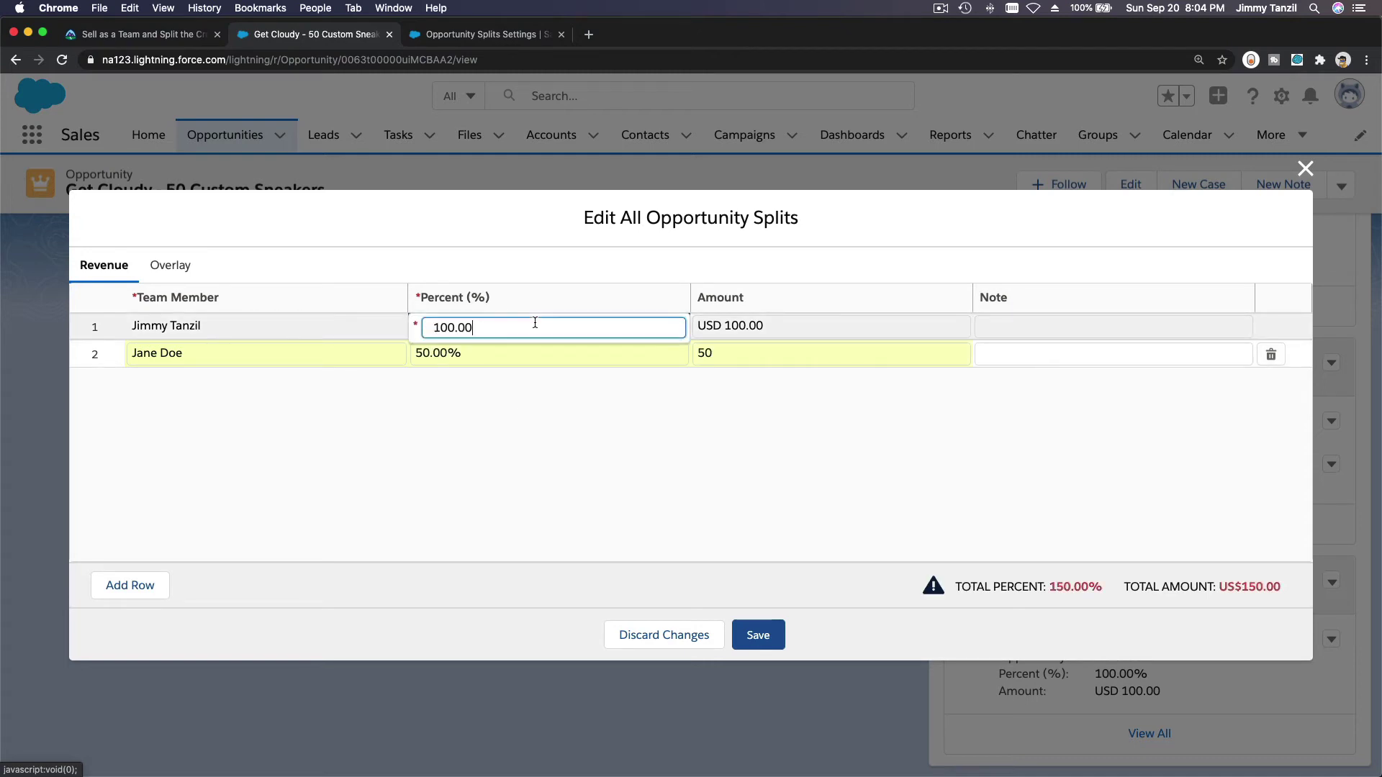
double_click(535, 323)
text(50)
click(524, 407)
click(524, 406)
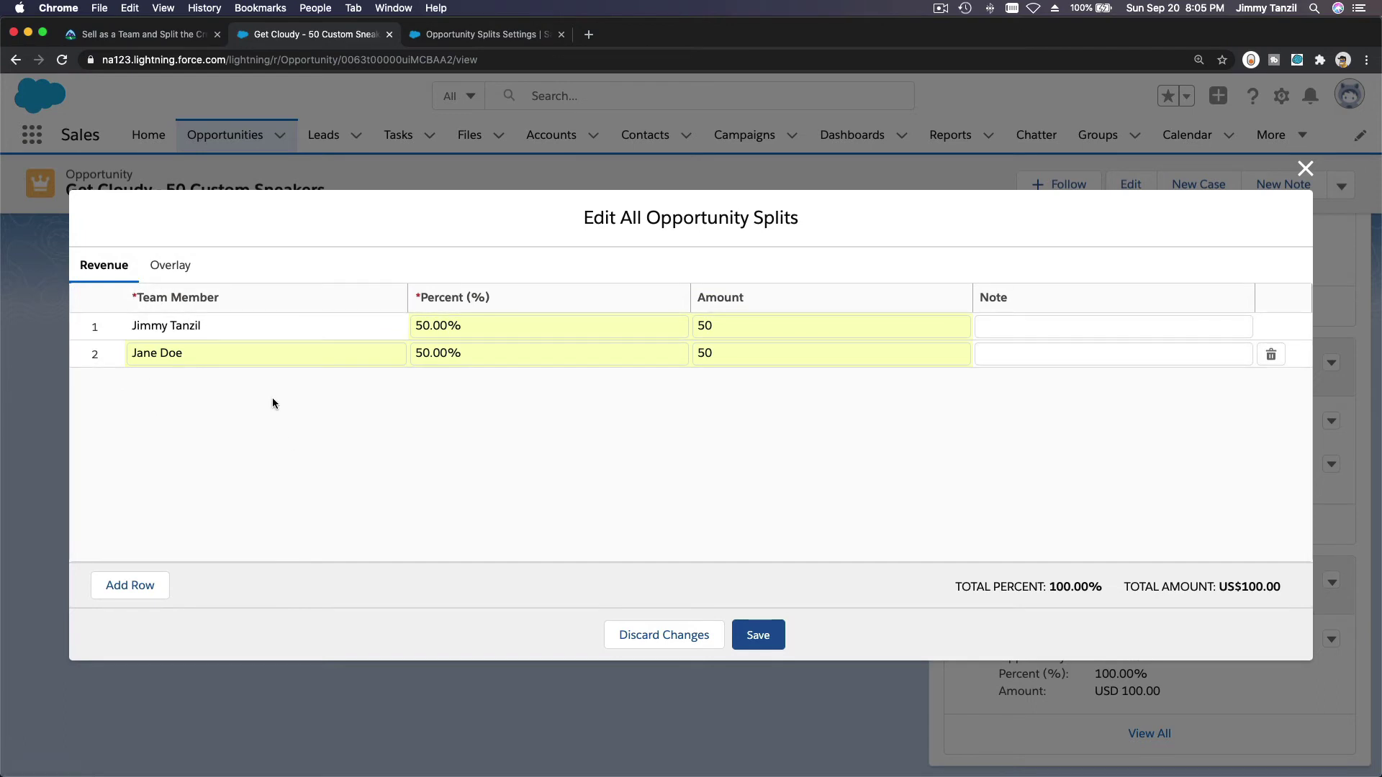
click(173, 266)
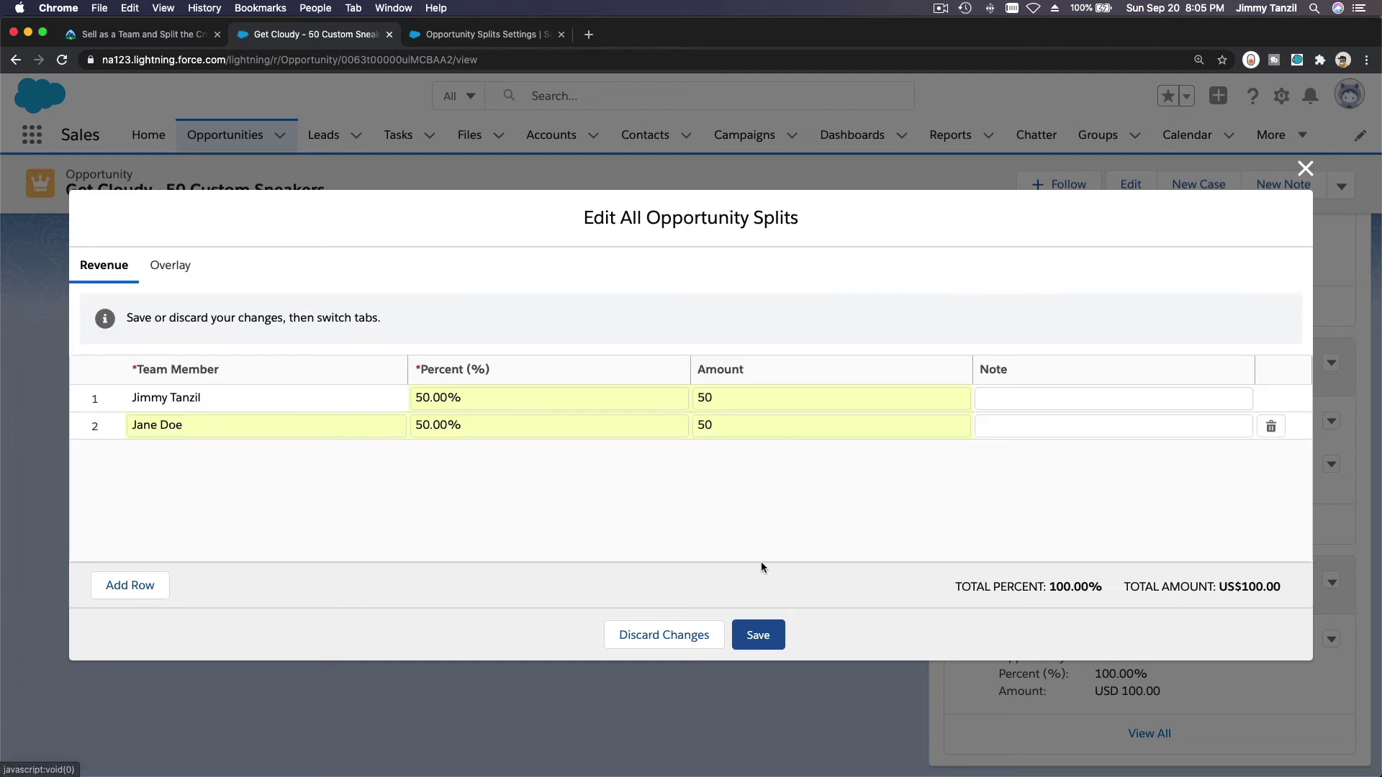
click(764, 637)
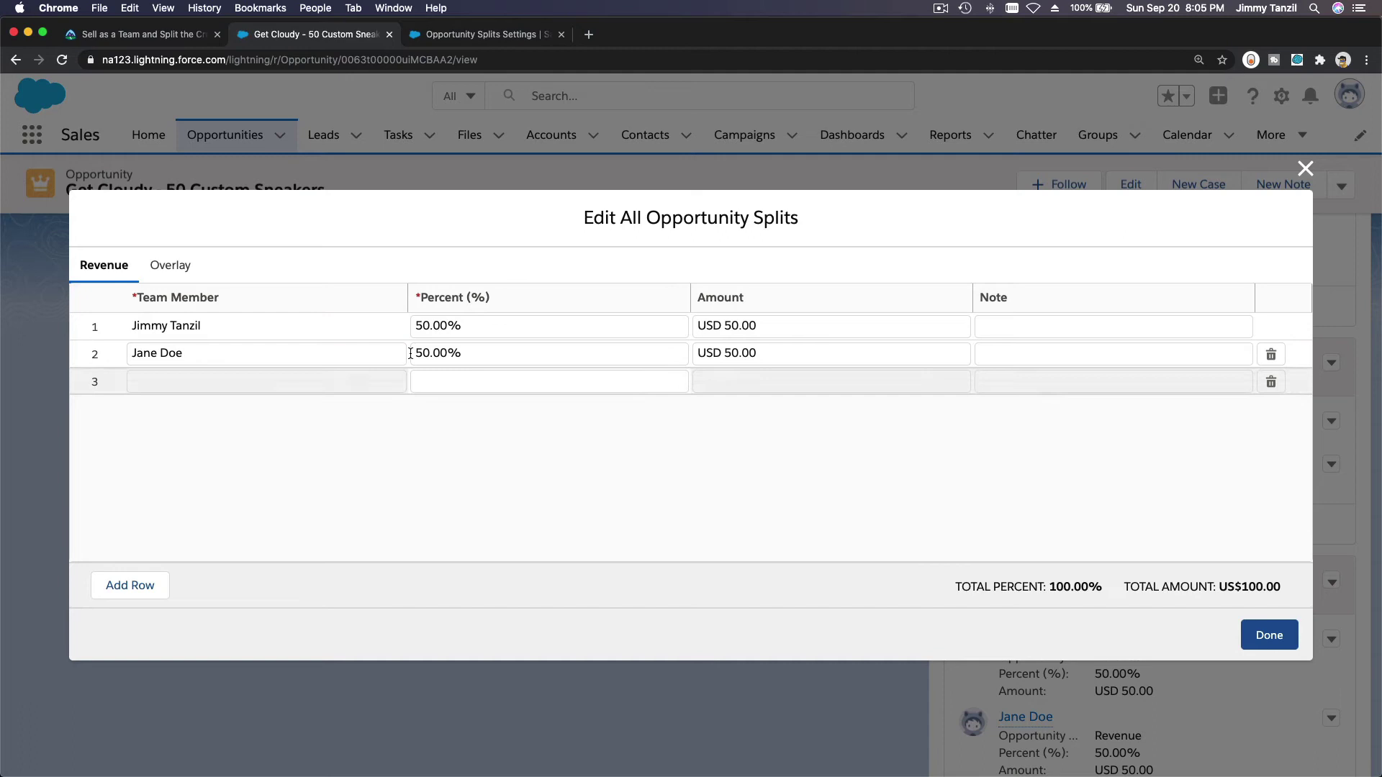
Enter a 120% Overlay split for Jane Doe, then return to the Trailhead lesson
click(190, 270)
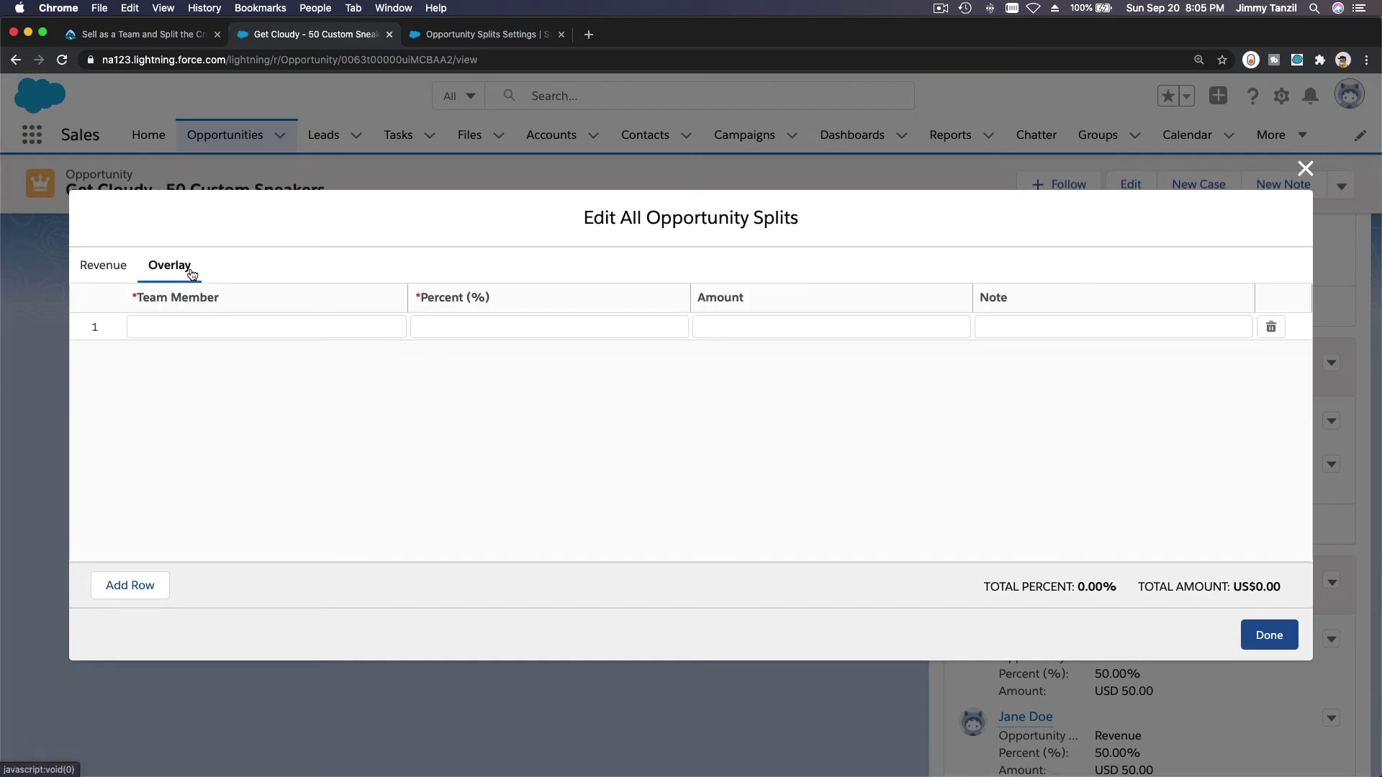
click(201, 318)
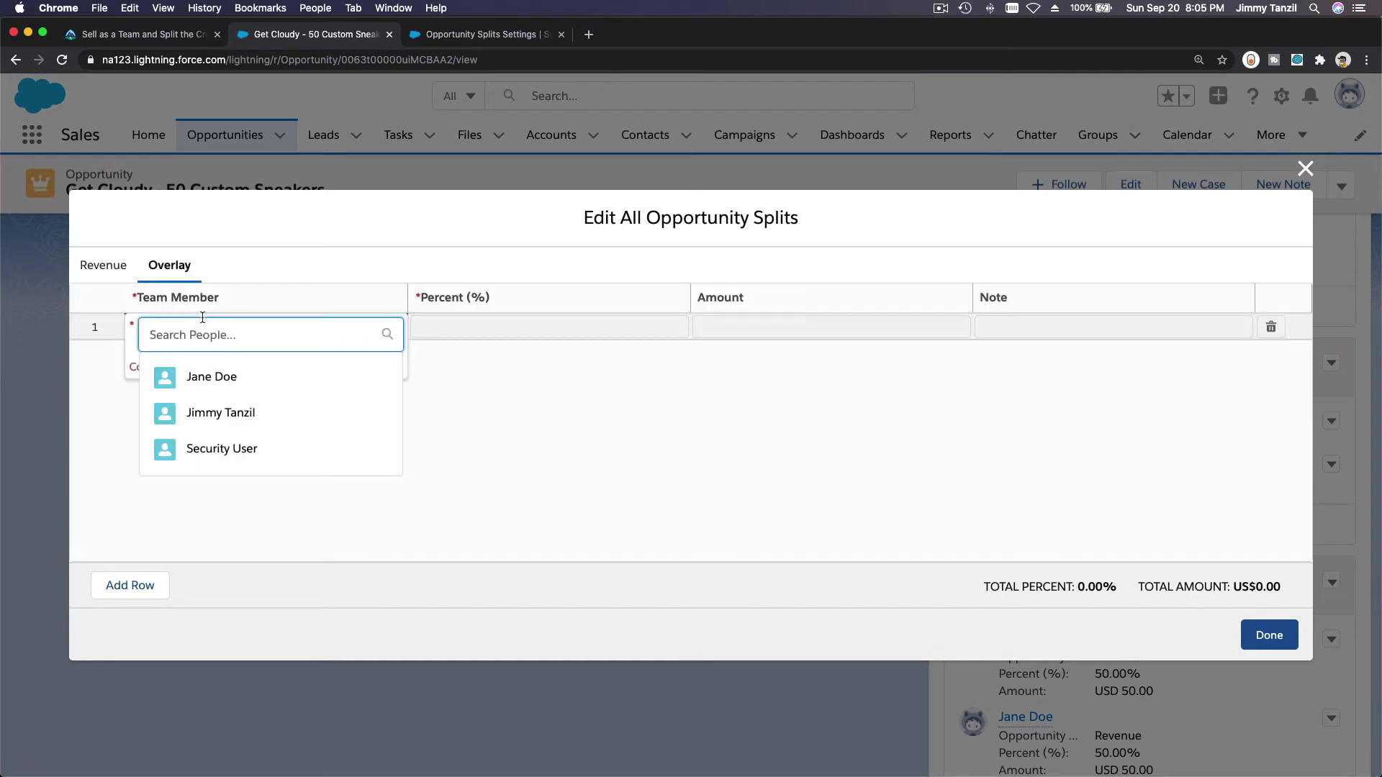
click(213, 376)
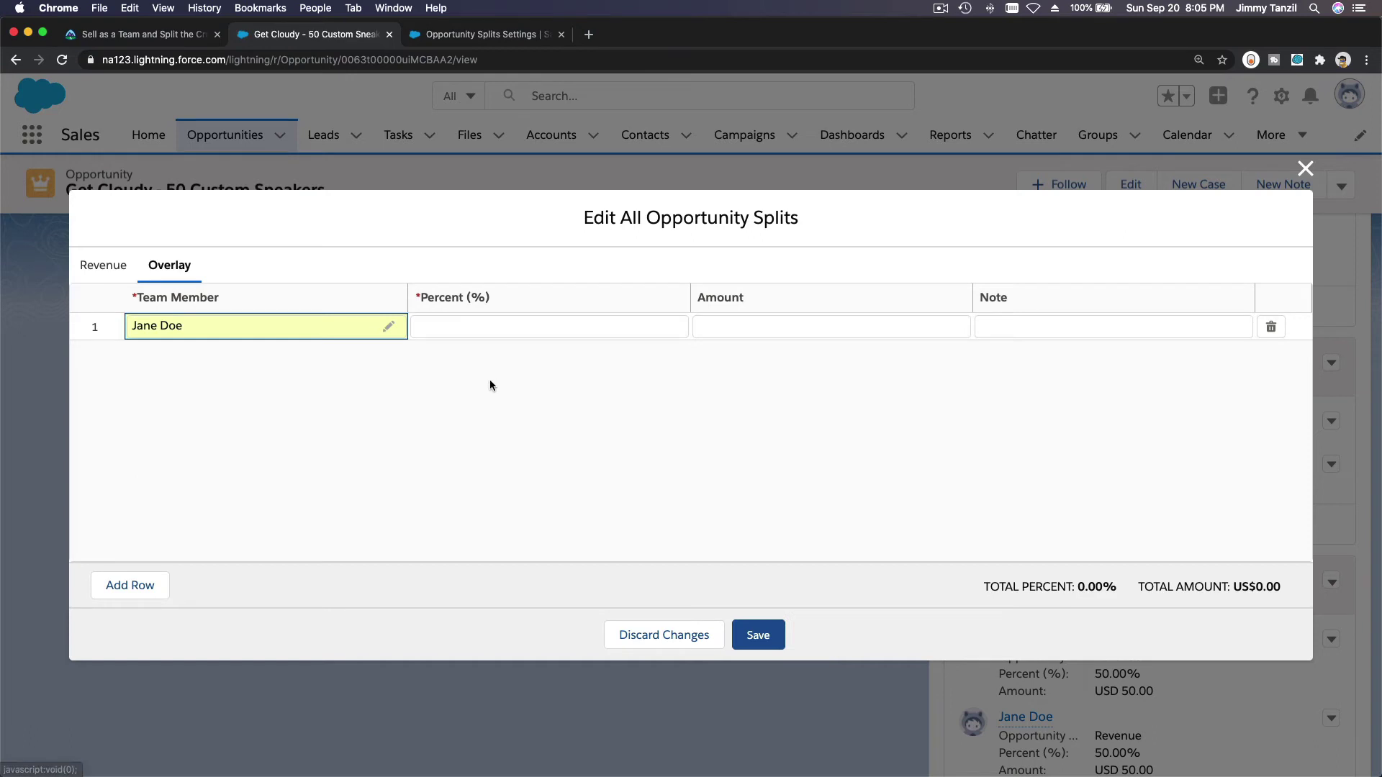
click(490, 331)
text(120)
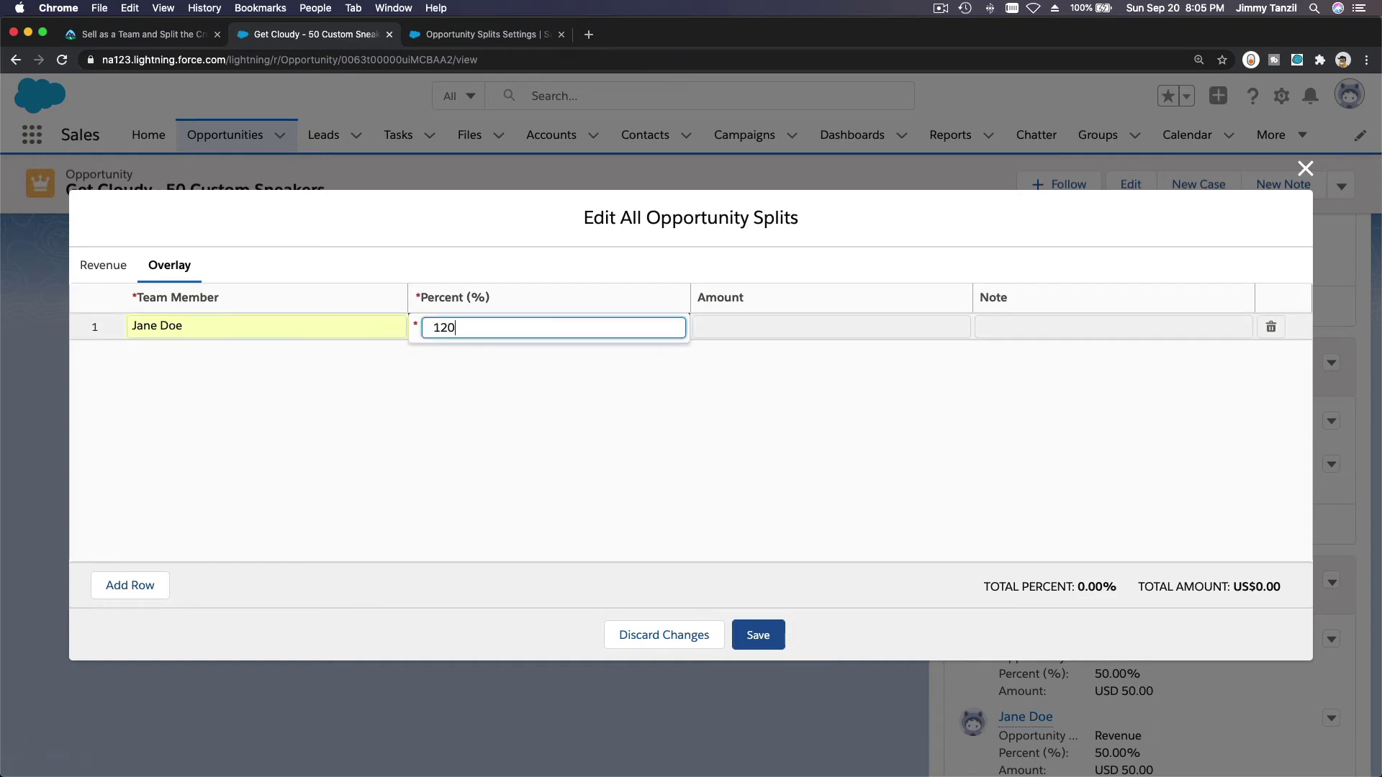
click(536, 408)
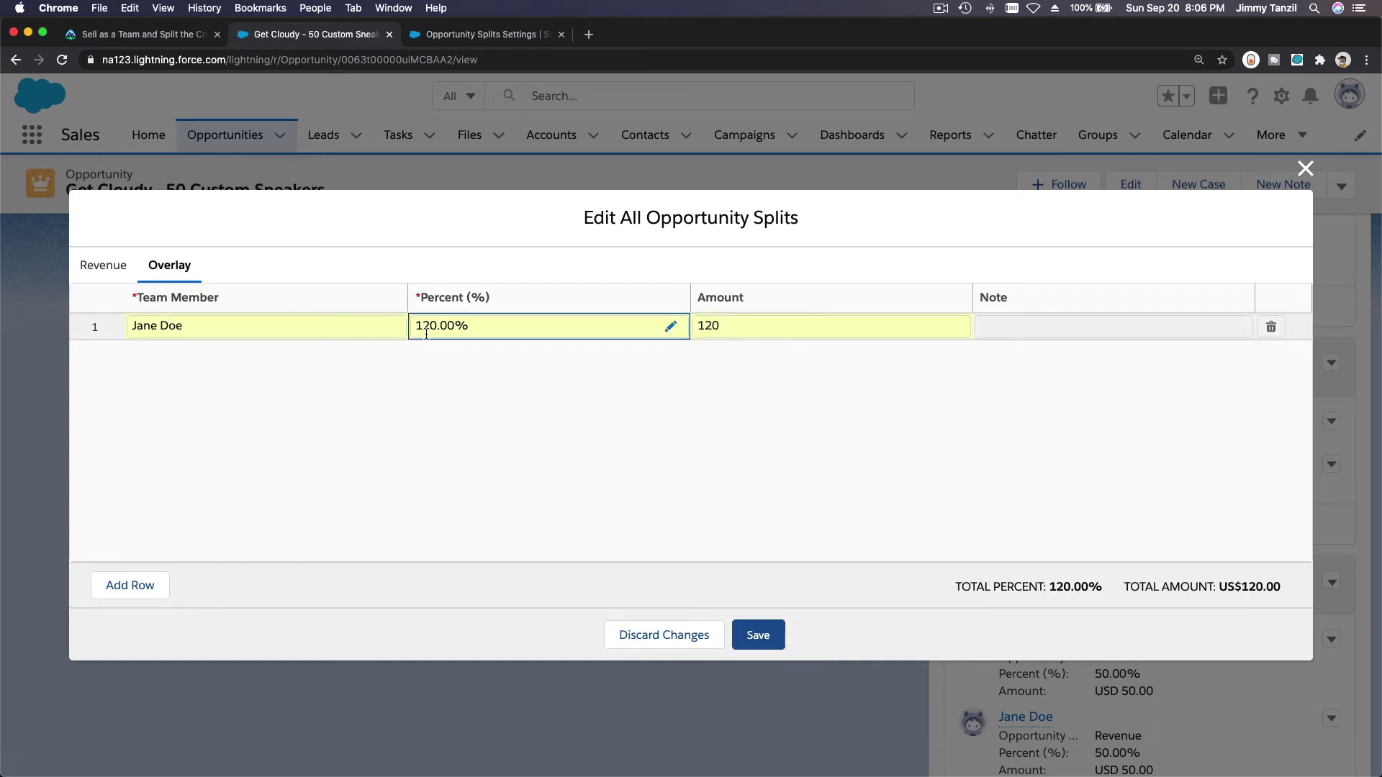
click(148, 33)
scroll(251, 313, down, 5)
scroll(252, 314, down, 5)
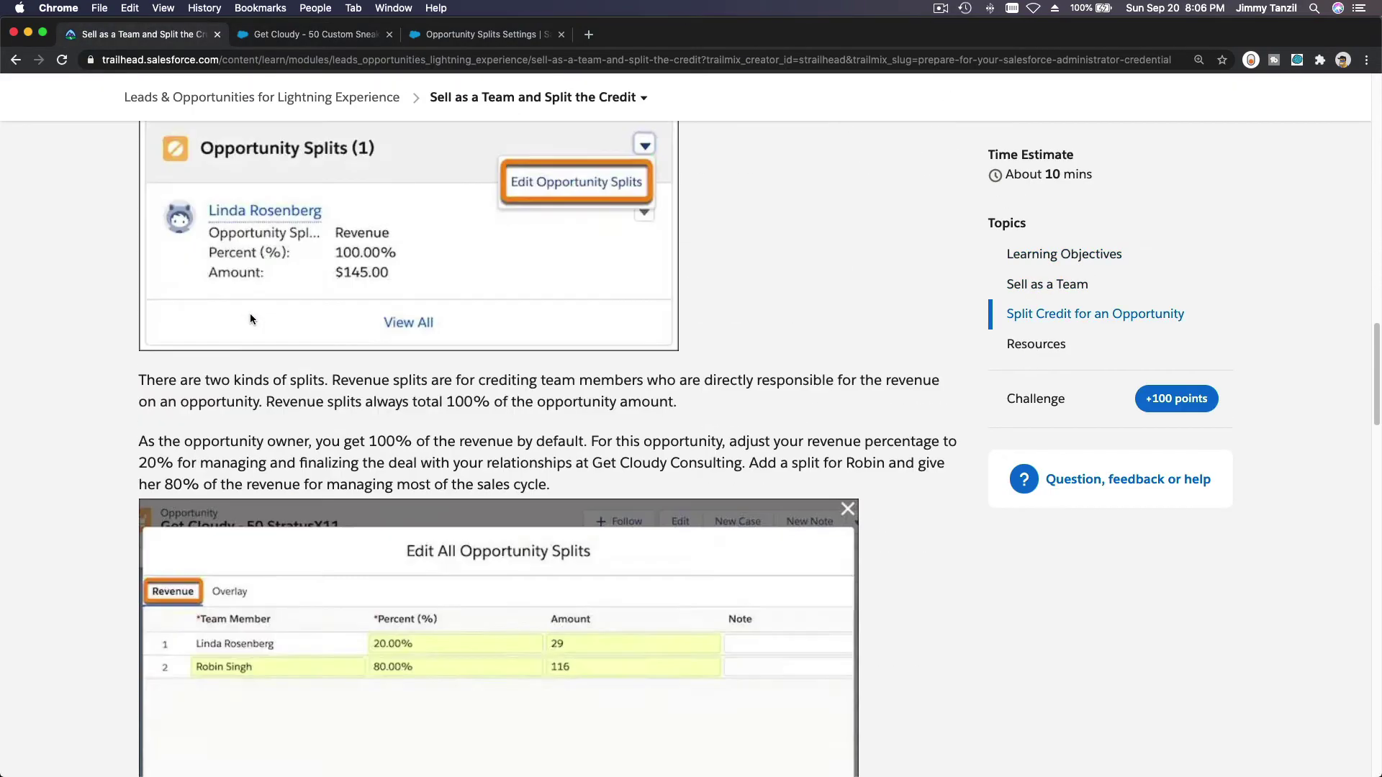
scroll(250, 313, down, 5)
scroll(249, 319, up, 2)
scroll(249, 318, down, 6)
scroll(250, 319, down, 1)
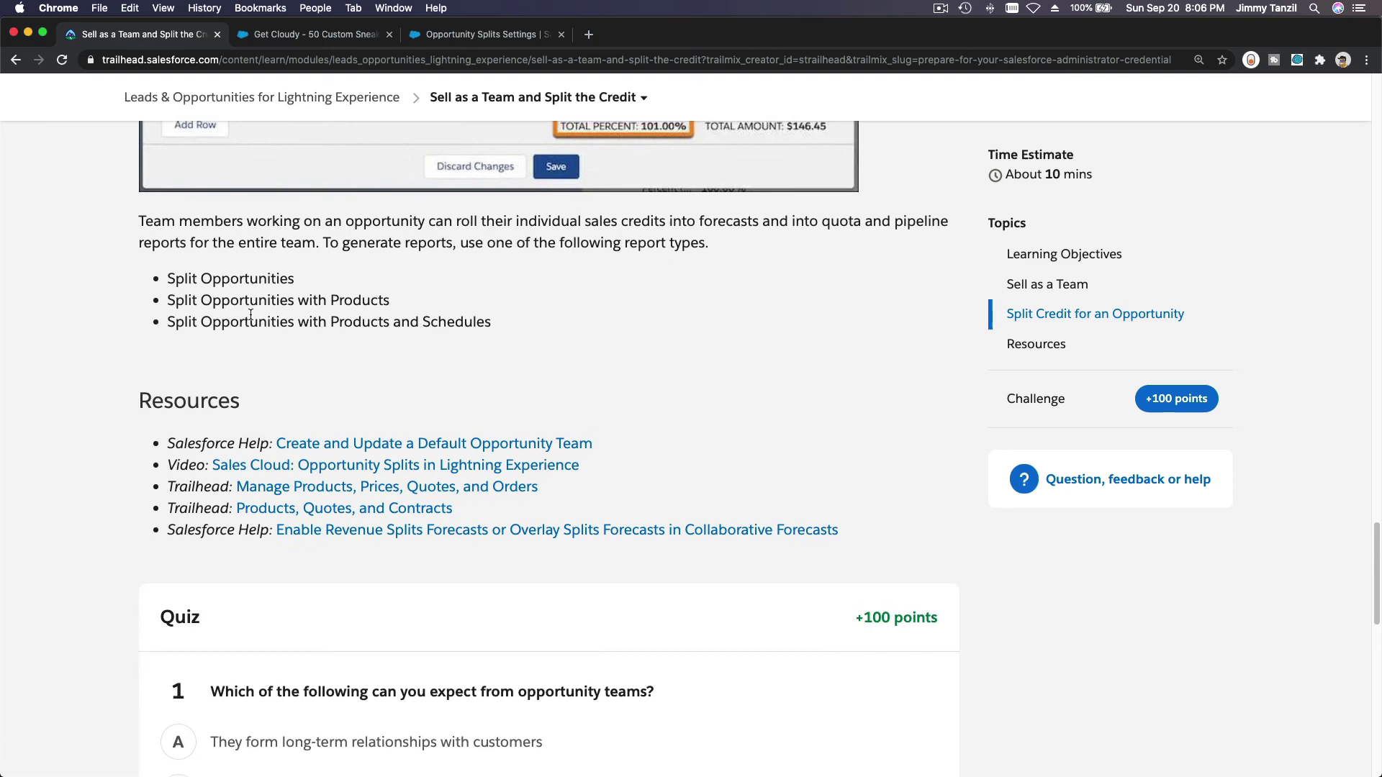
scroll(249, 318, up, 3)
scroll(250, 319, up, 3)
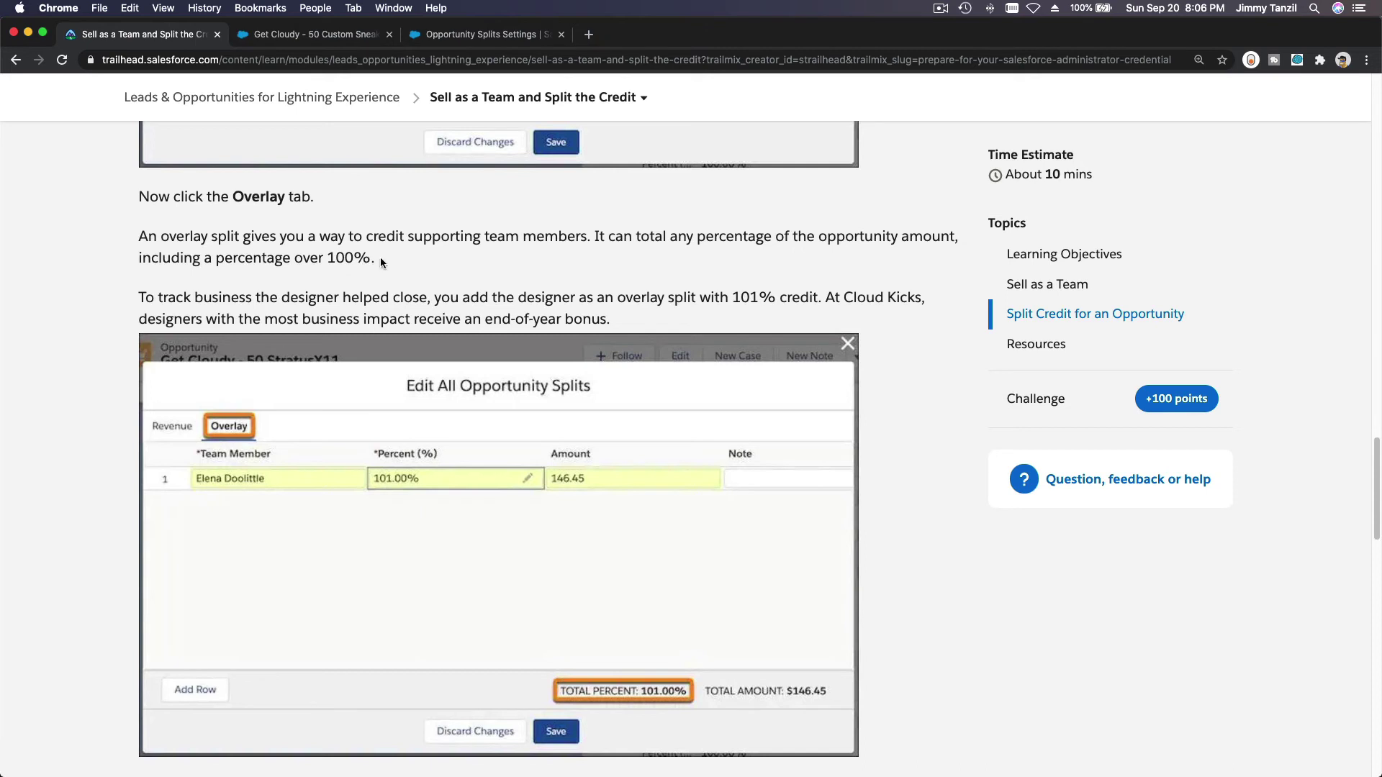
Read the Trailhead note that overlay splits can exceed 100%, then return to Splits Settings
drag(375, 257, 294, 257)
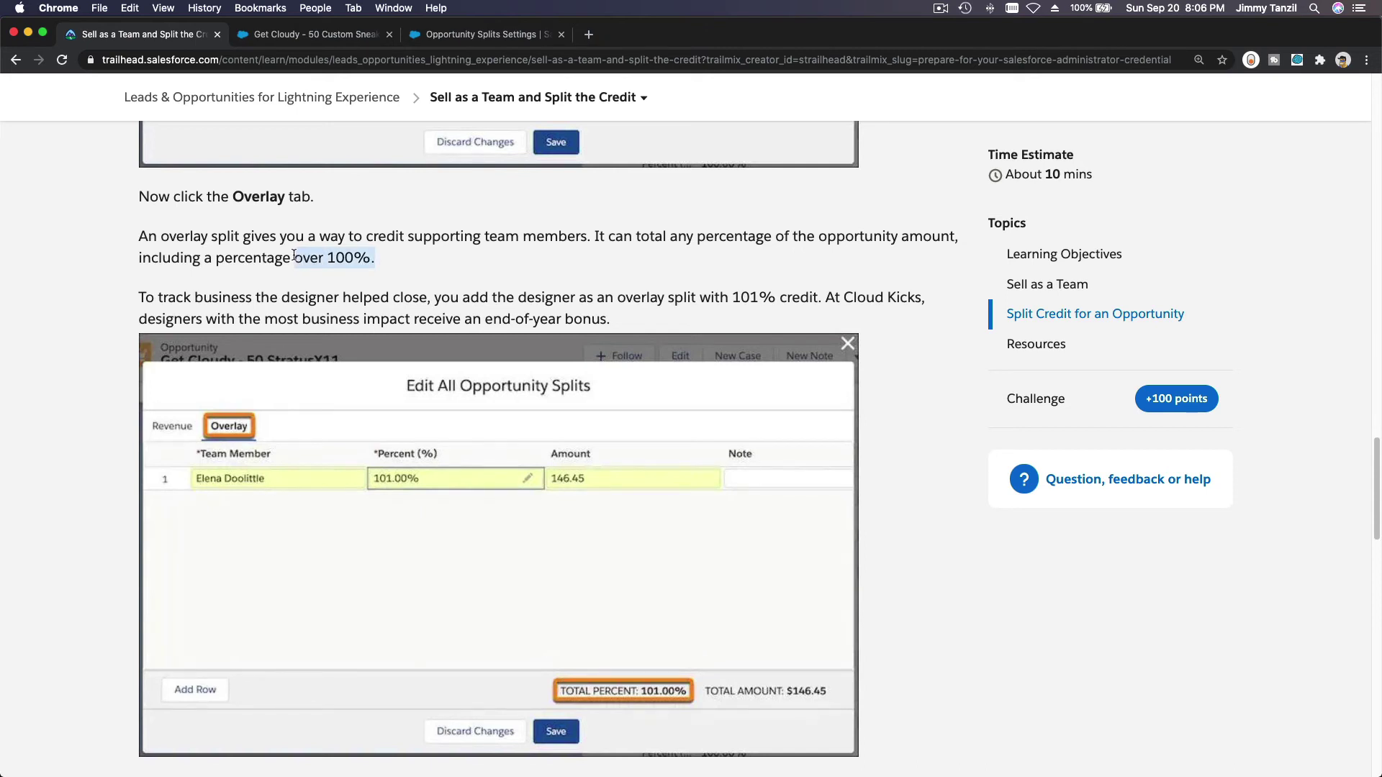
click(454, 257)
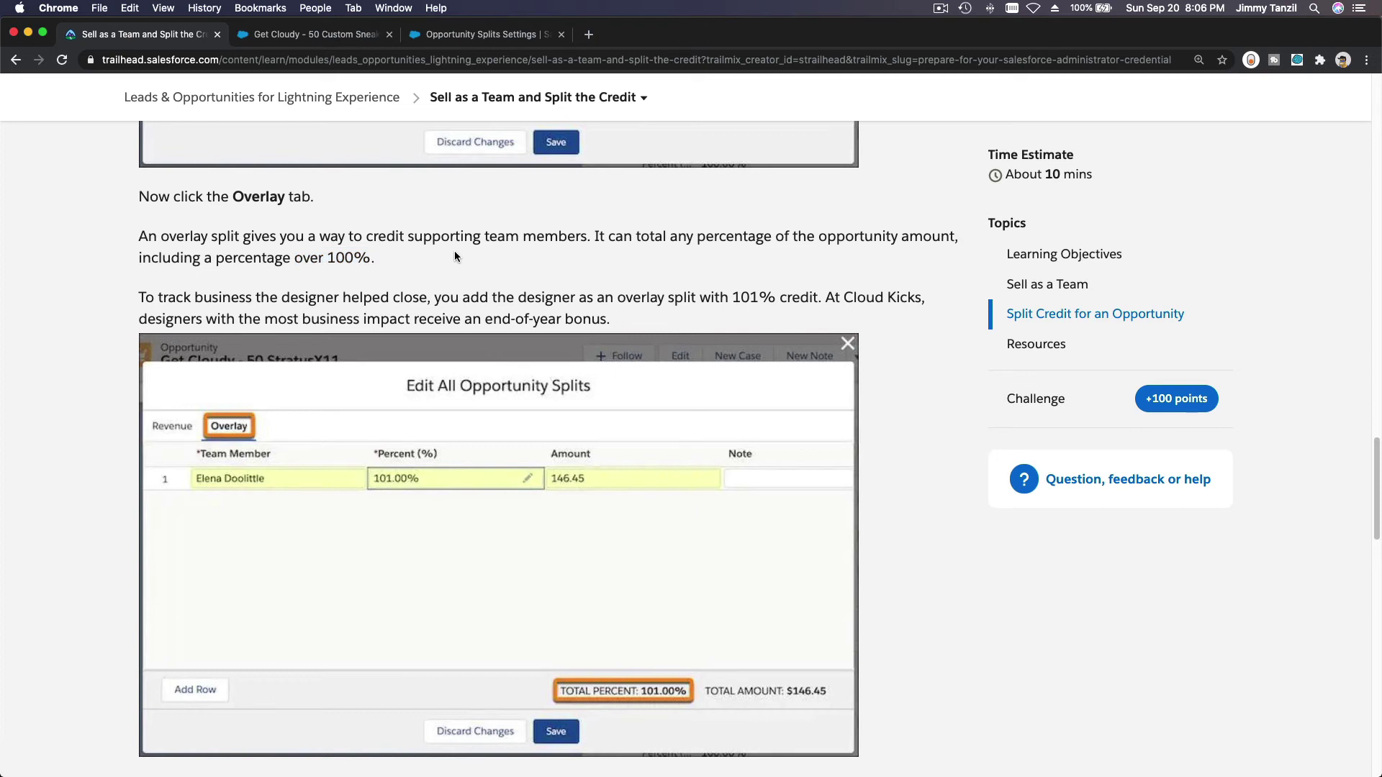
scroll(455, 256, down, 1)
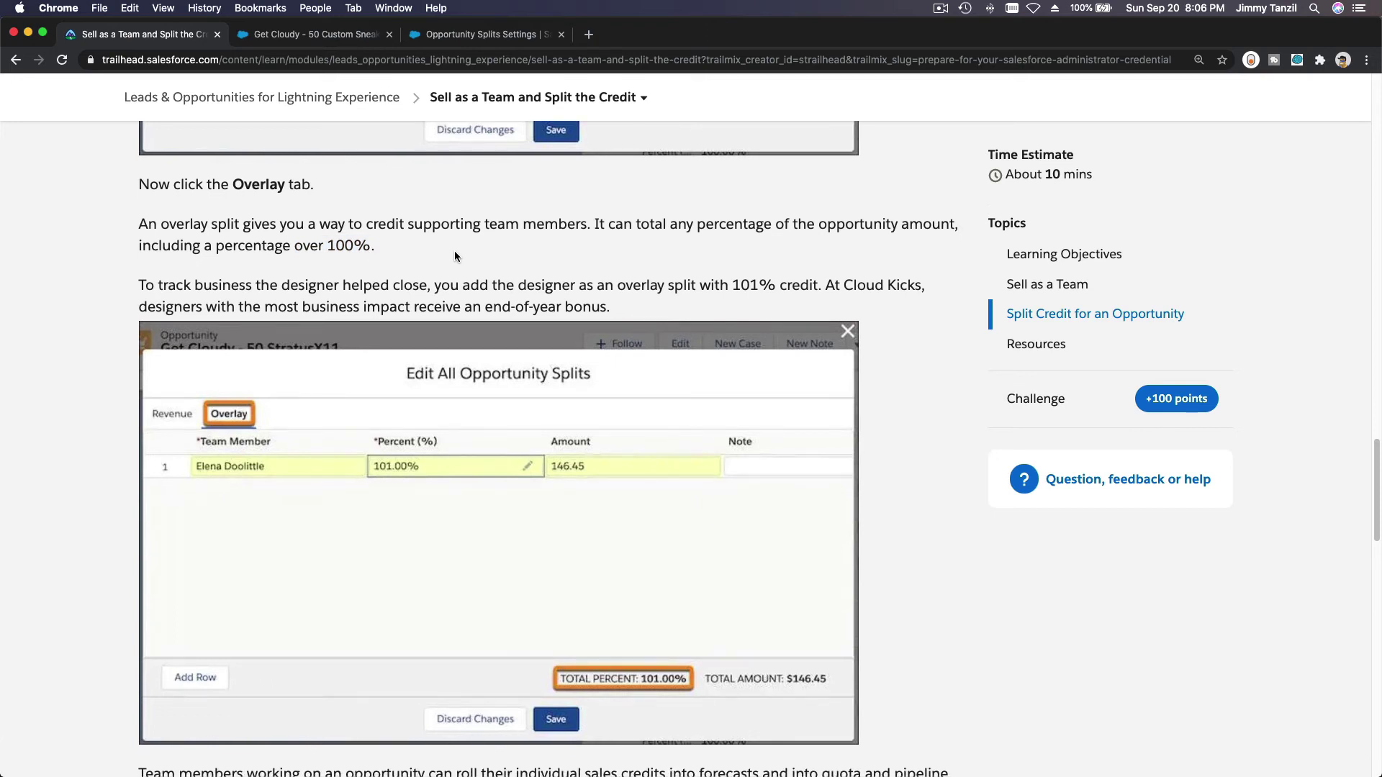
scroll(455, 255, down, 5)
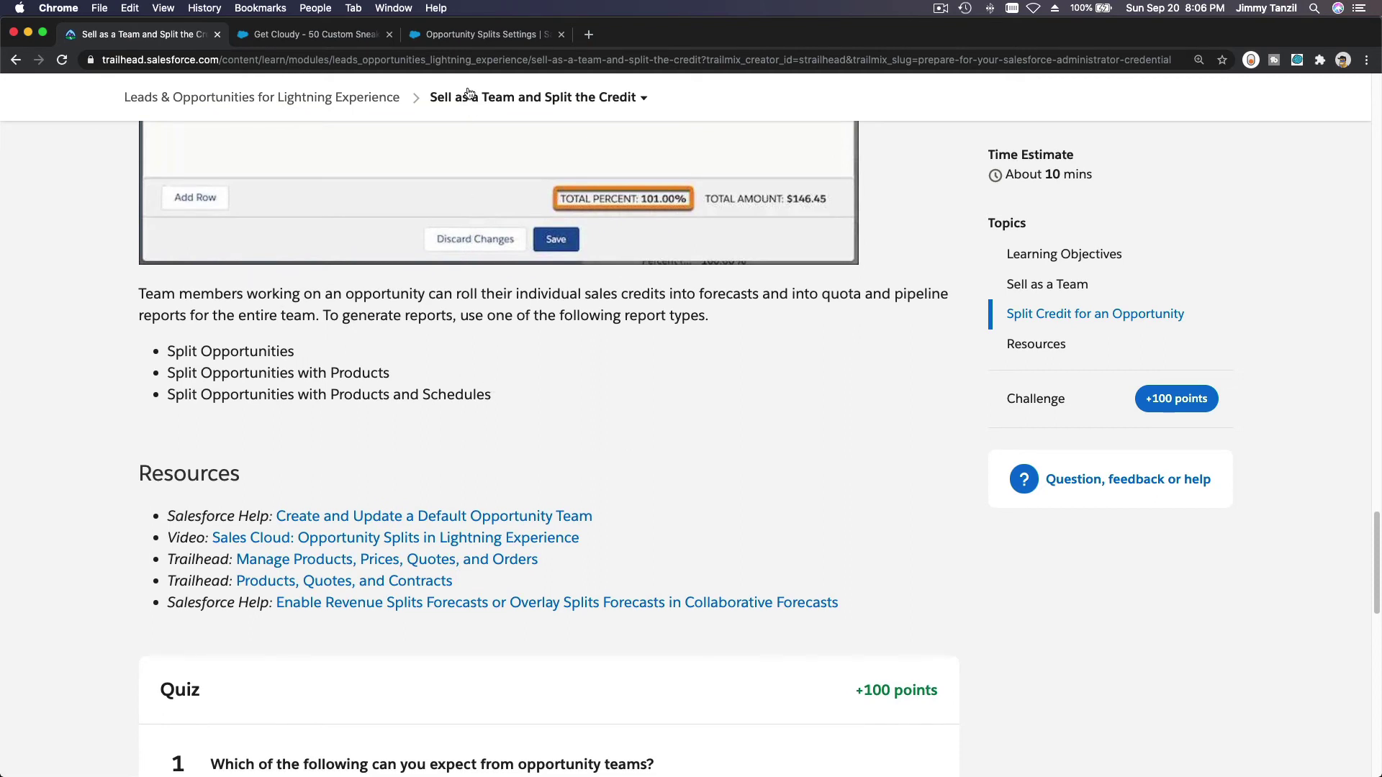
click(454, 32)
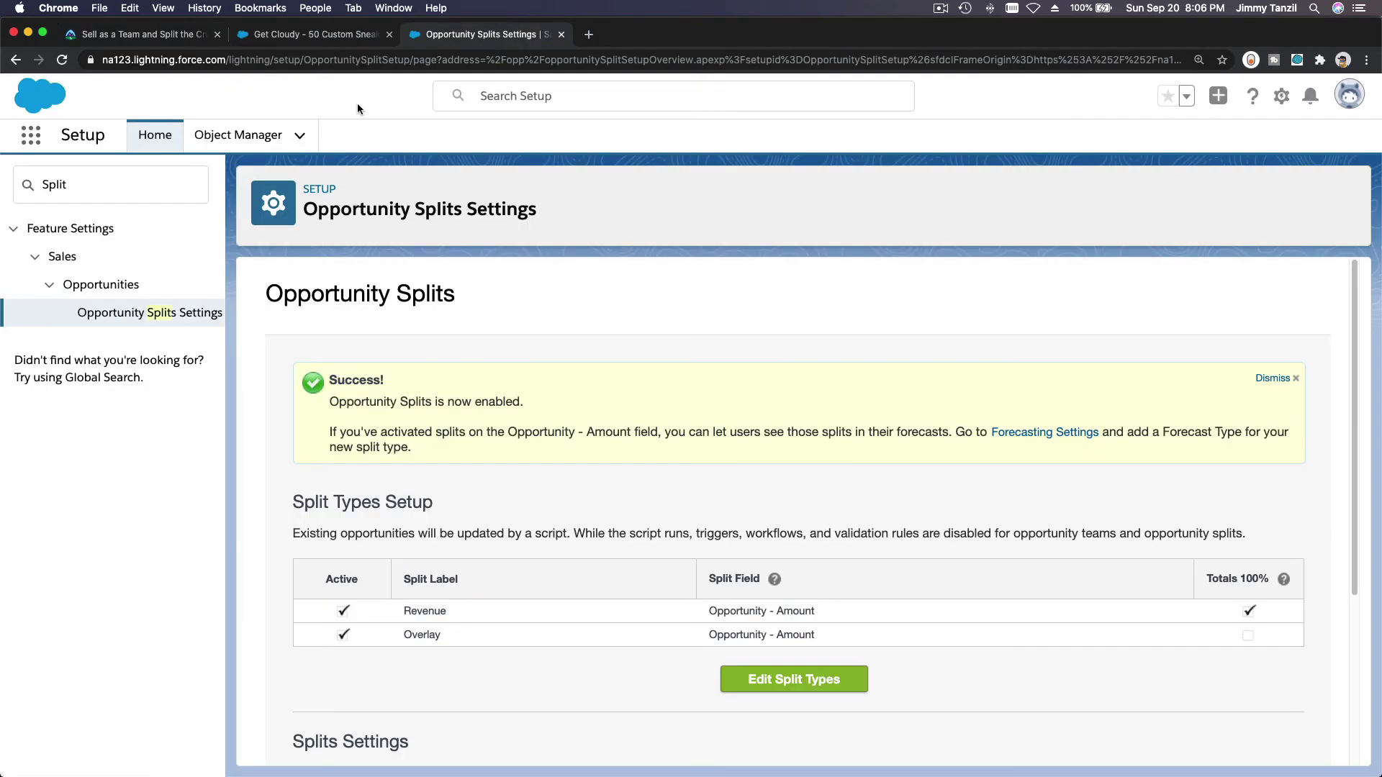
Save Jane Doe's 120% overlay split, close the splits editor, and return to Trailhead
click(336, 34)
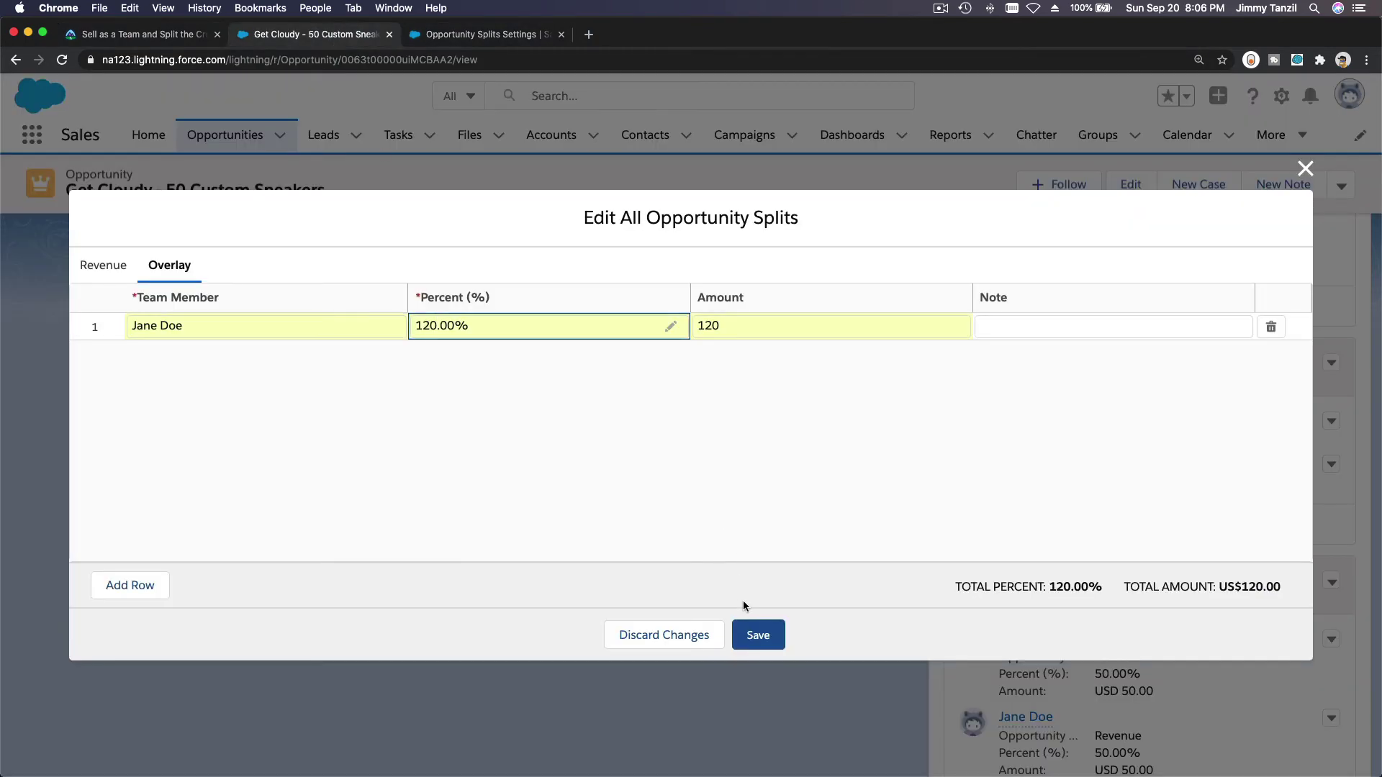
click(757, 634)
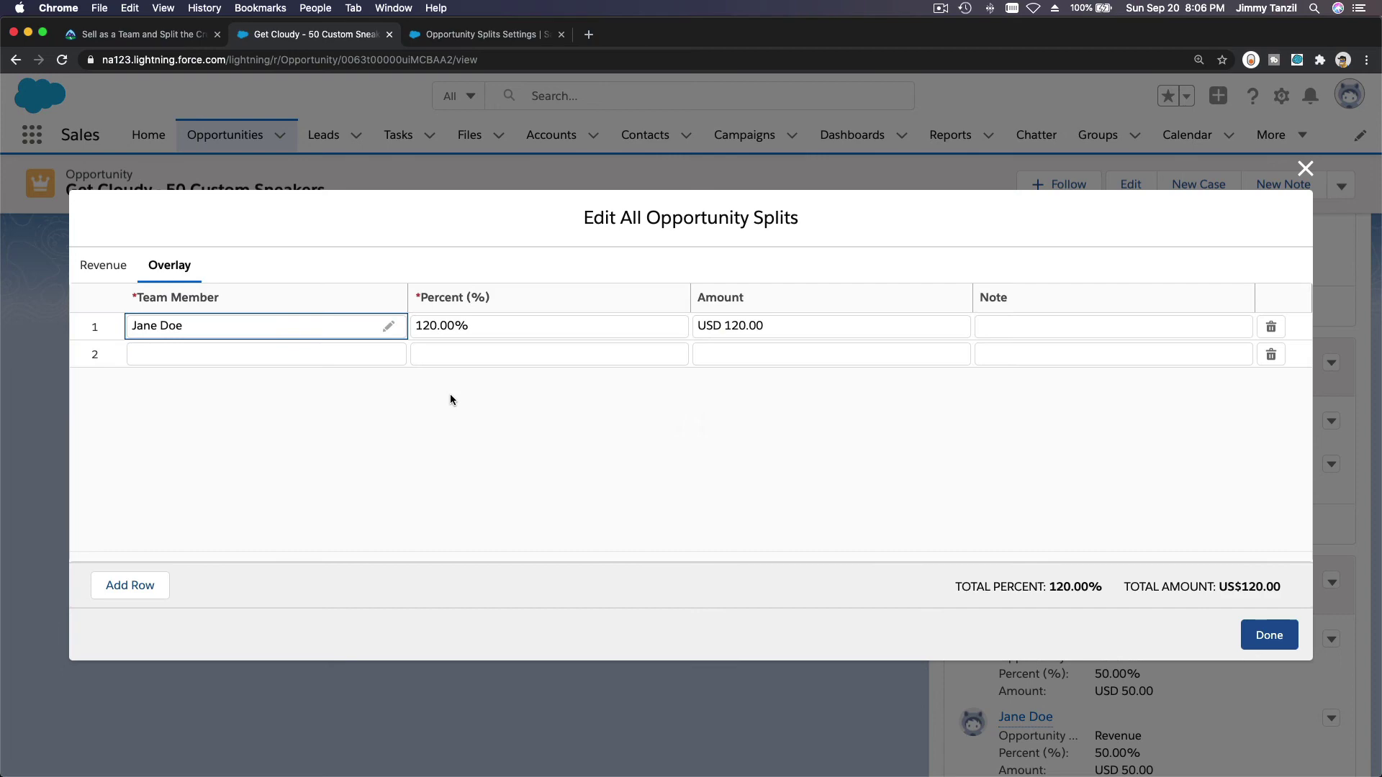
click(1268, 635)
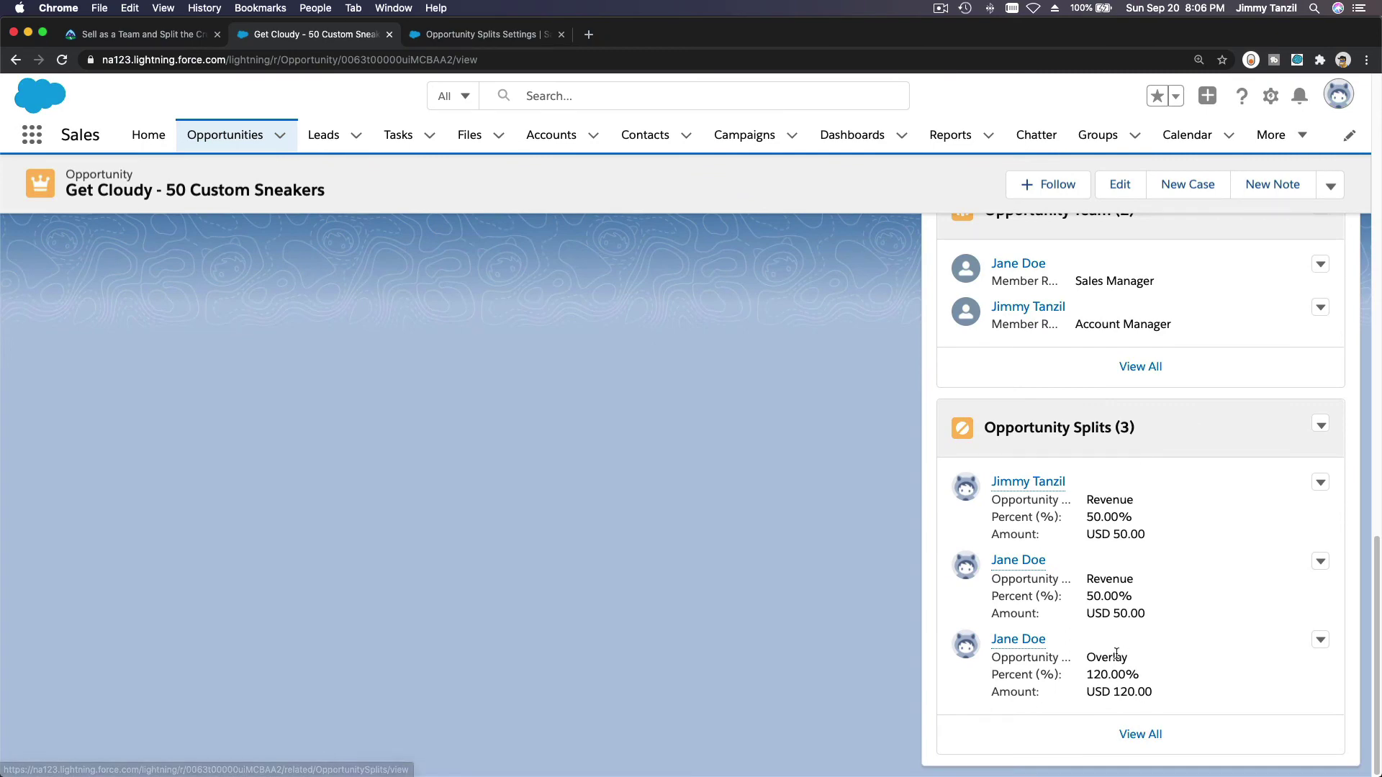
click(158, 36)
scroll(620, 417, down, 3)
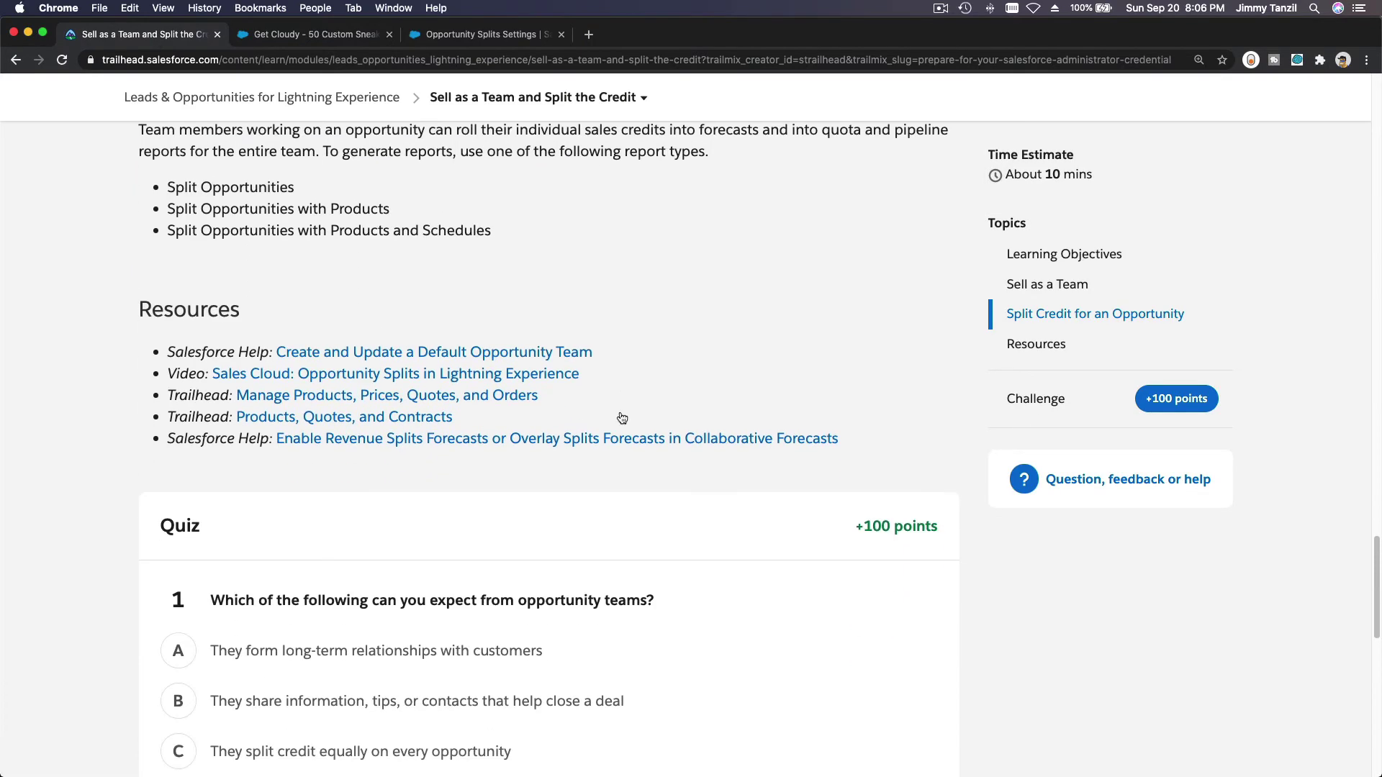
scroll(620, 416, down, 4)
scroll(960, 676, down, 3)
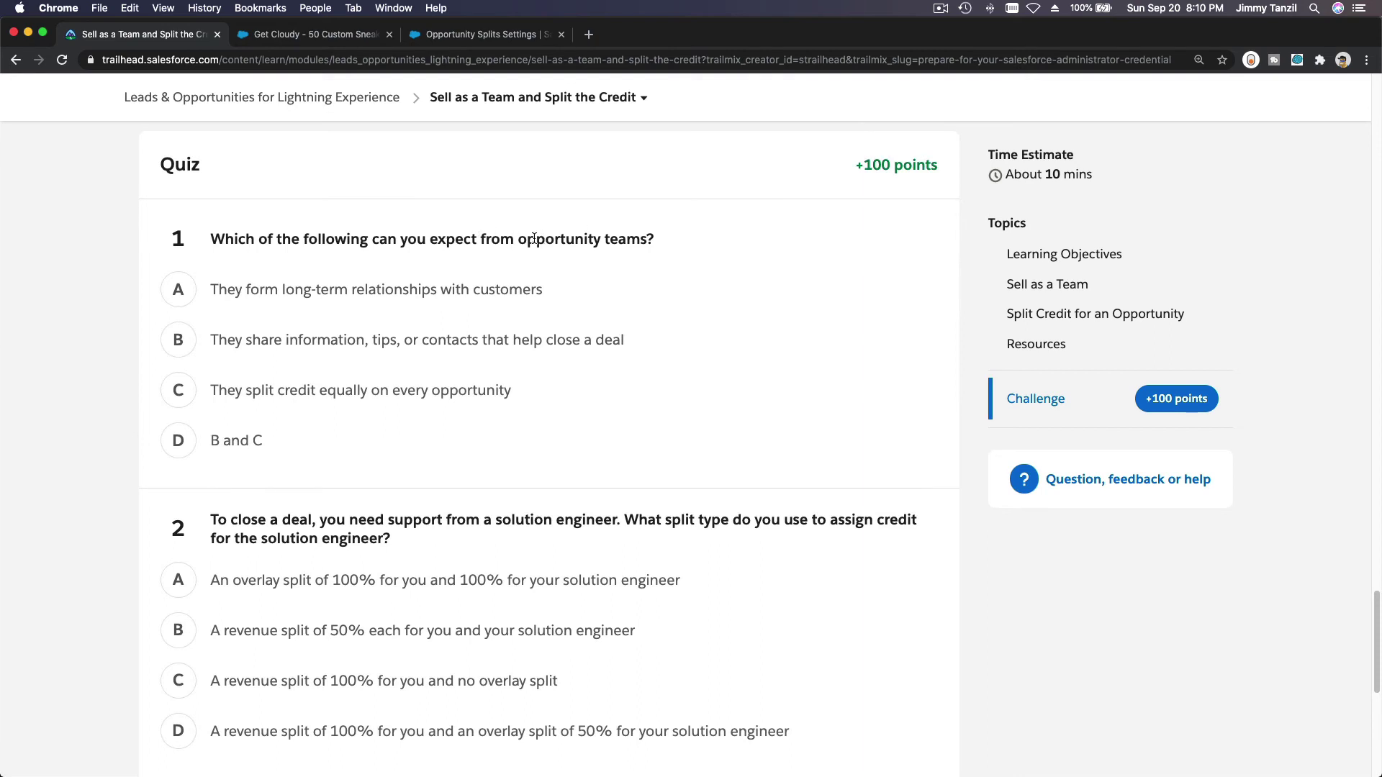
Pick B for quiz question 1 and D for question 2, then submit the quiz
double_click(605, 239)
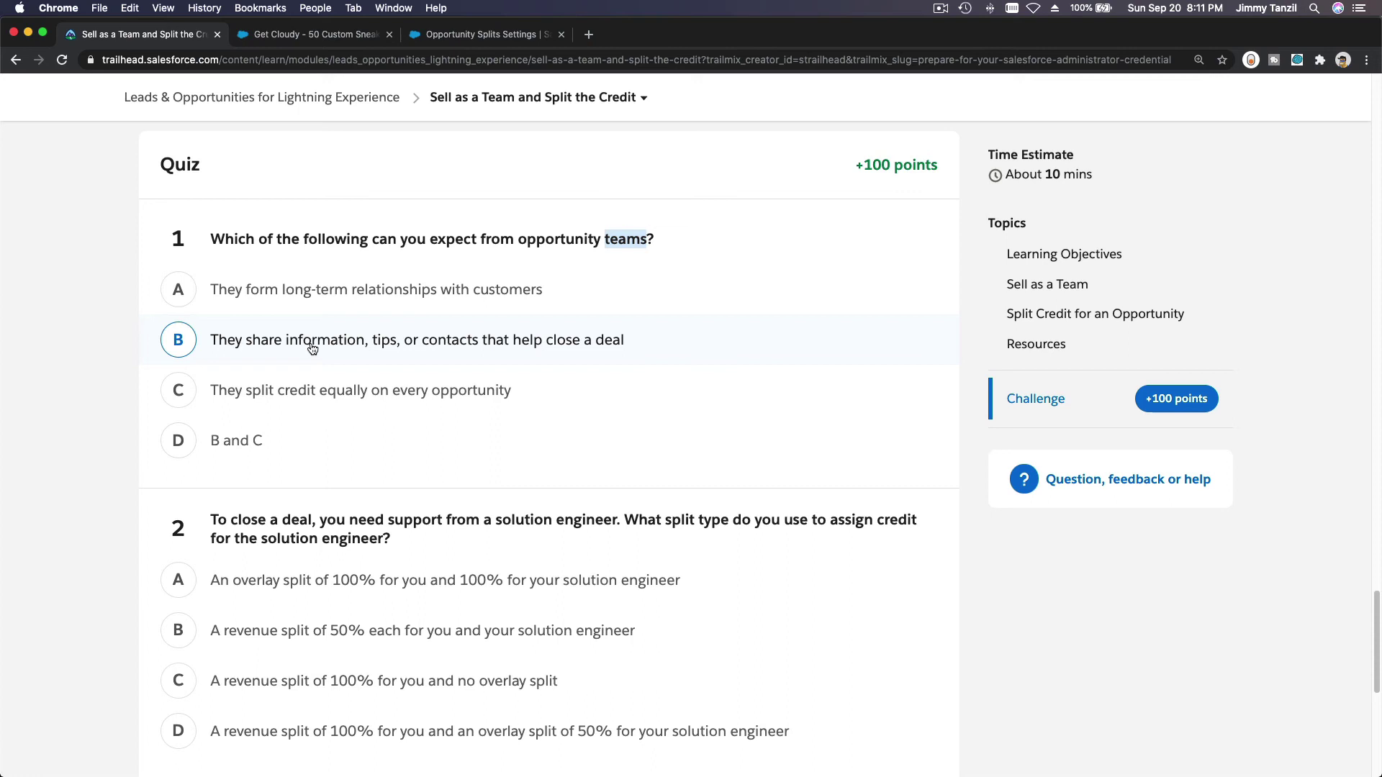
click(313, 349)
scroll(312, 348, down, 1)
scroll(312, 349, down, 3)
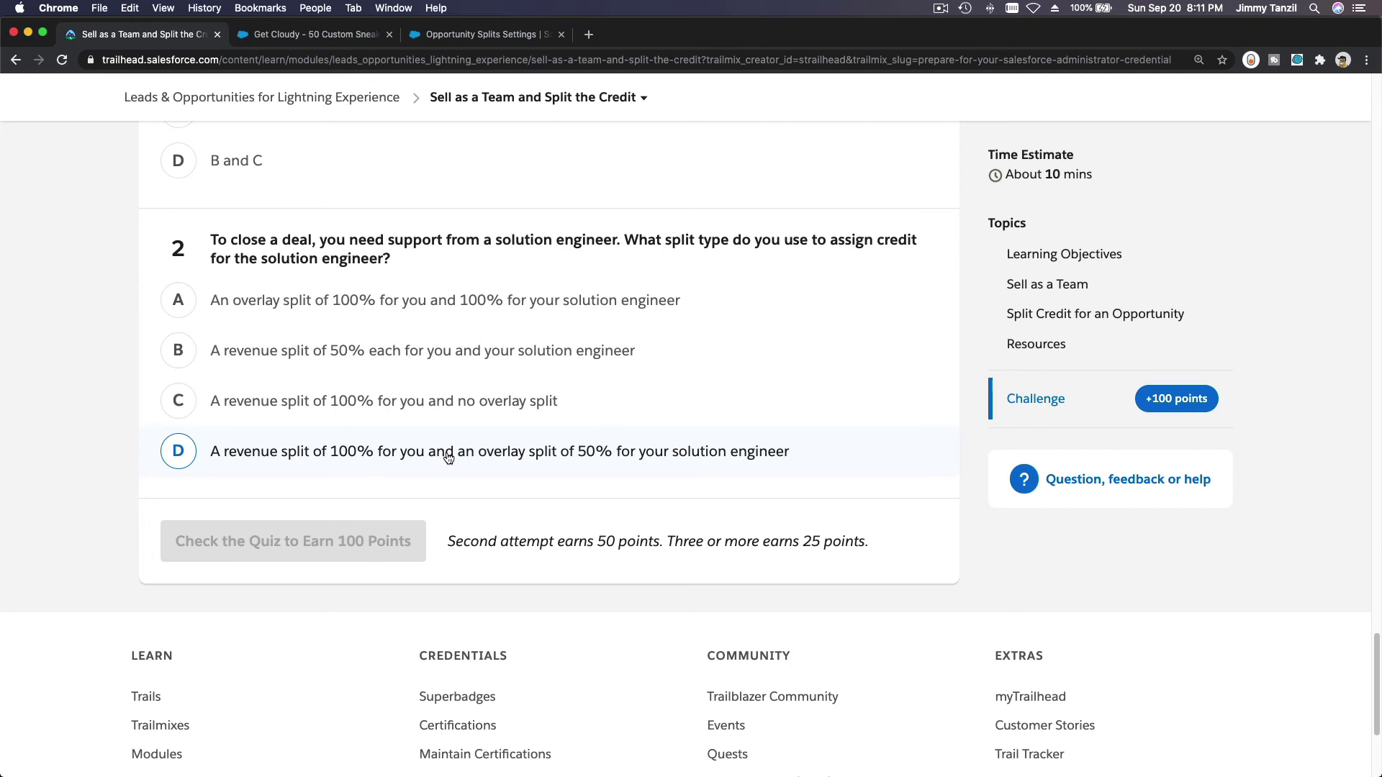
click(512, 458)
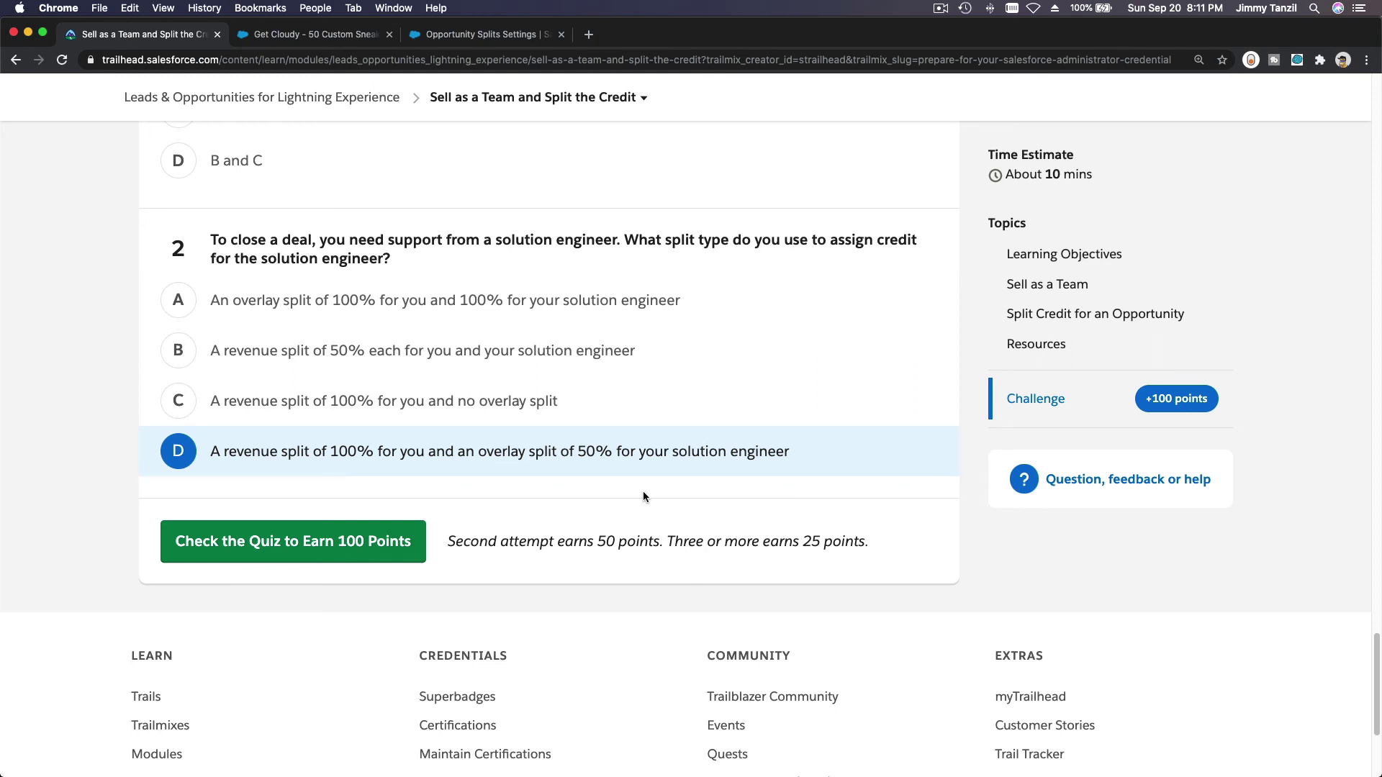
scroll(641, 495, up, 3)
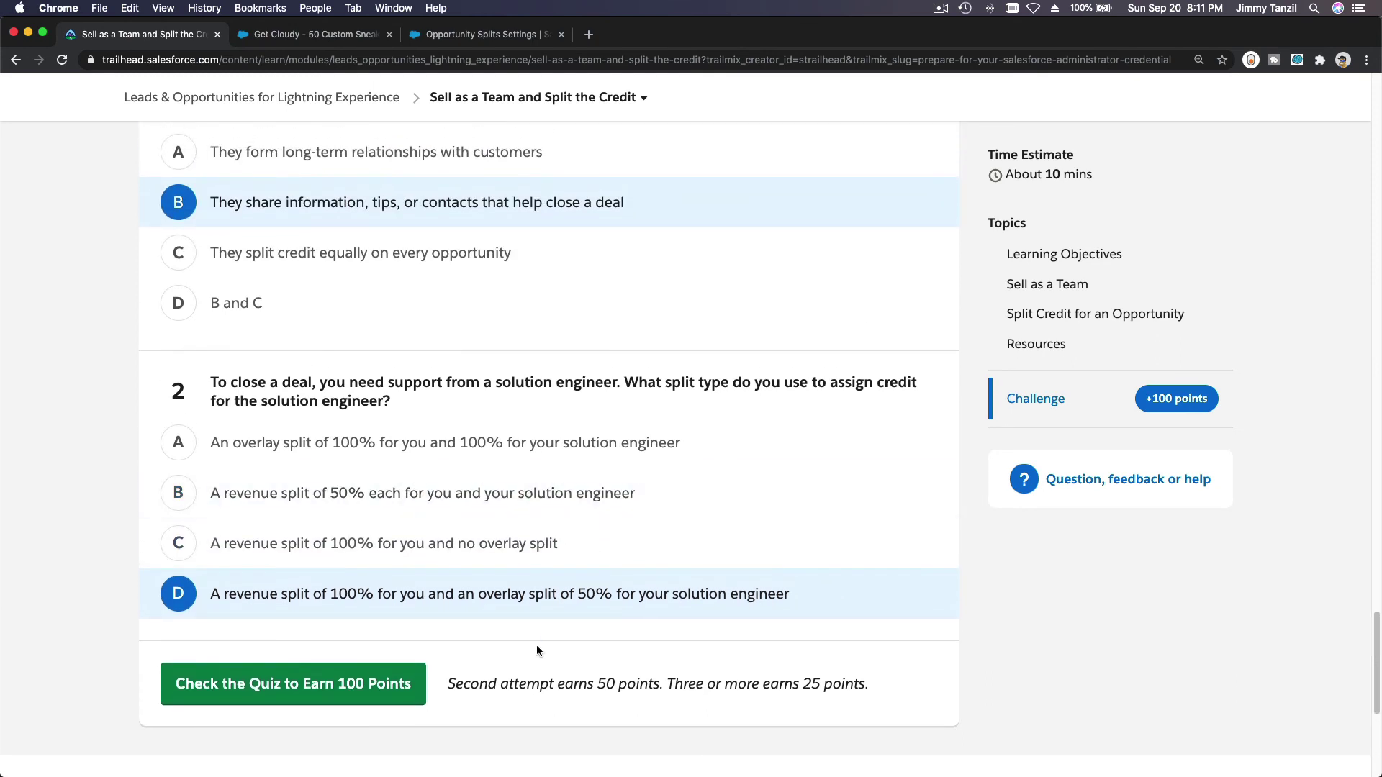
click(377, 686)
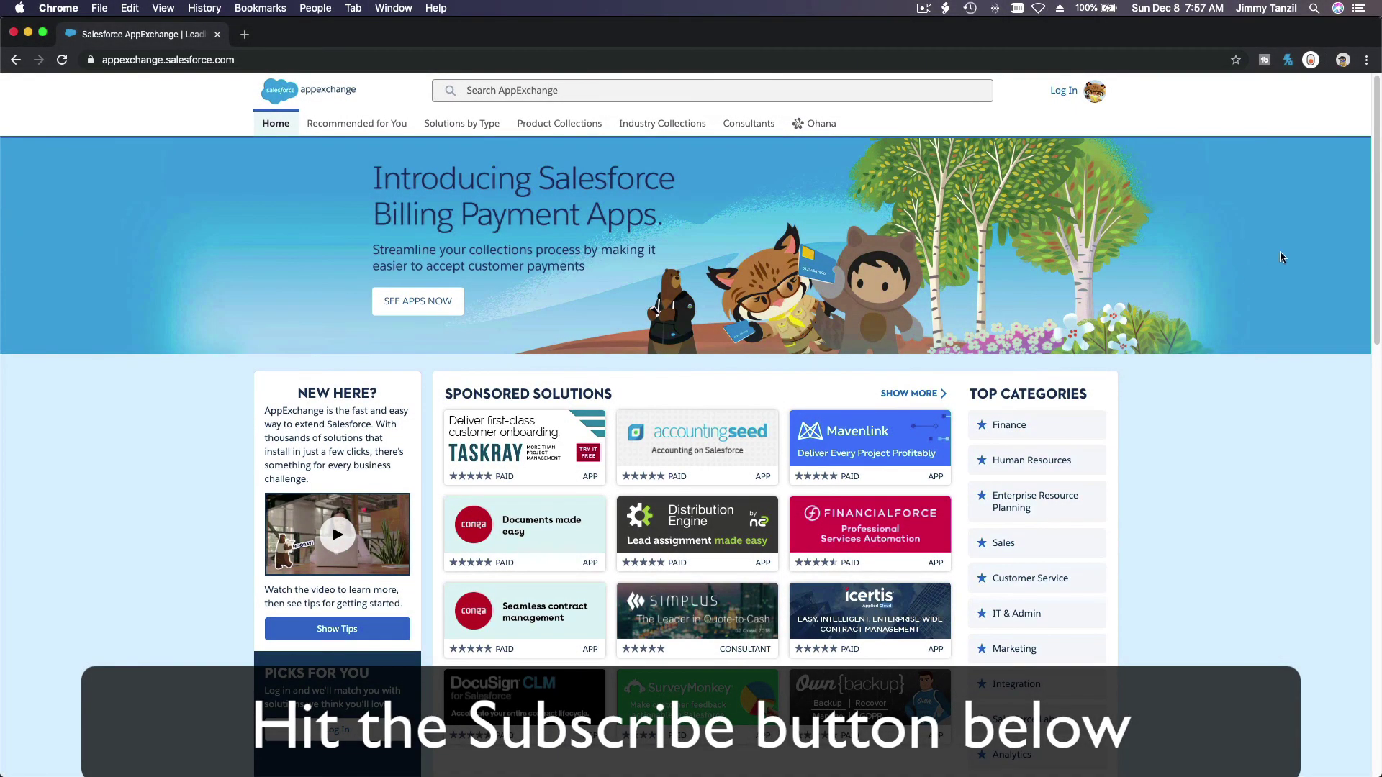
scroll(1280, 258, down, 5)
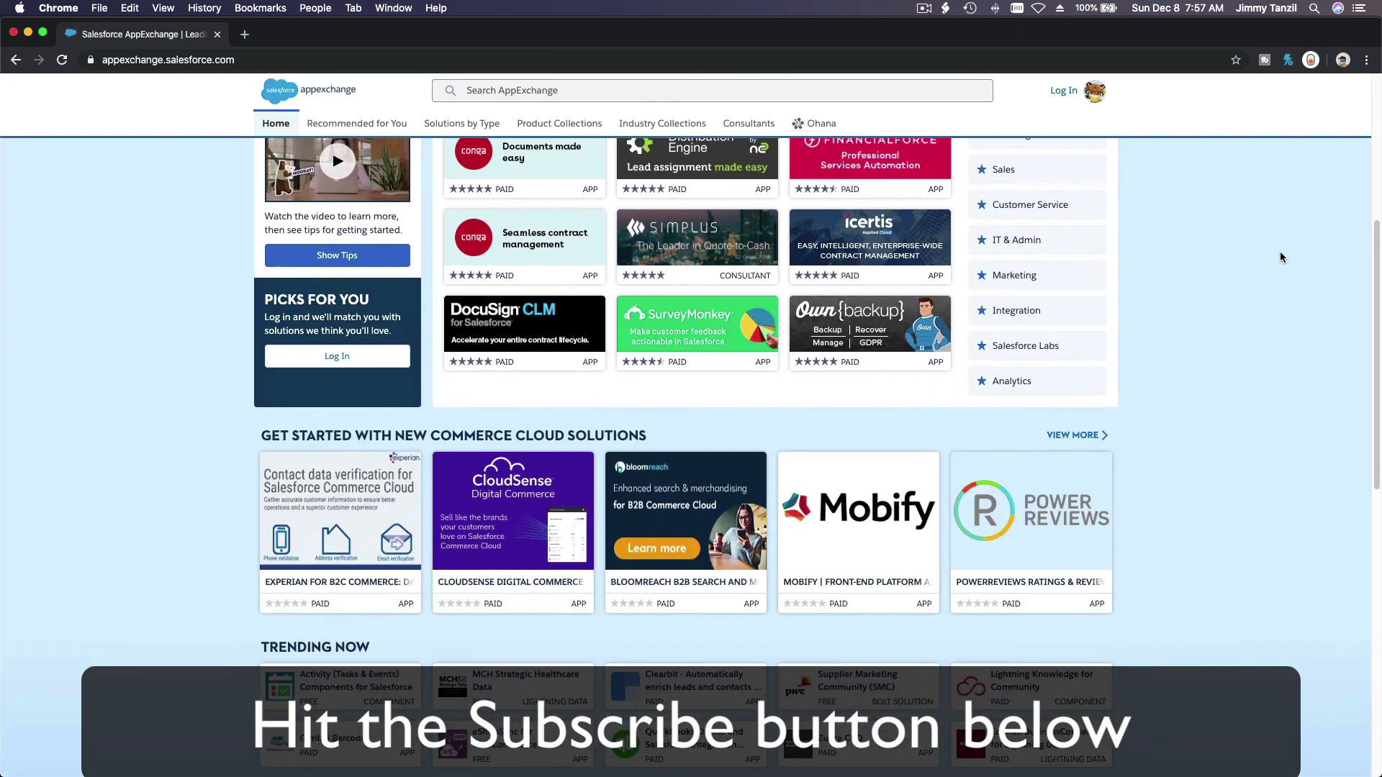
scroll(1281, 257, down, 3)
scroll(1281, 258, down, 2)
scroll(1280, 257, down, 5)
scroll(1281, 257, down, 1)
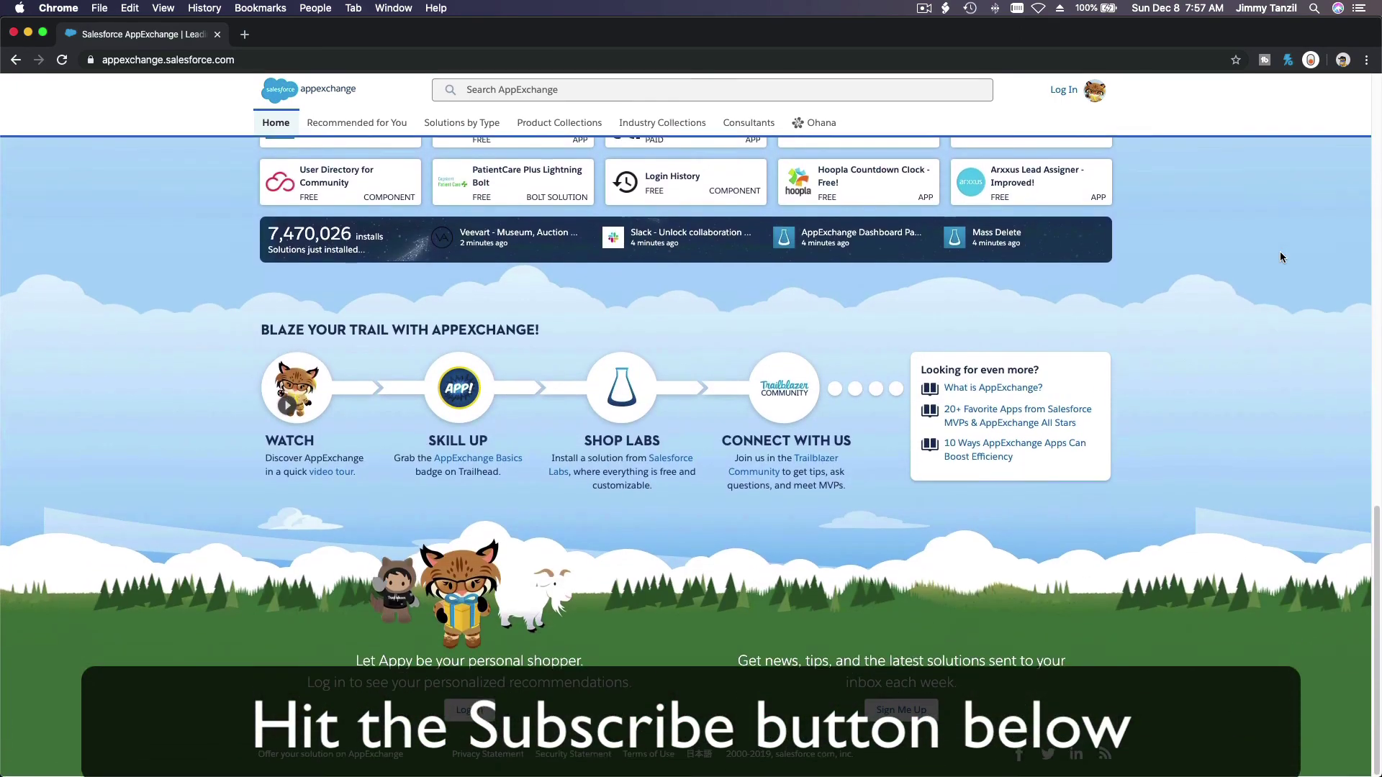